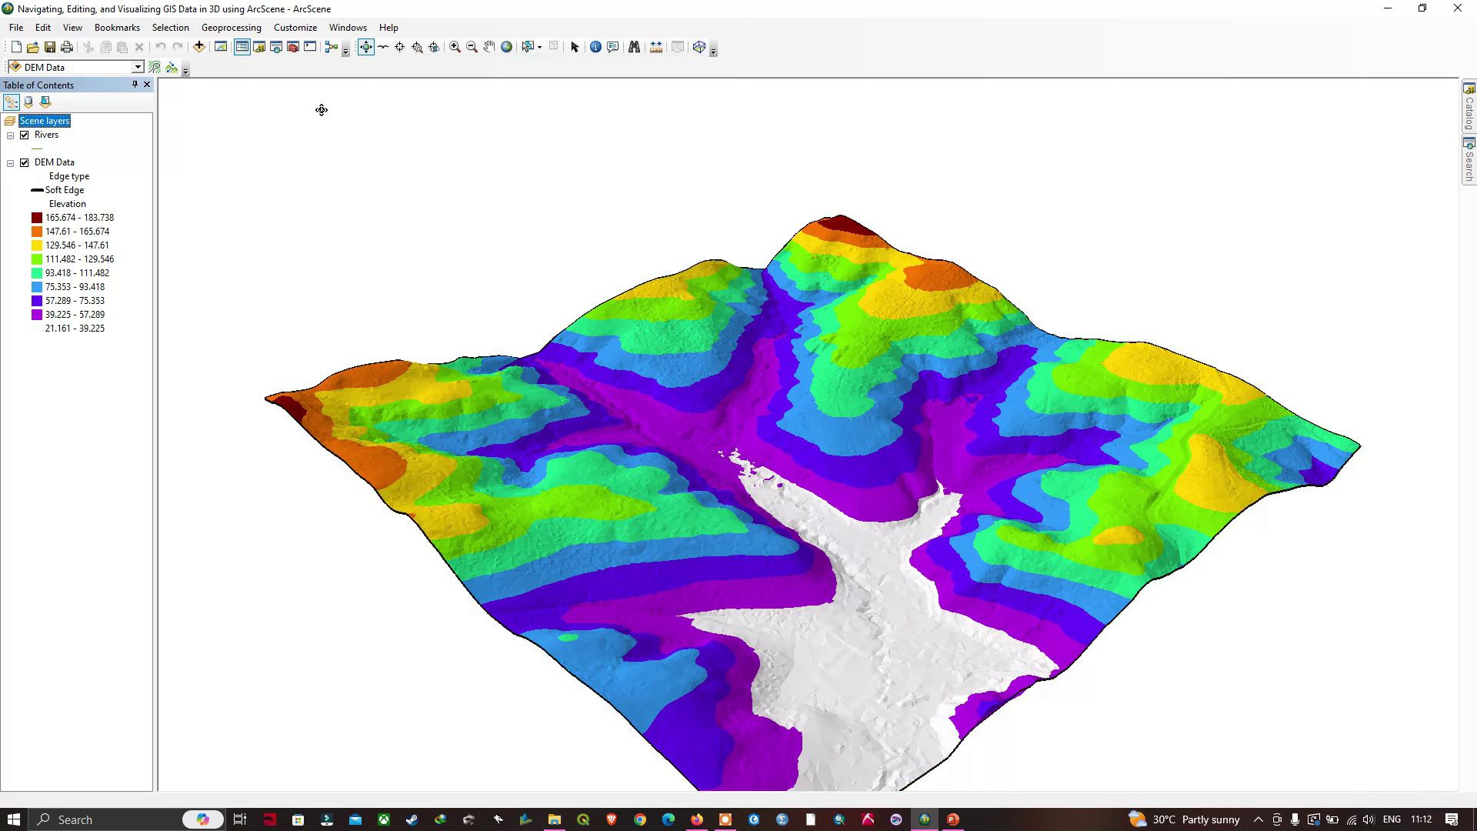
Step: Orbit and zoom the DEM terrain with the Navigate tool to examine it from several angles and distances
left_click(366, 48)
left_click_drag(691, 414, 877, 424)
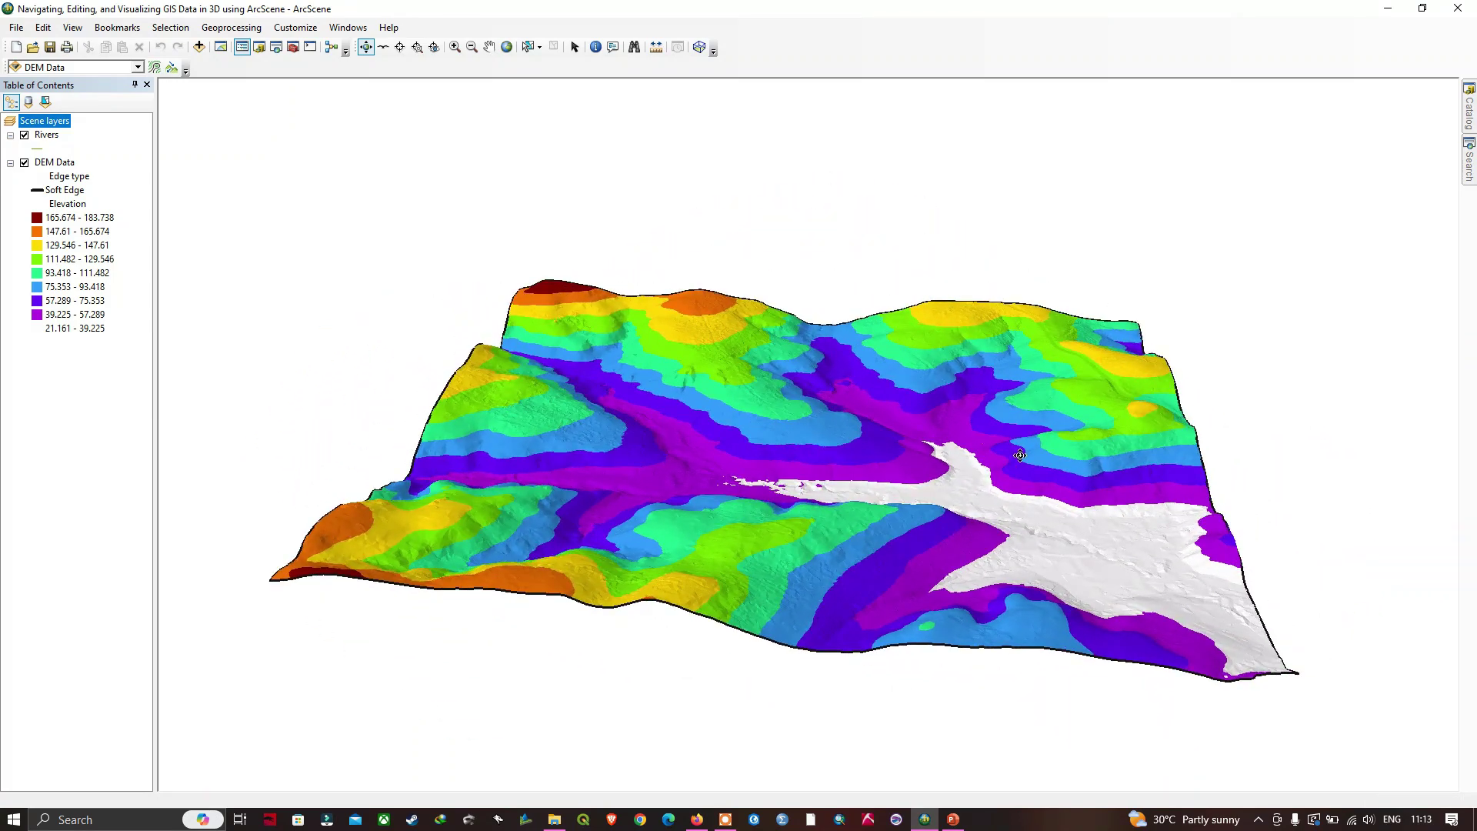
left_click_drag(1020, 455, 562, 437)
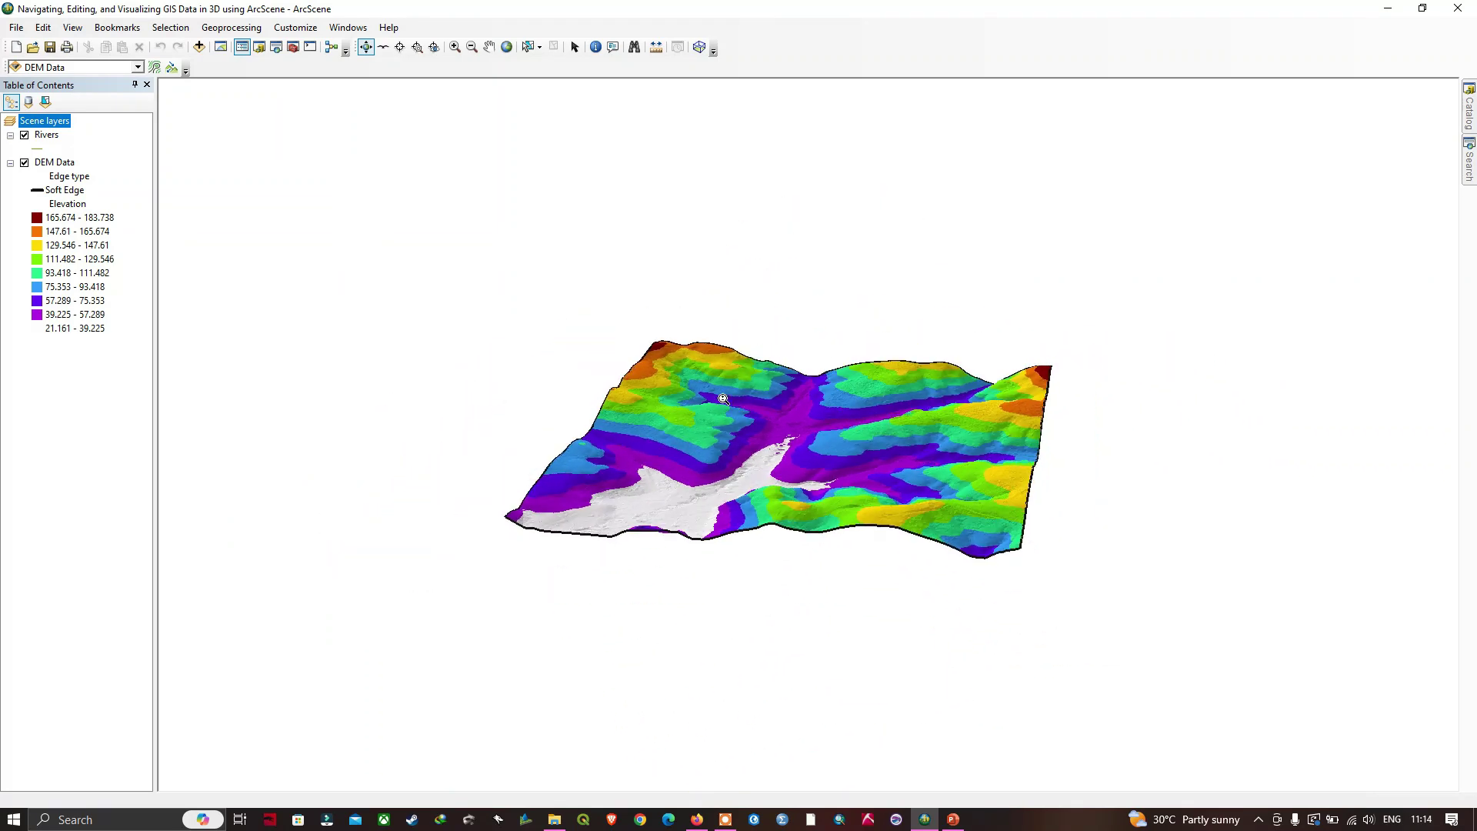
right_click_drag(752, 402, 499, 377)
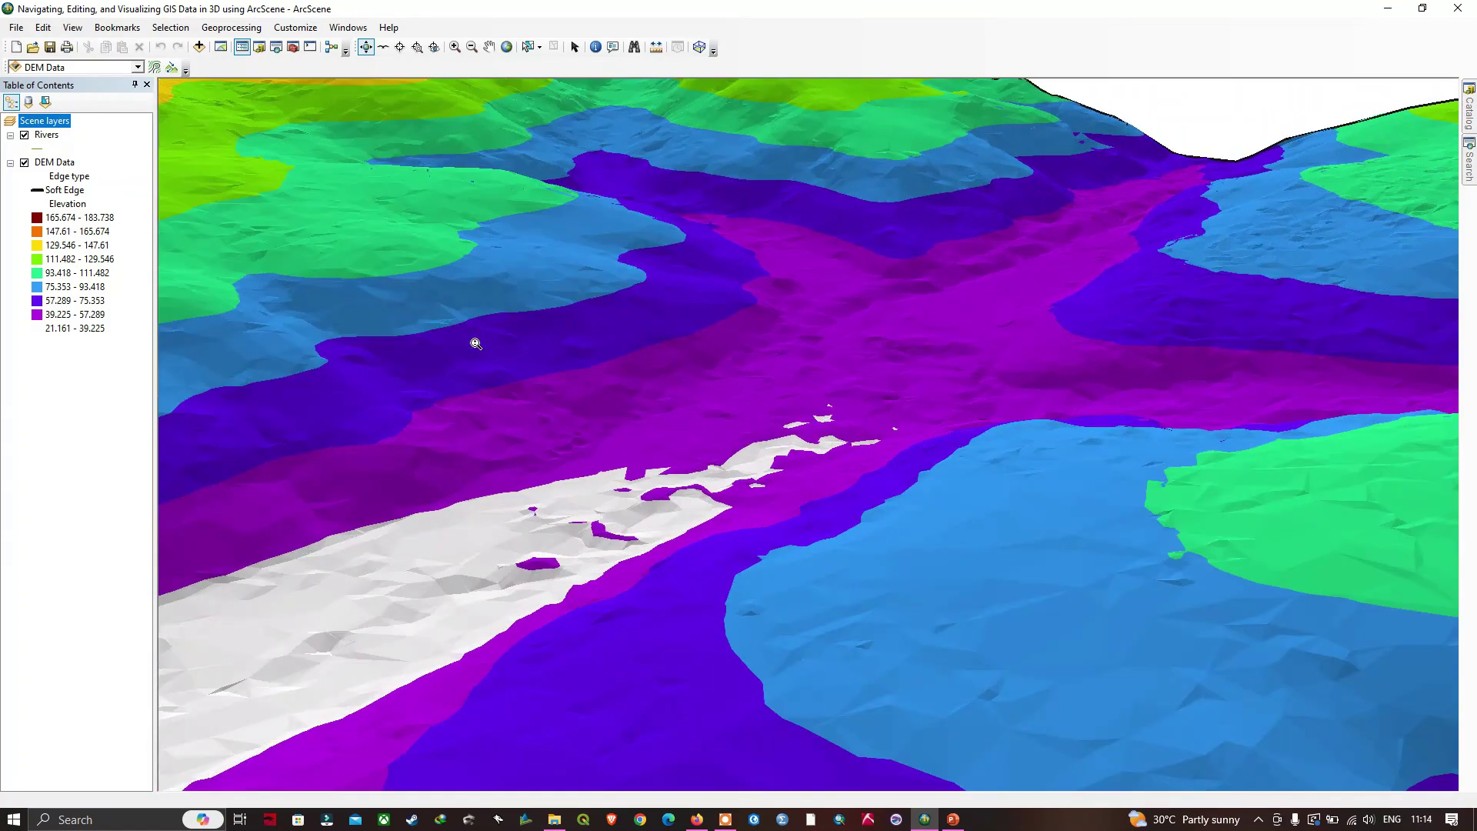
scroll(476, 343, "up", 5)
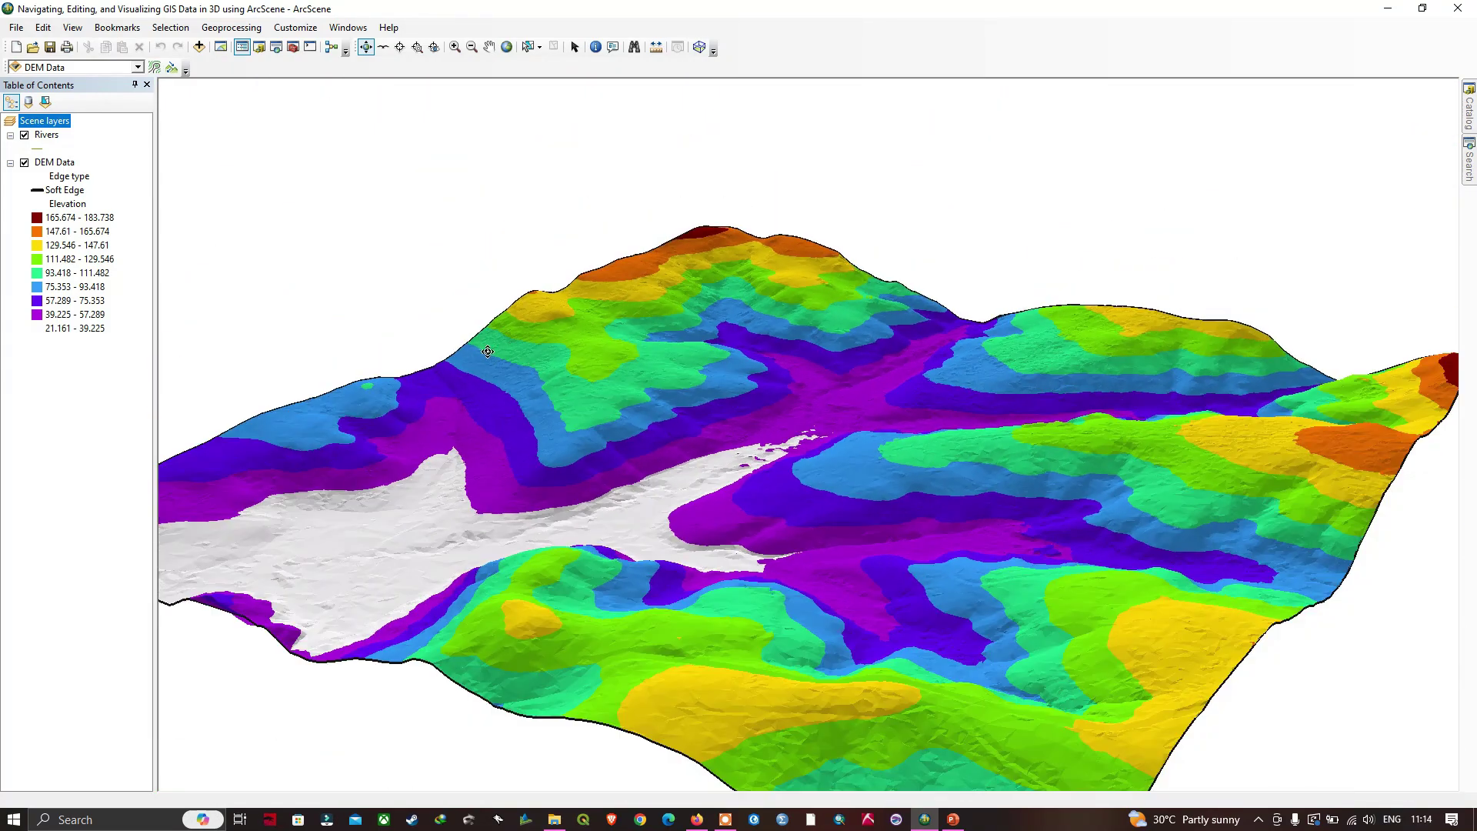
left_click_drag(487, 351, 429, 400)
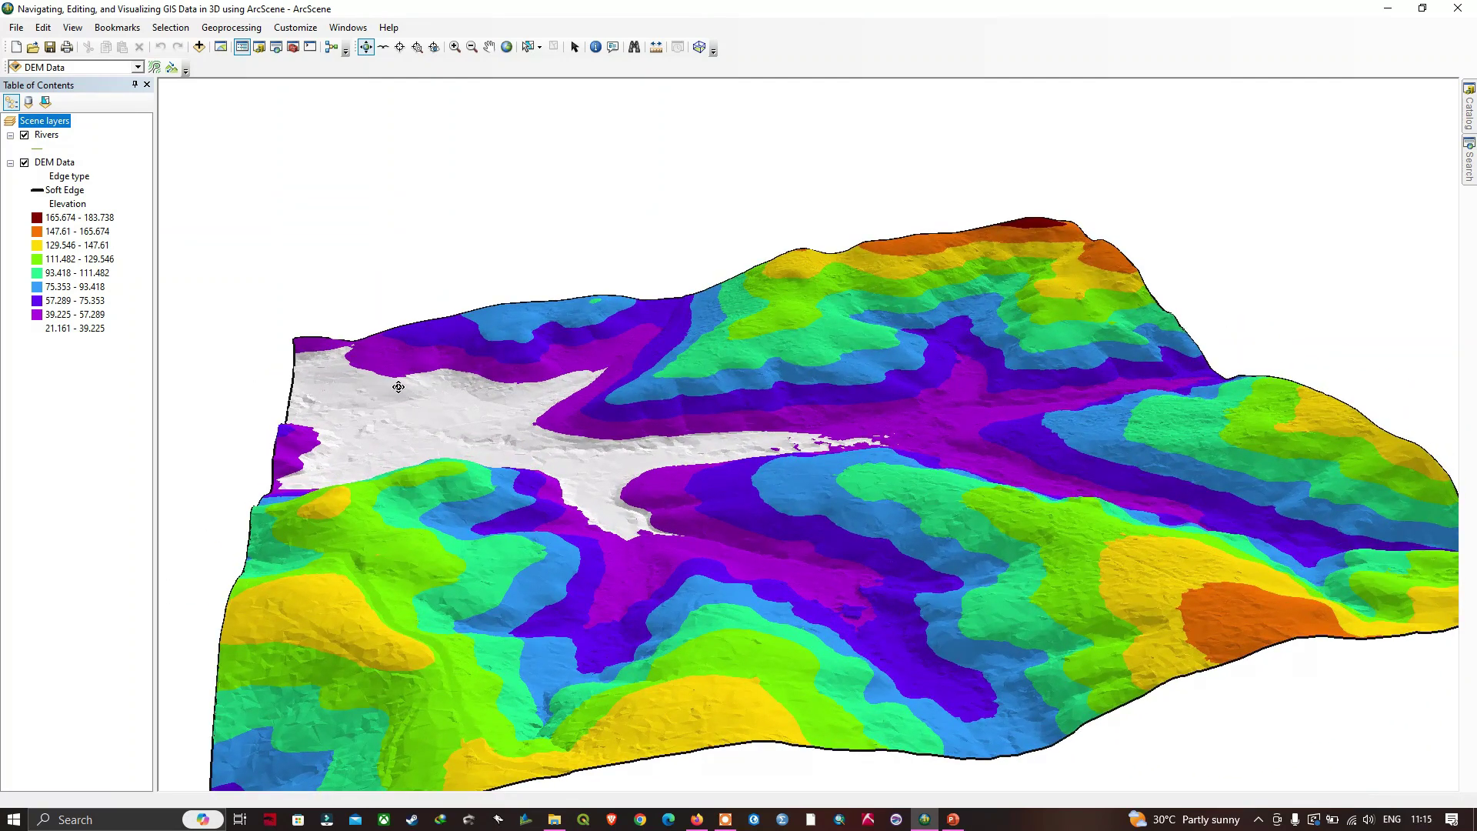
Step: Fly over the terrain with the Fly tool and stop the flight above the central valley
left_click(383, 49)
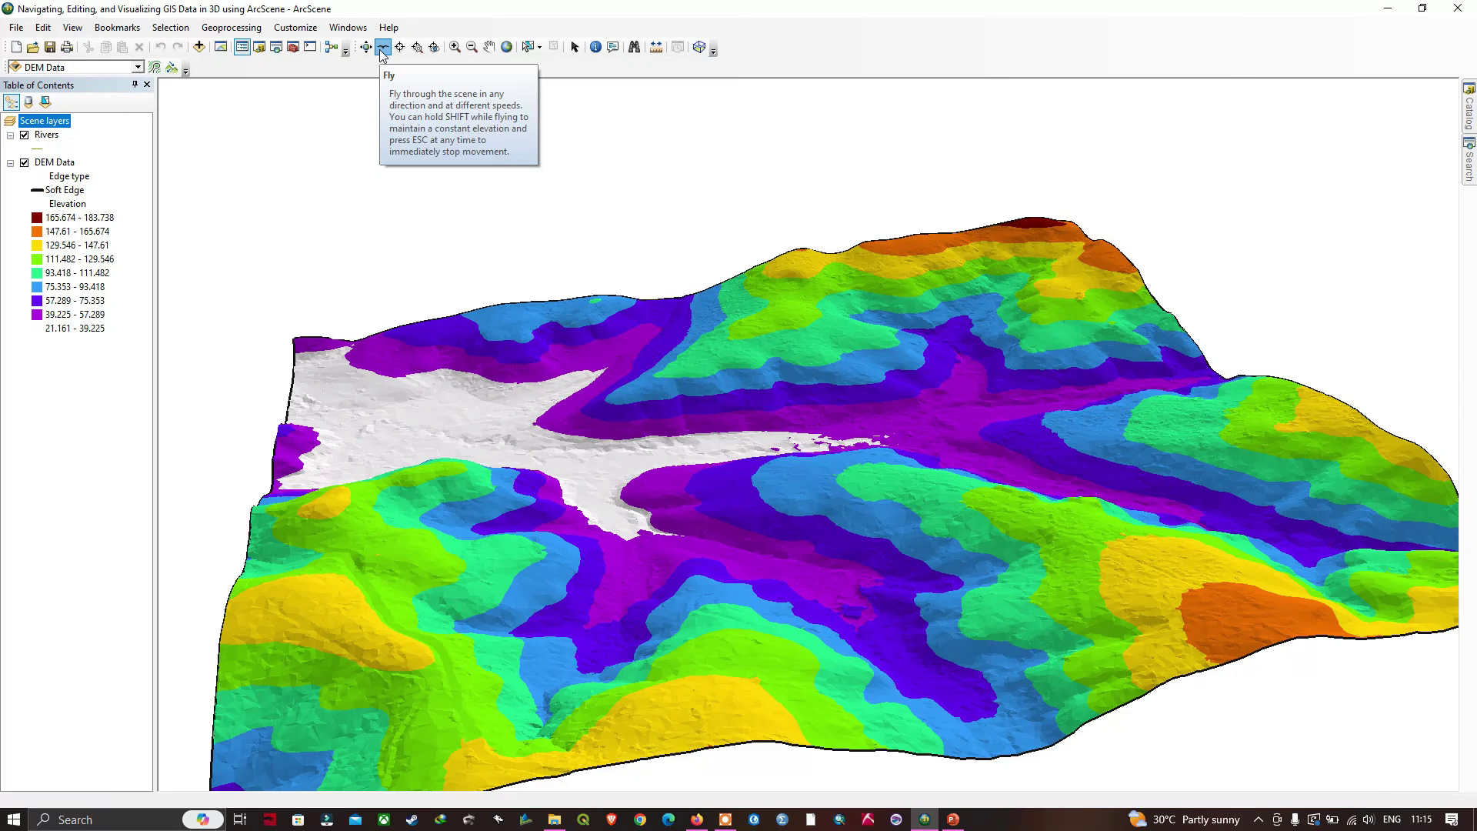
left_click(383, 48)
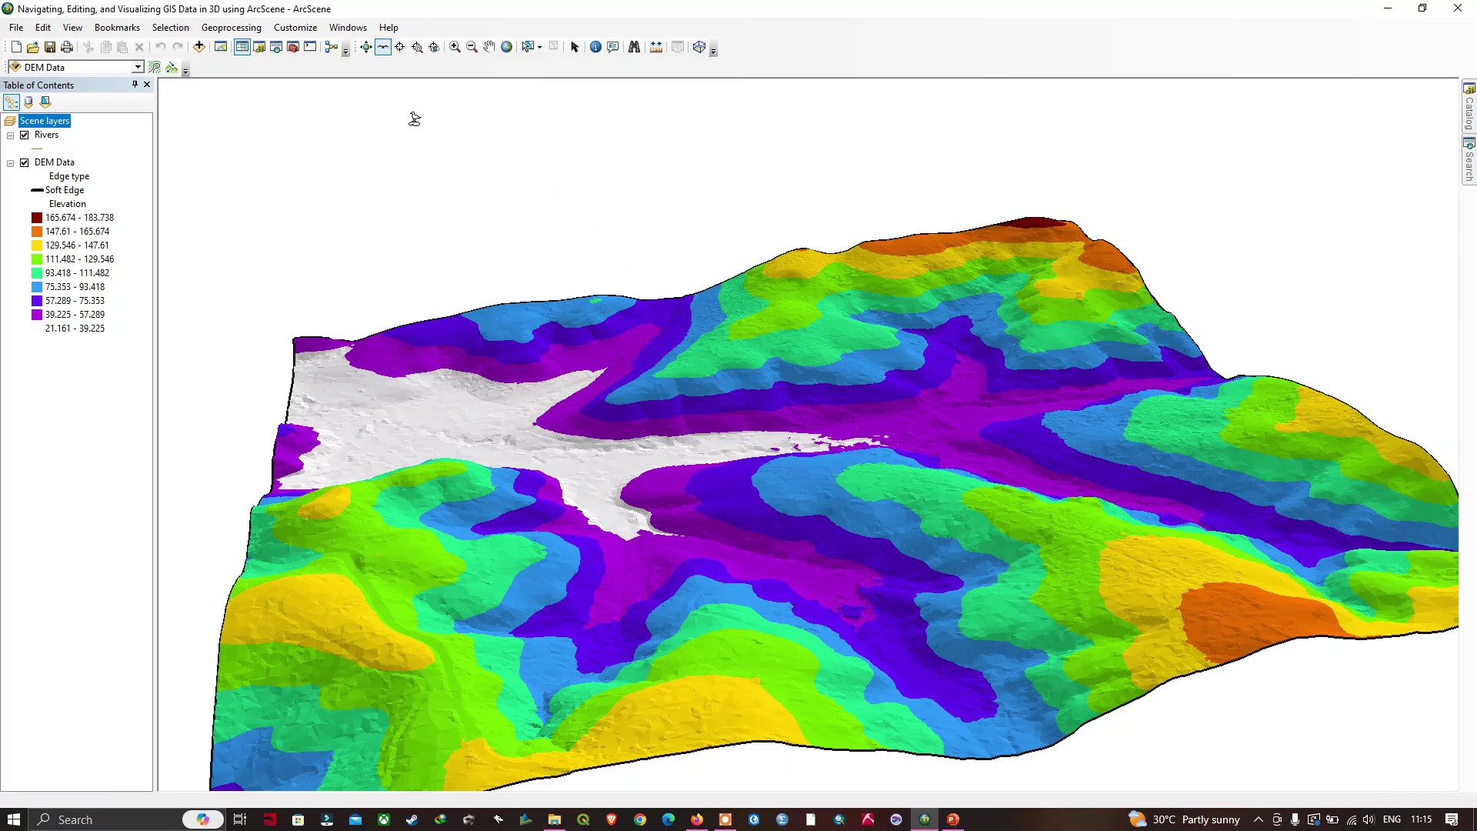
left_click(600, 401)
right_click(642, 407)
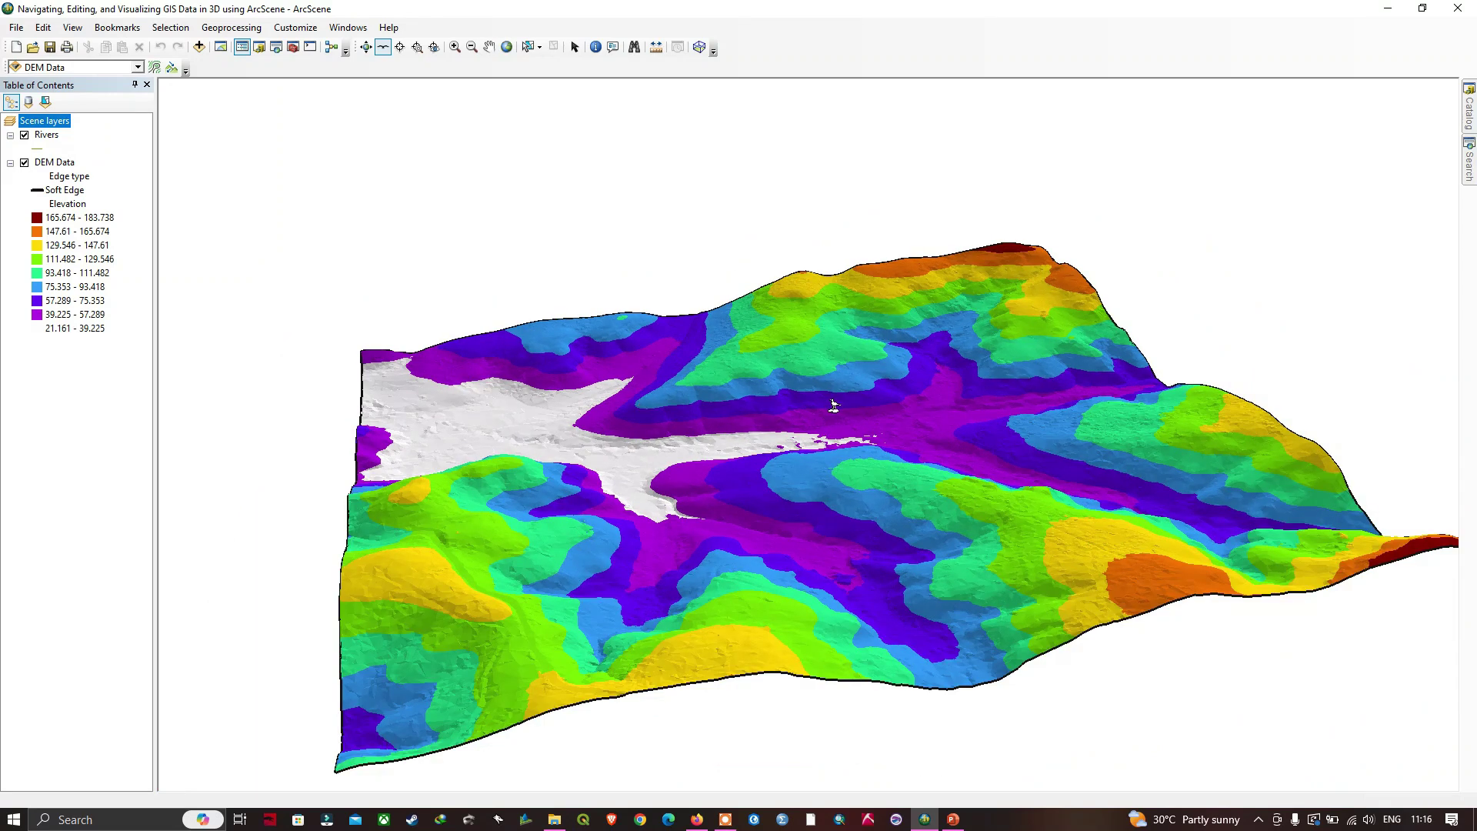
left_click(692, 382)
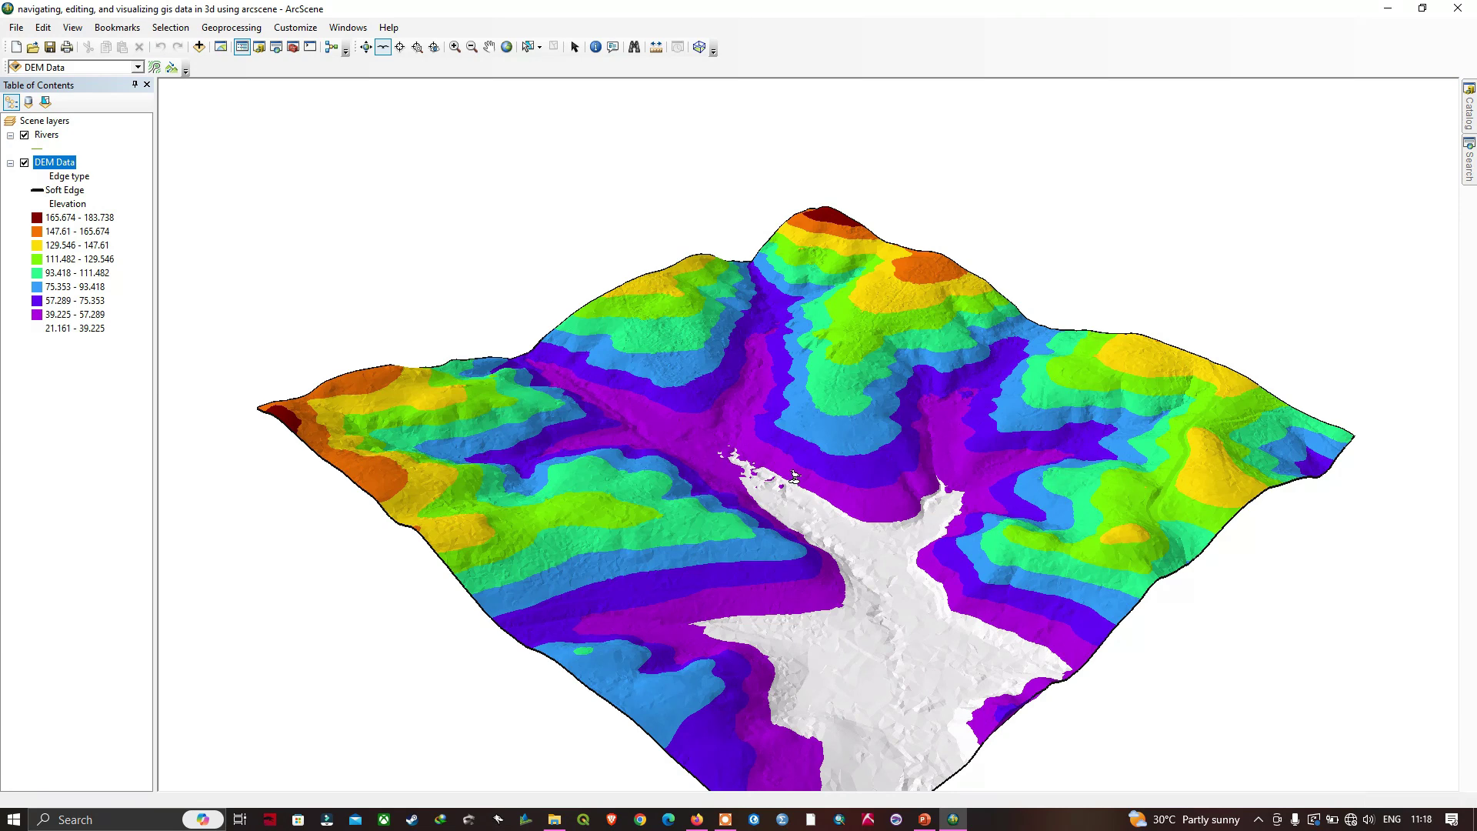
left_click(764, 433)
left_click(739, 443)
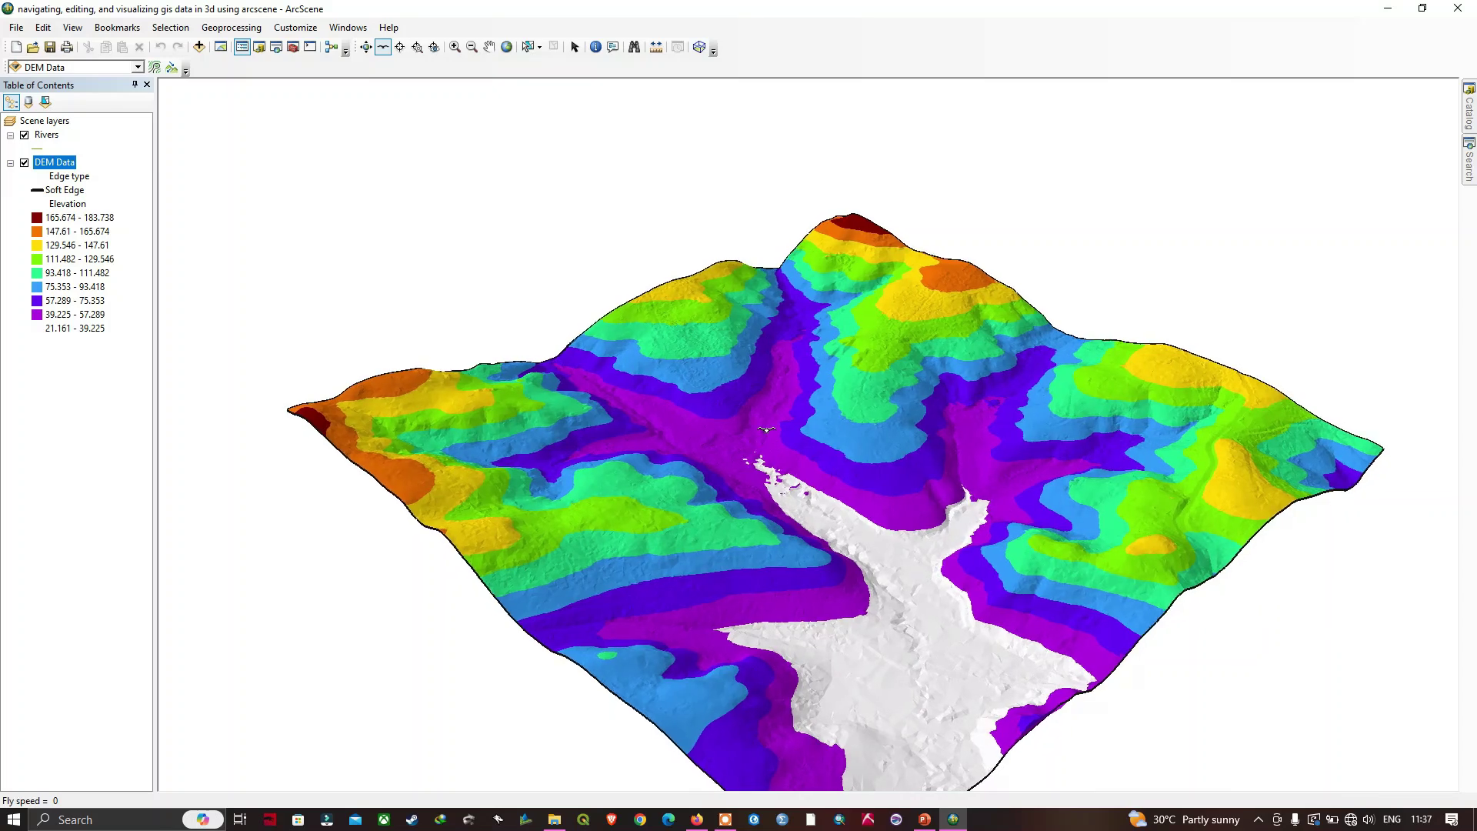
key("Escape")
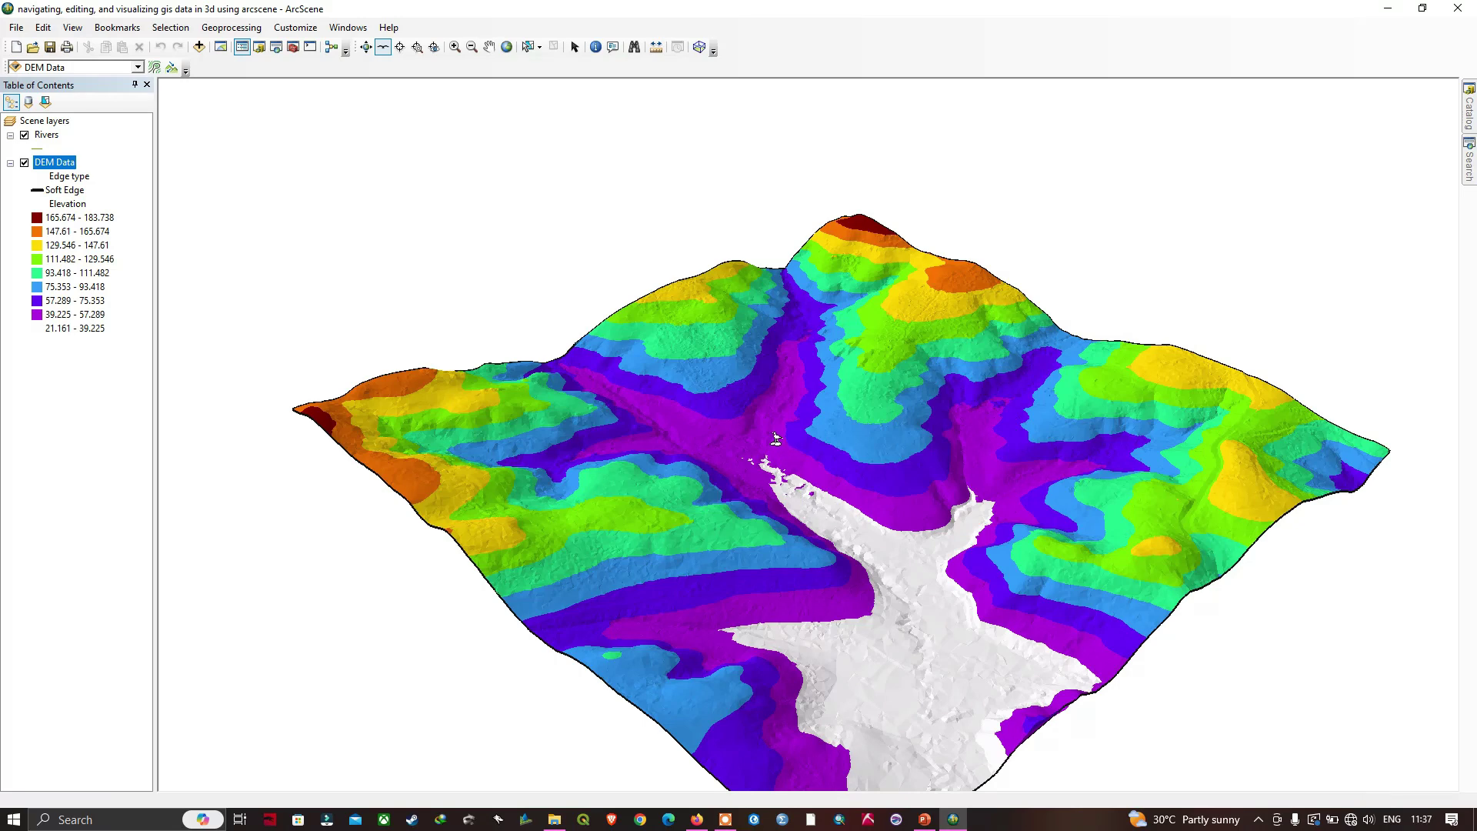
Step: Fly forward through the scene at fly speed 1 and zoom back to the extent of the DEM Data layer
left_click(753, 441)
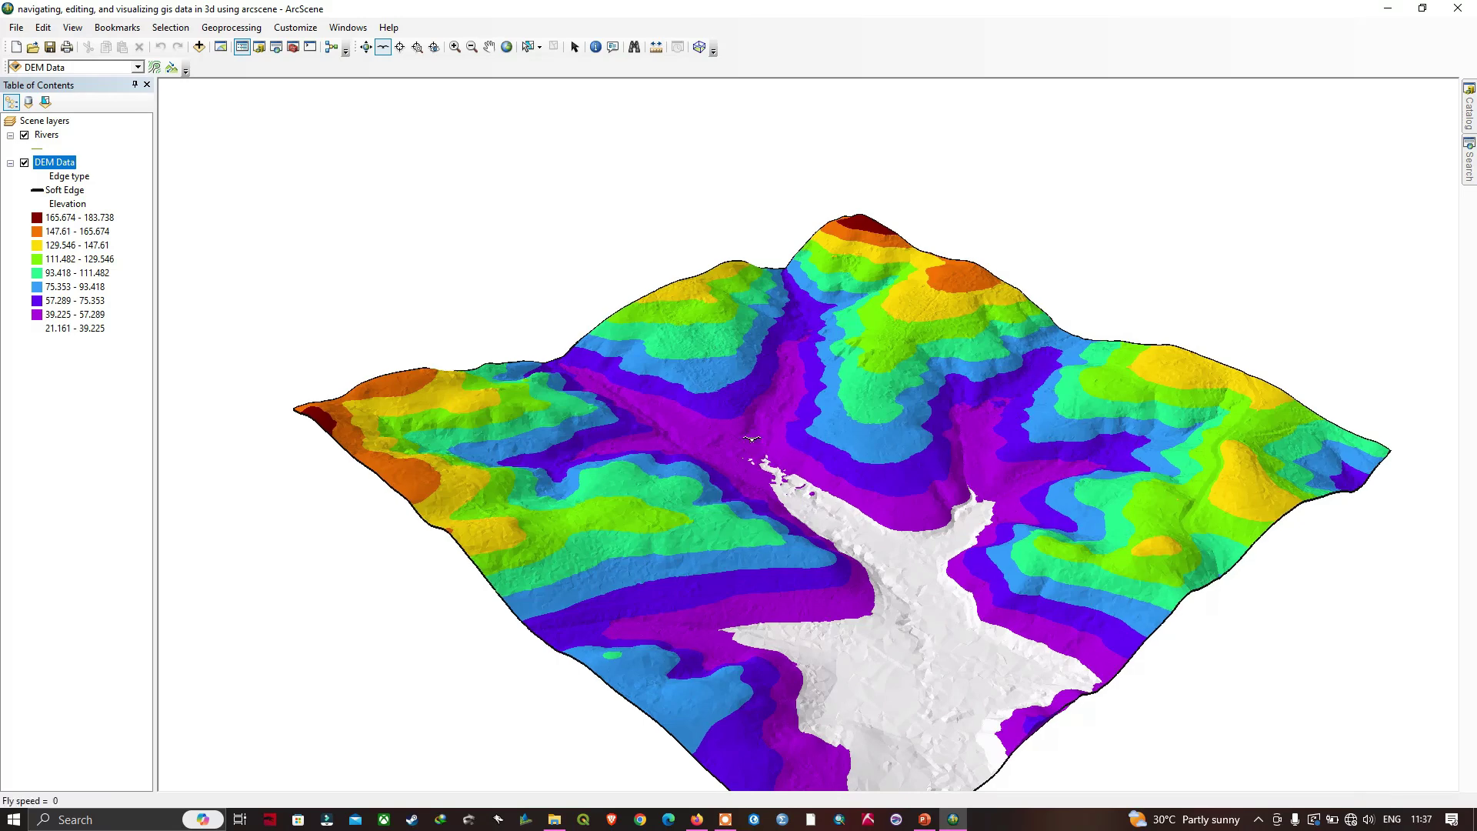
left_click(765, 442)
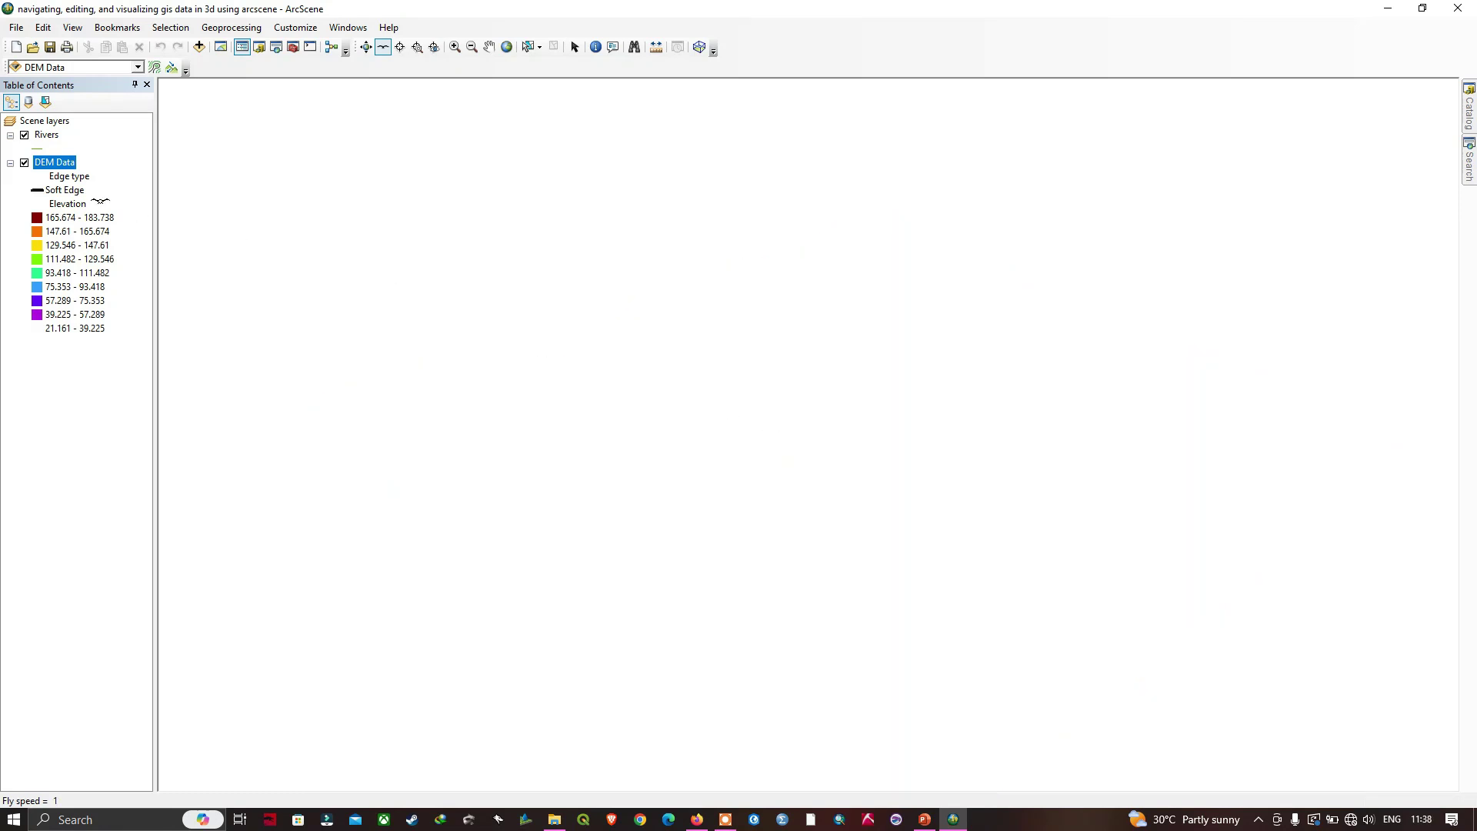
left_click(59, 164)
right_click(58, 167)
left_click(116, 244)
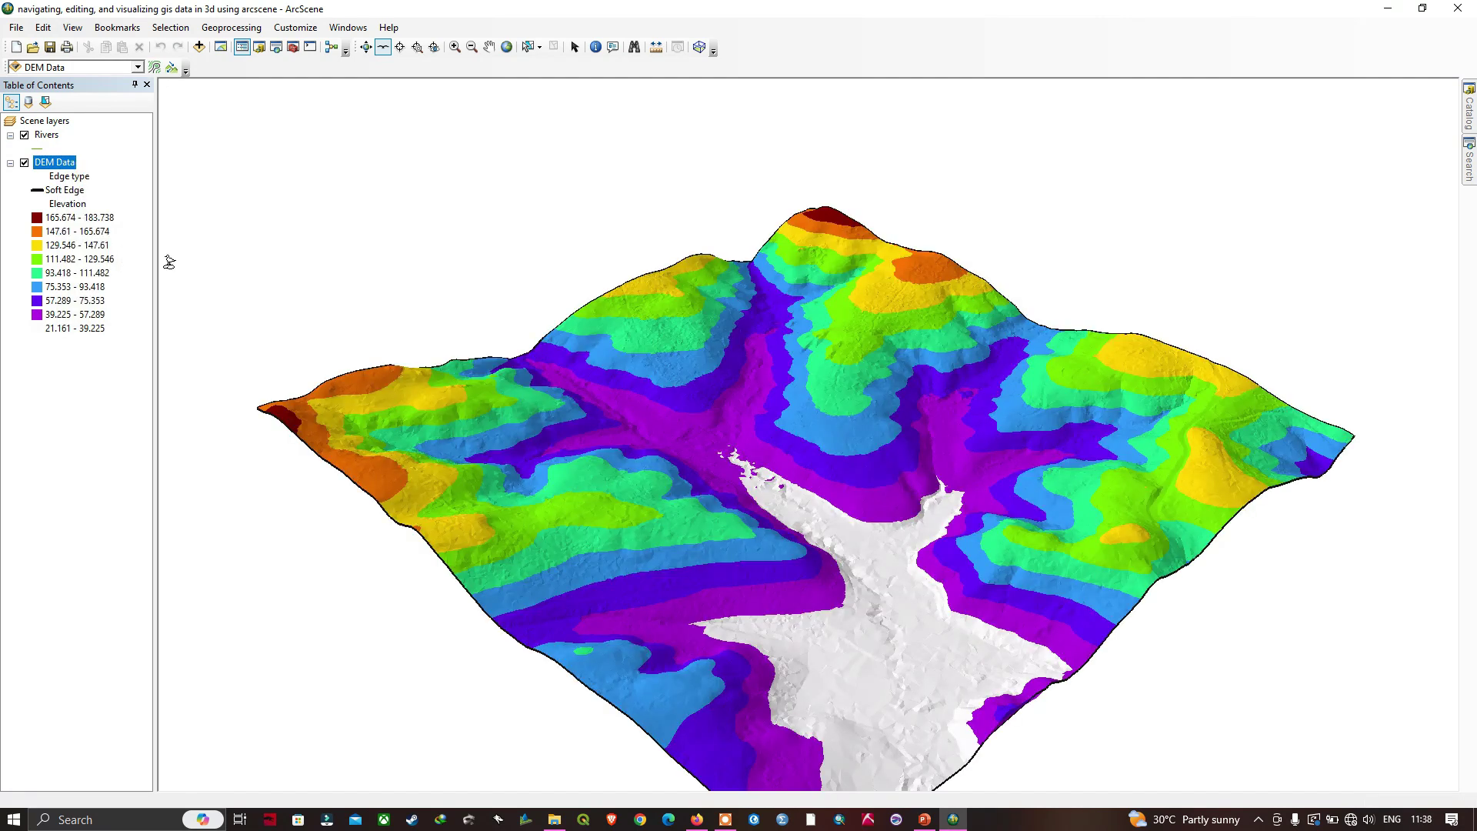
Step: Fly backward away from the terrain, stop the flight, and zoom to the DEM Data layer again
right_click(776, 444)
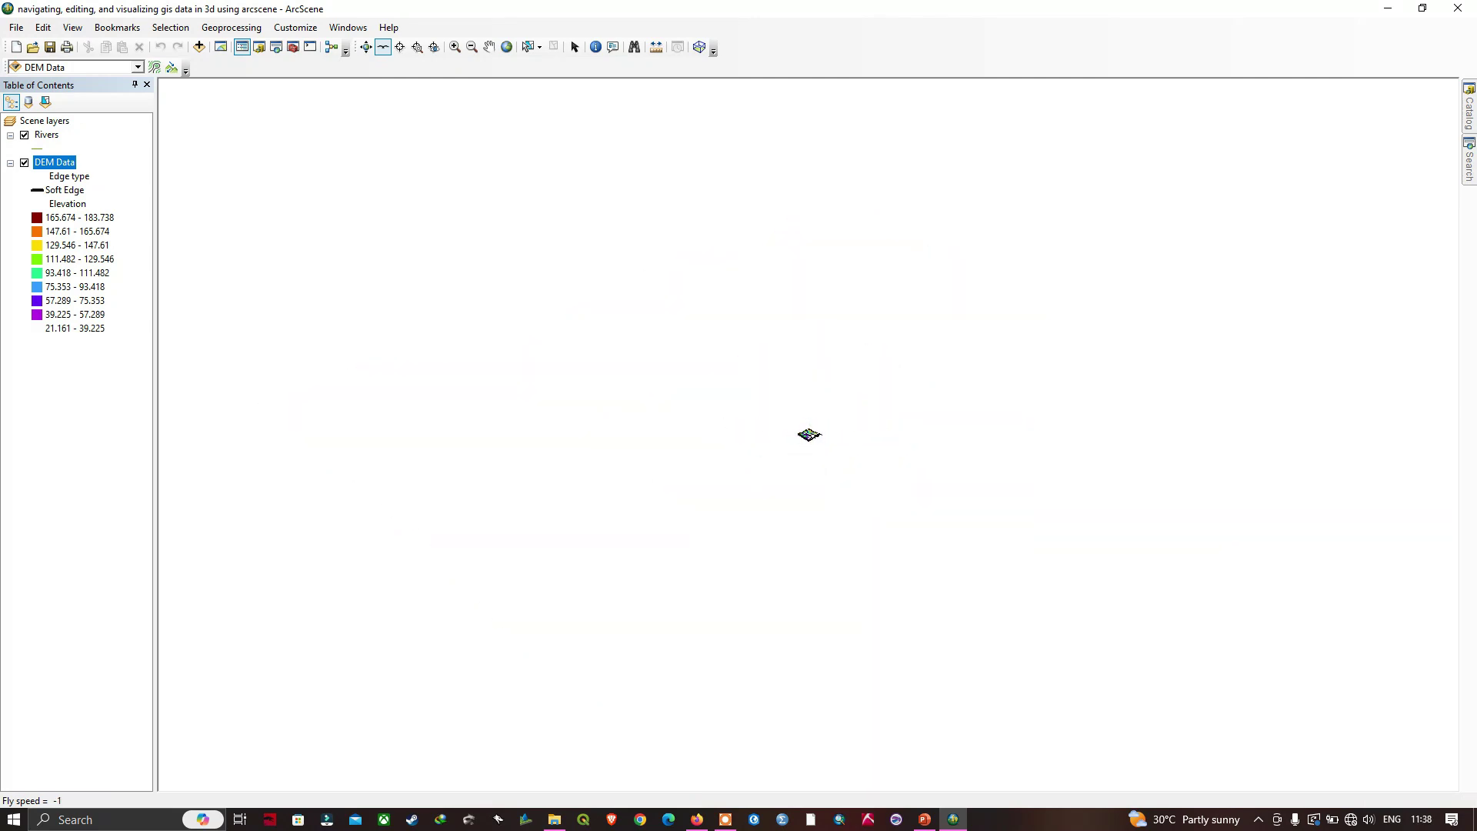
key("Escape")
left_click(806, 435)
key("Escape")
right_click(61, 165)
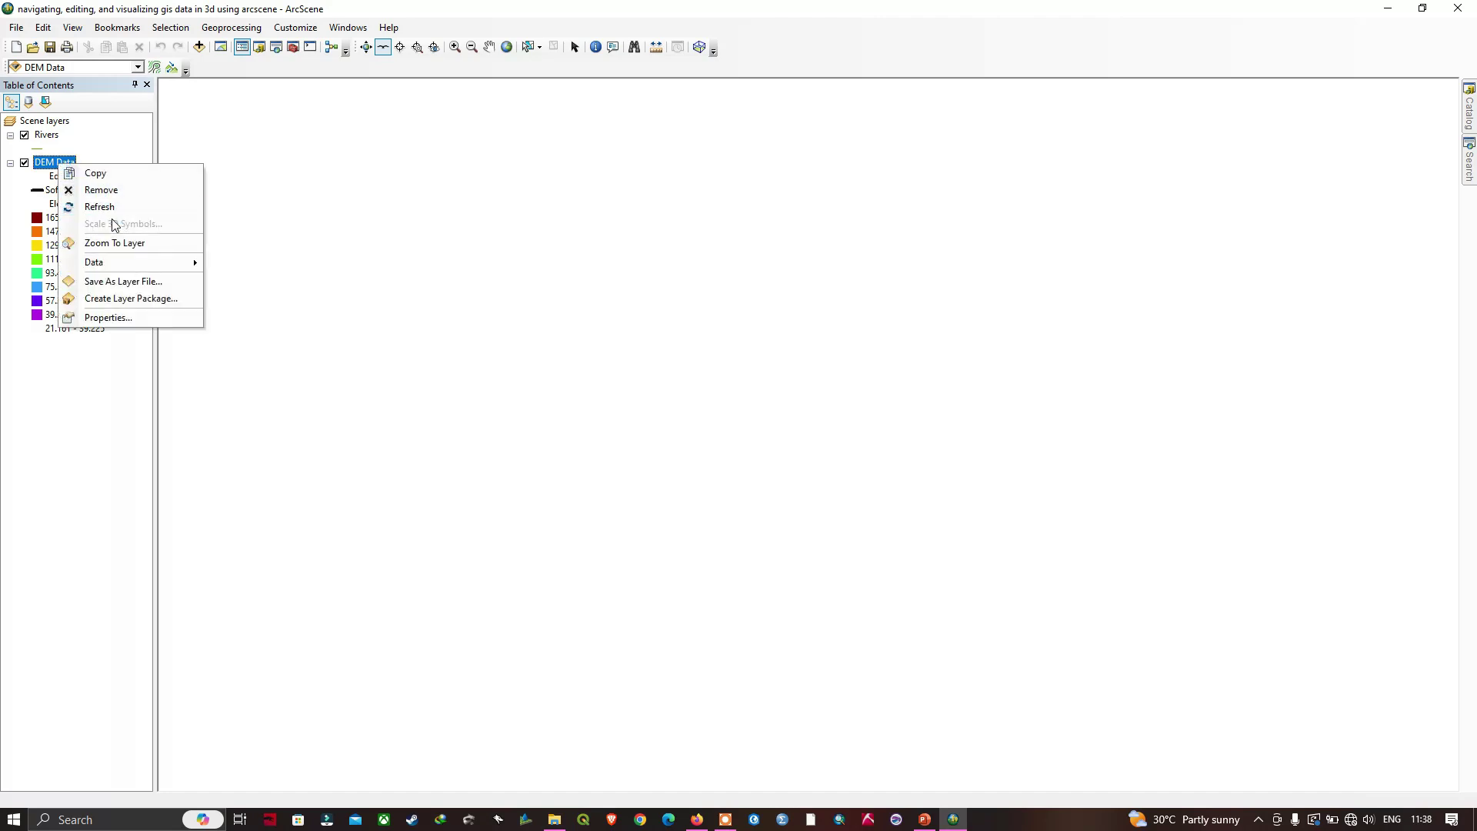
left_click(115, 243)
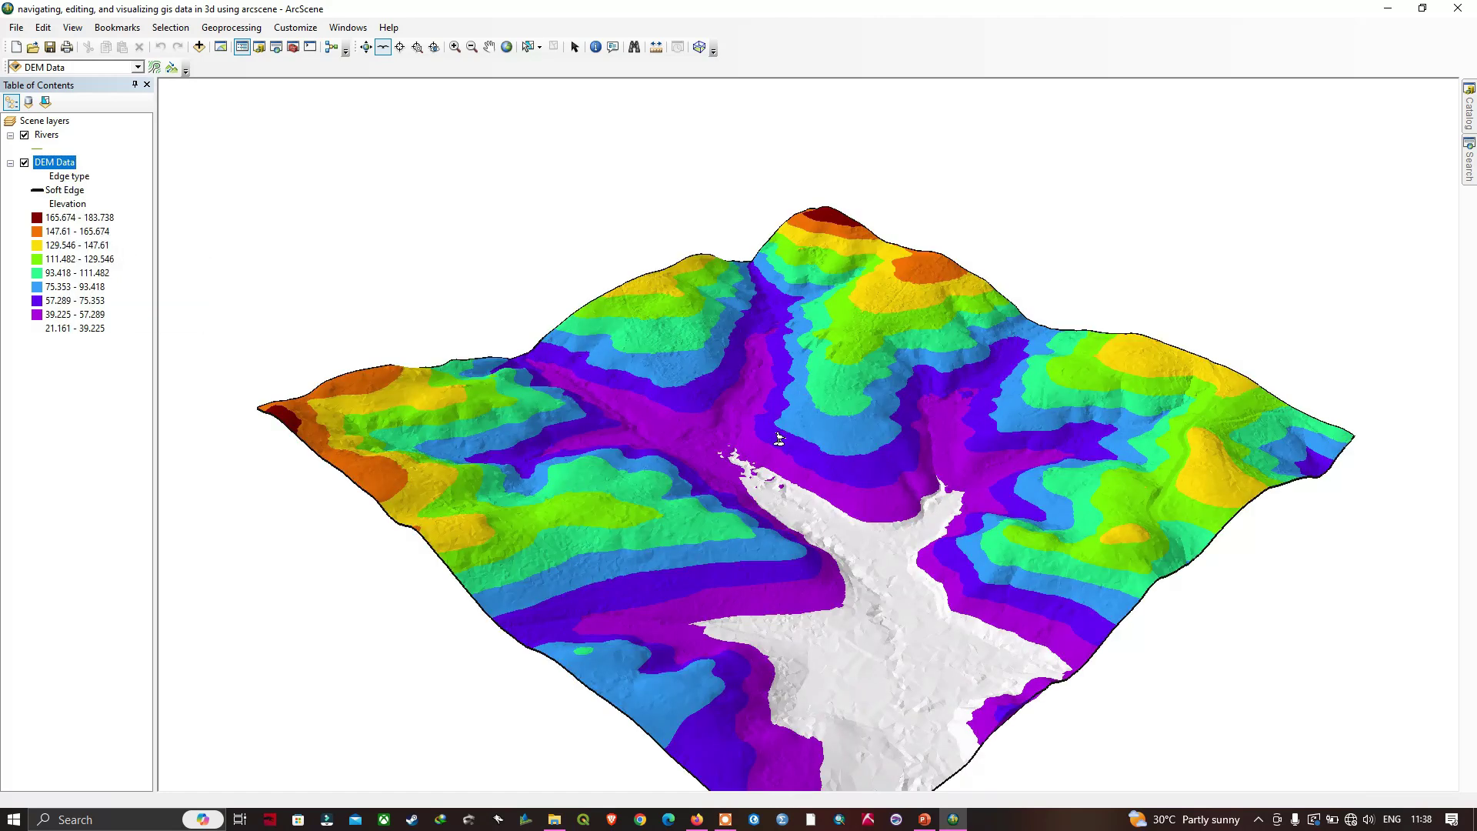
Step: Fly backward from the terrain at speed -1, zoom in on it again, and end the flight
right_click(779, 438)
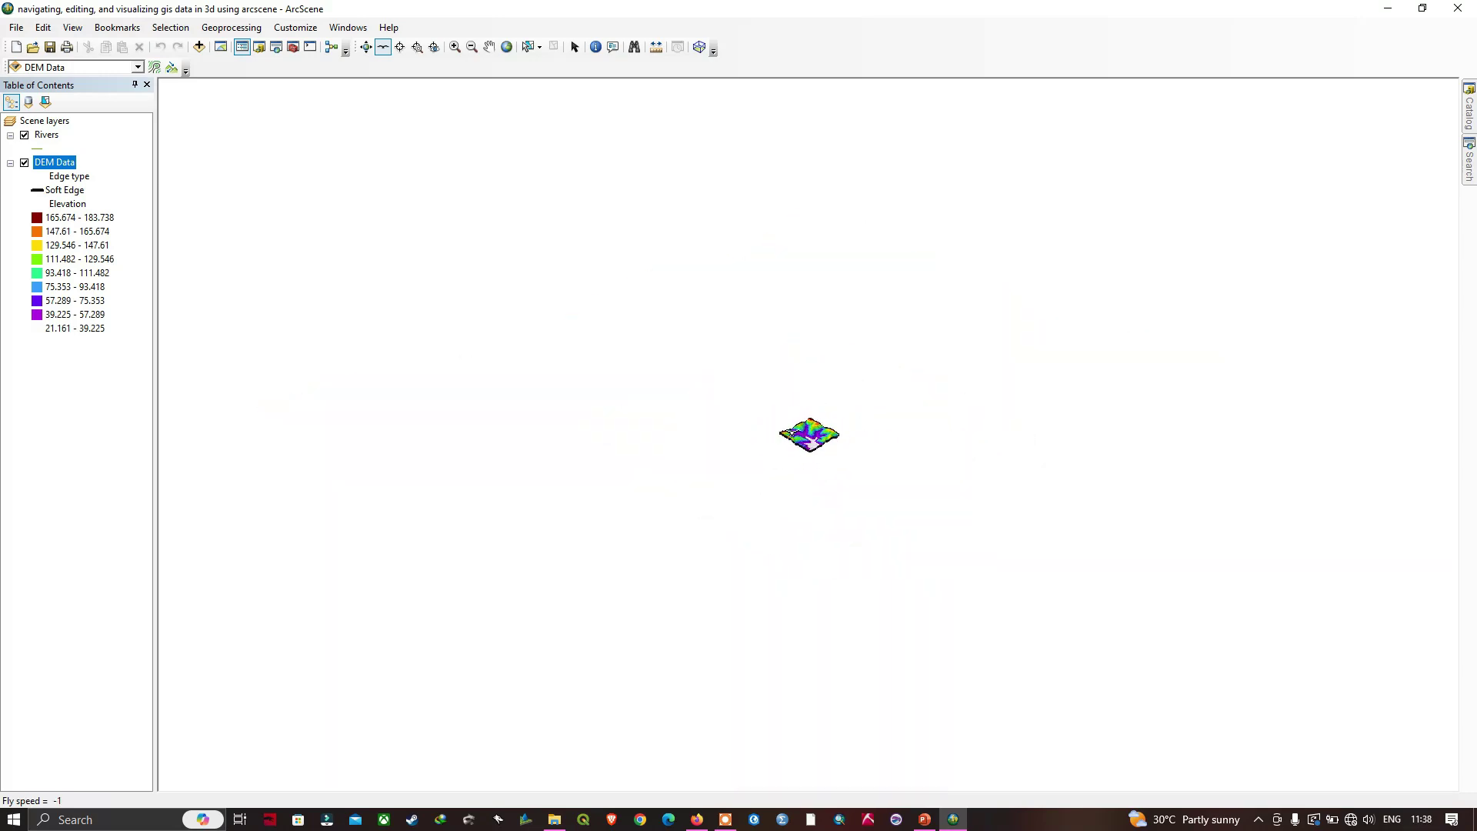
left_click(808, 434)
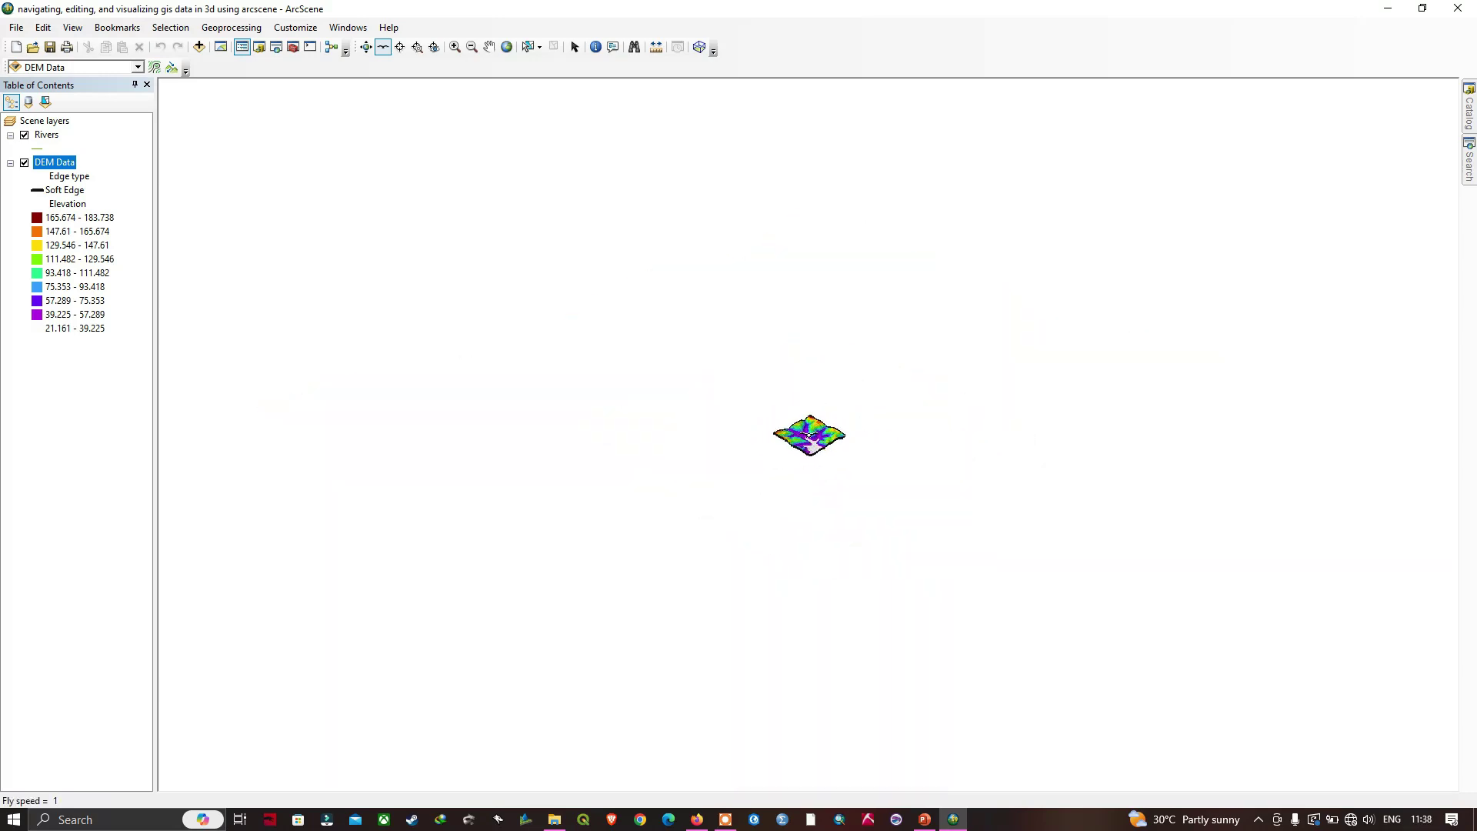
scroll(808, 434, "up", 3)
scroll(809, 435, "down", 1)
scroll(811, 436, "up", 2)
scroll(811, 435, "up", 4)
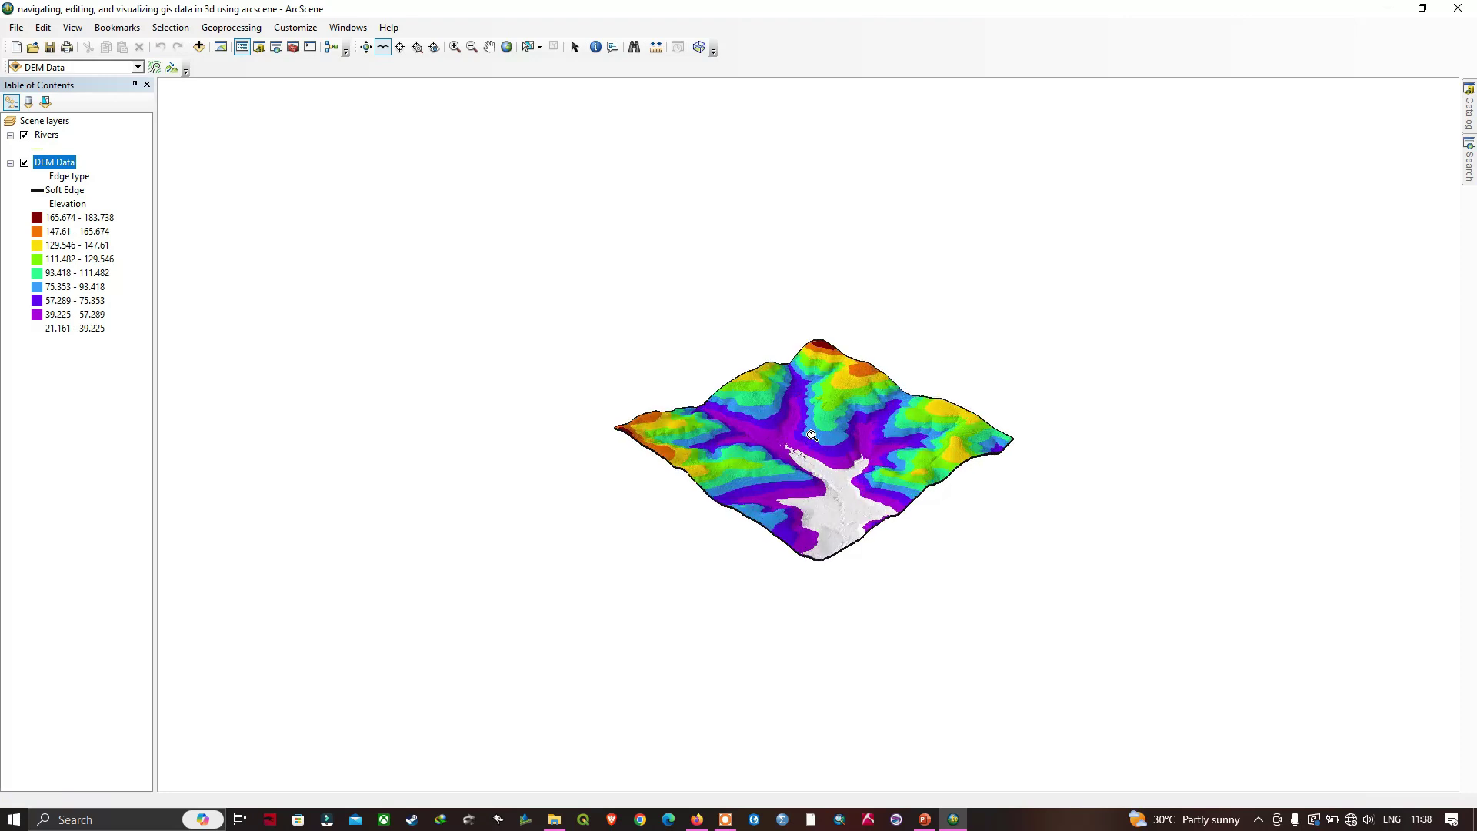
left_click(785, 432)
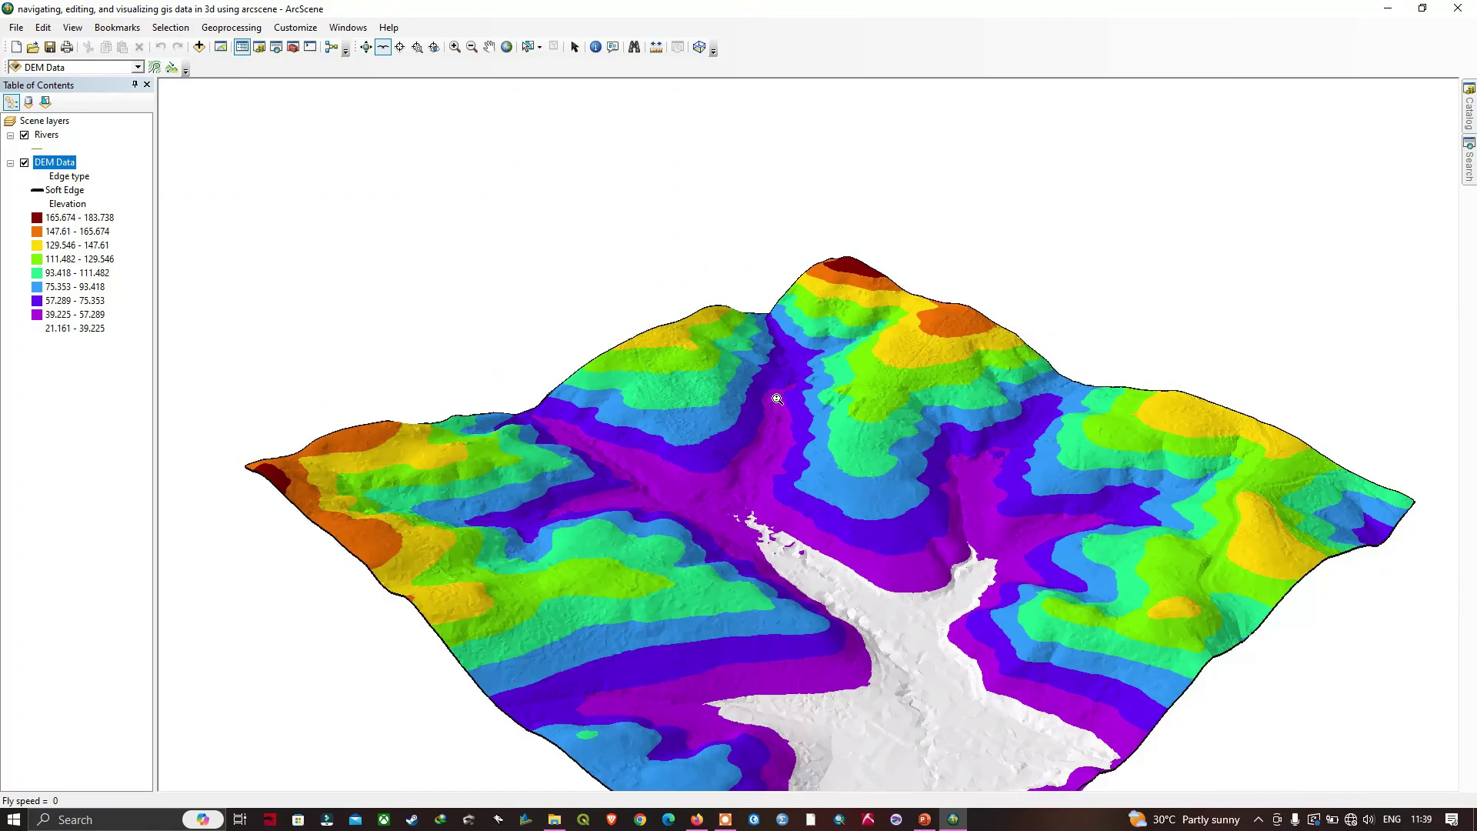
left_click(777, 482)
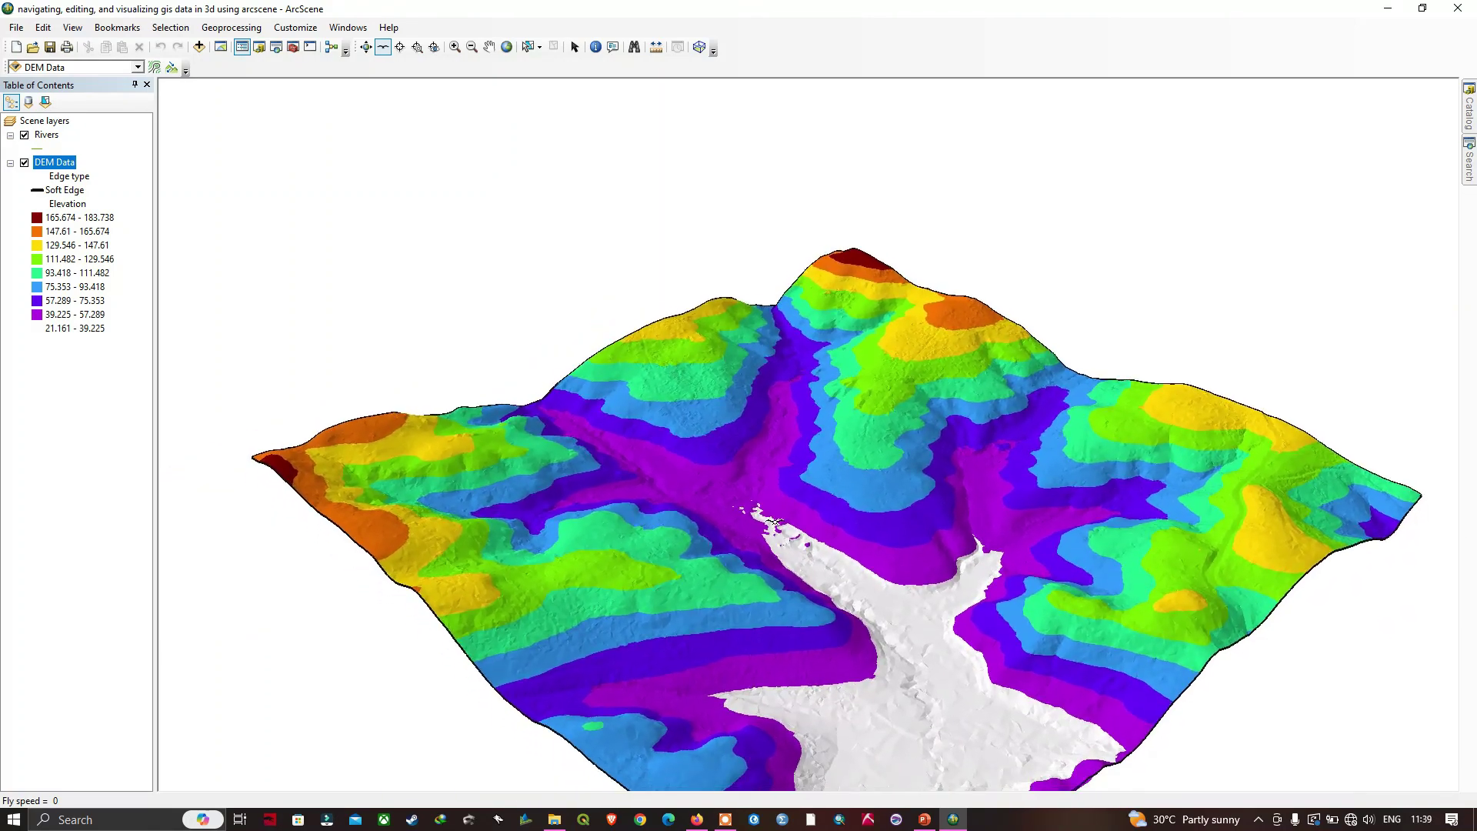
key("Escape")
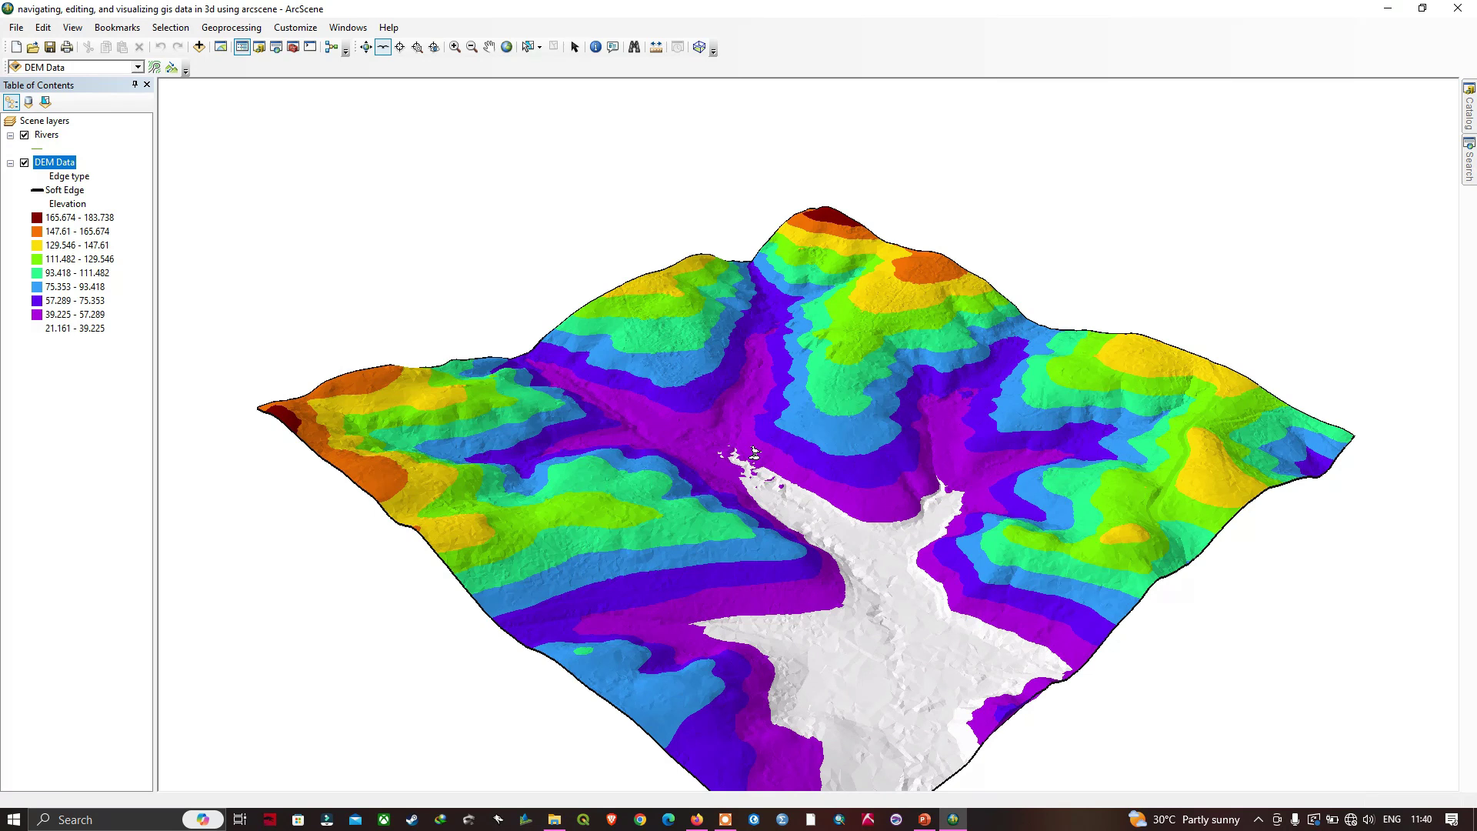
Step: Set the observer on the green northern hillside and then on the purple slope beside the valley floor
left_click(435, 50)
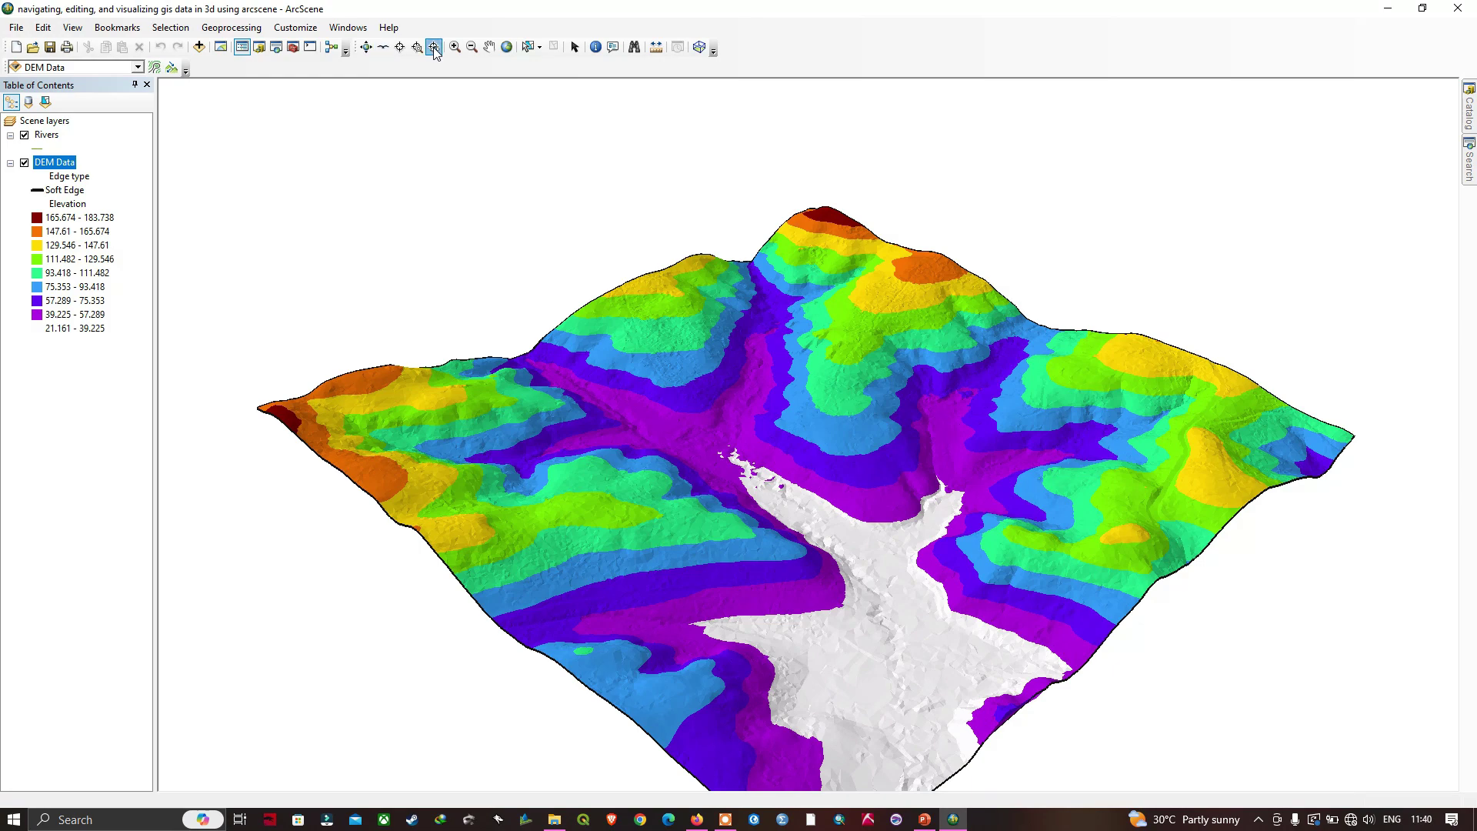
left_click(680, 312)
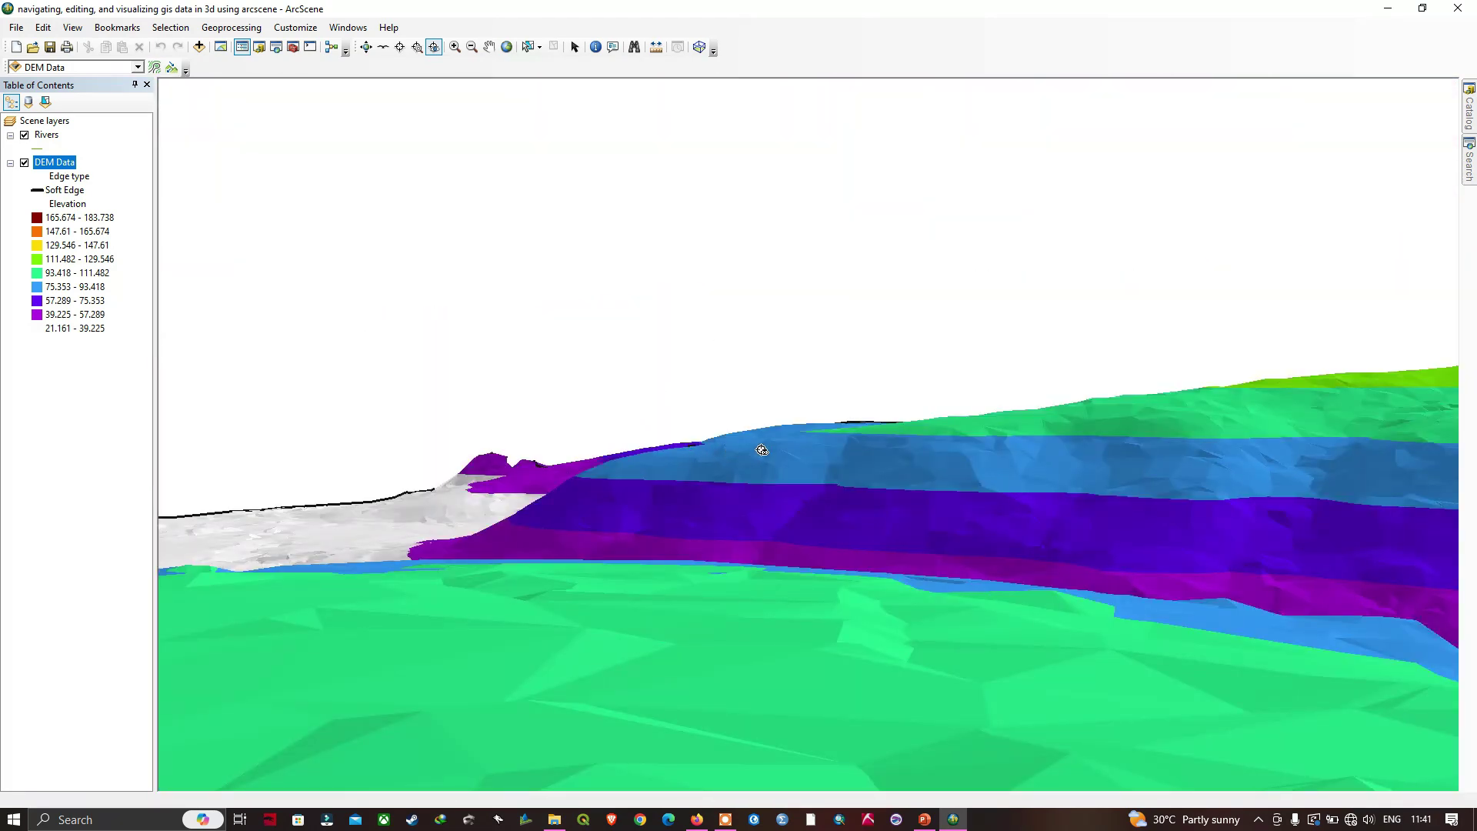
left_click(495, 466)
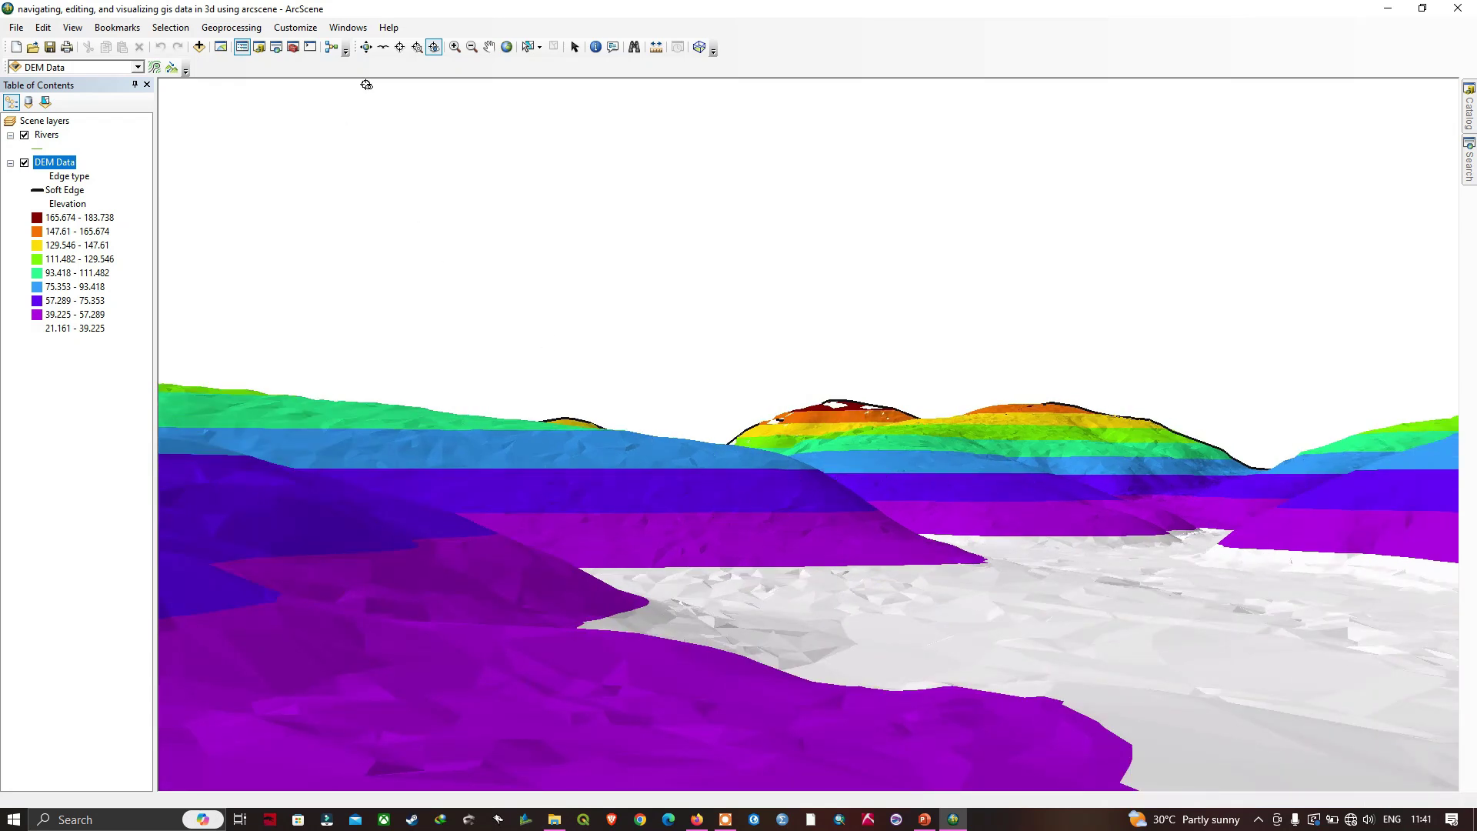
Step: Orbit back to an elevated view and set the observer on the orange-topped hill
left_click(367, 47)
left_click_drag(781, 490, 969, 601)
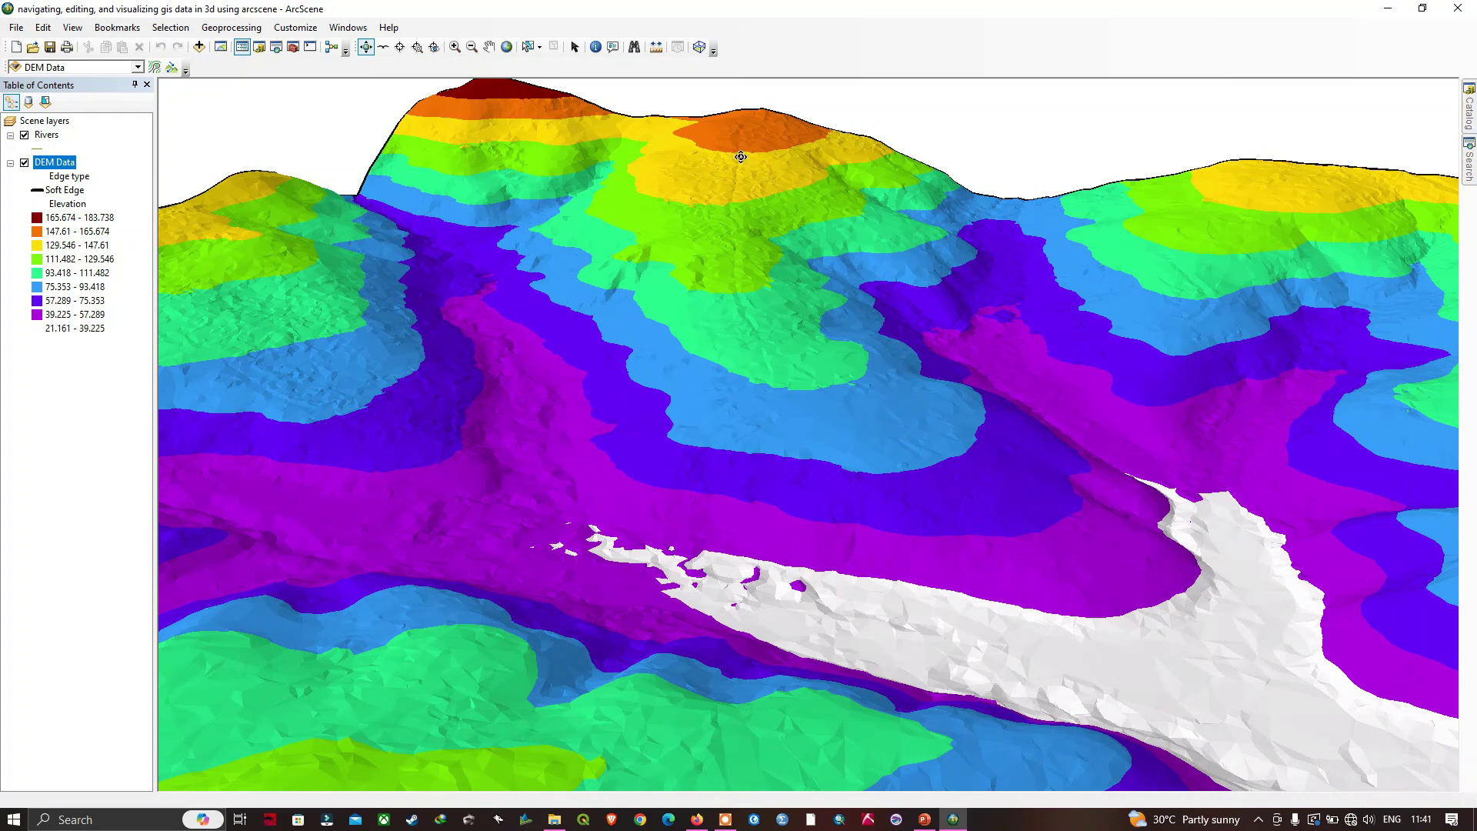
left_click(434, 48)
left_click(748, 132)
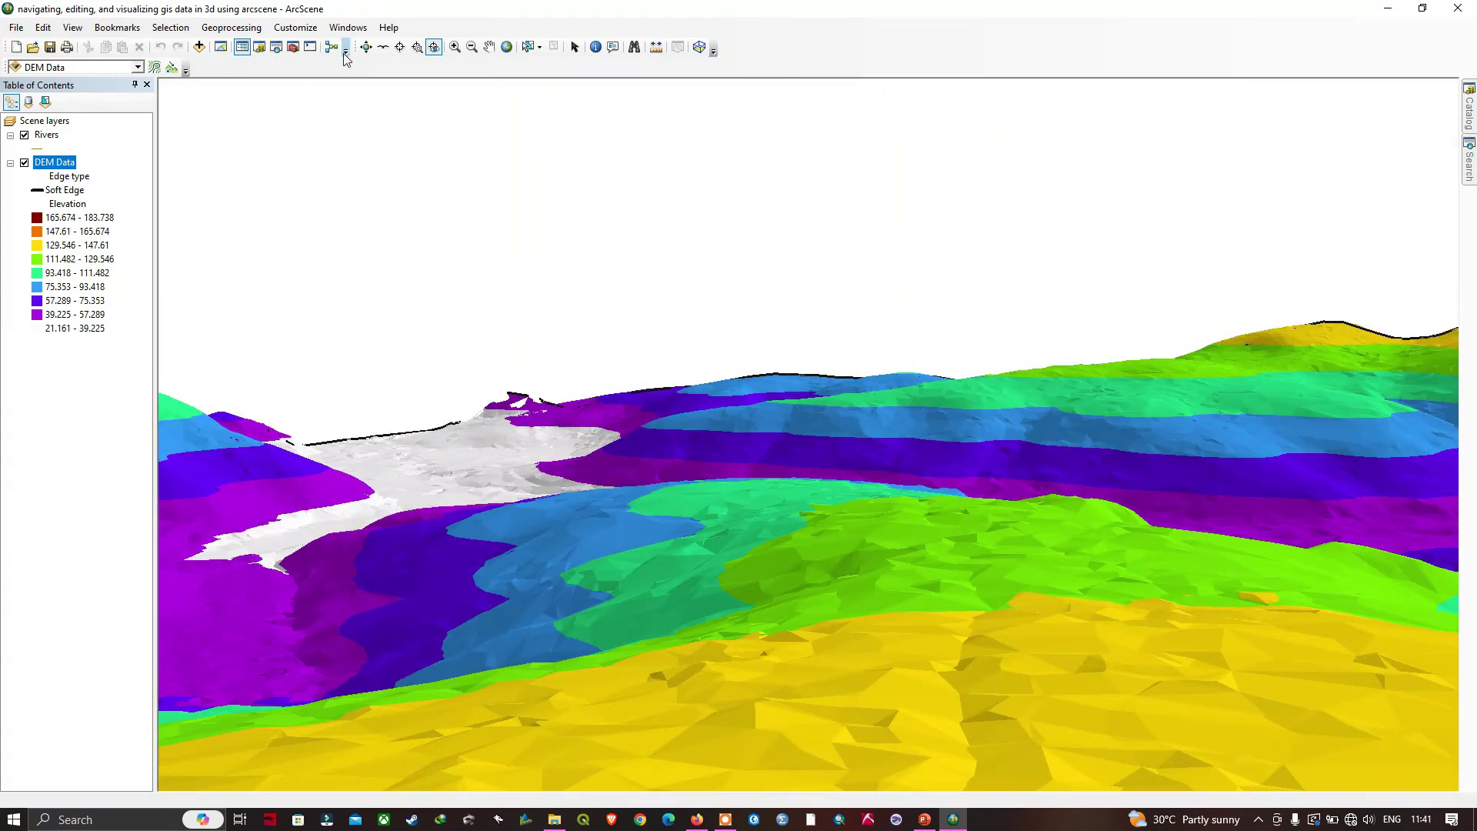
Step: Orbit around the terrain with the Navigate tool and return to the full extent of the DEM Data layer
left_click(366, 47)
left_click_drag(841, 396, 1175, 437)
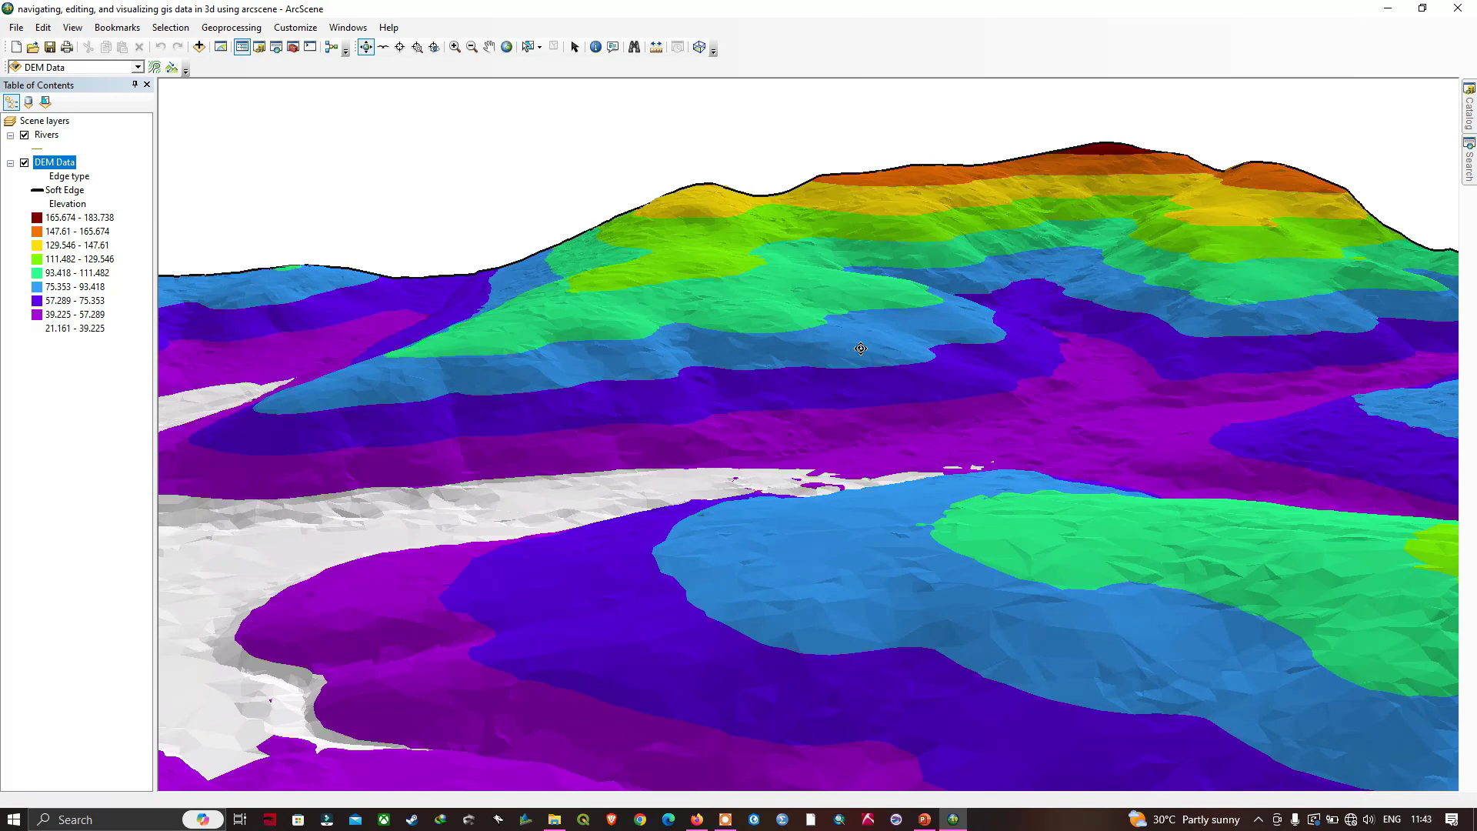
right_click(68, 169)
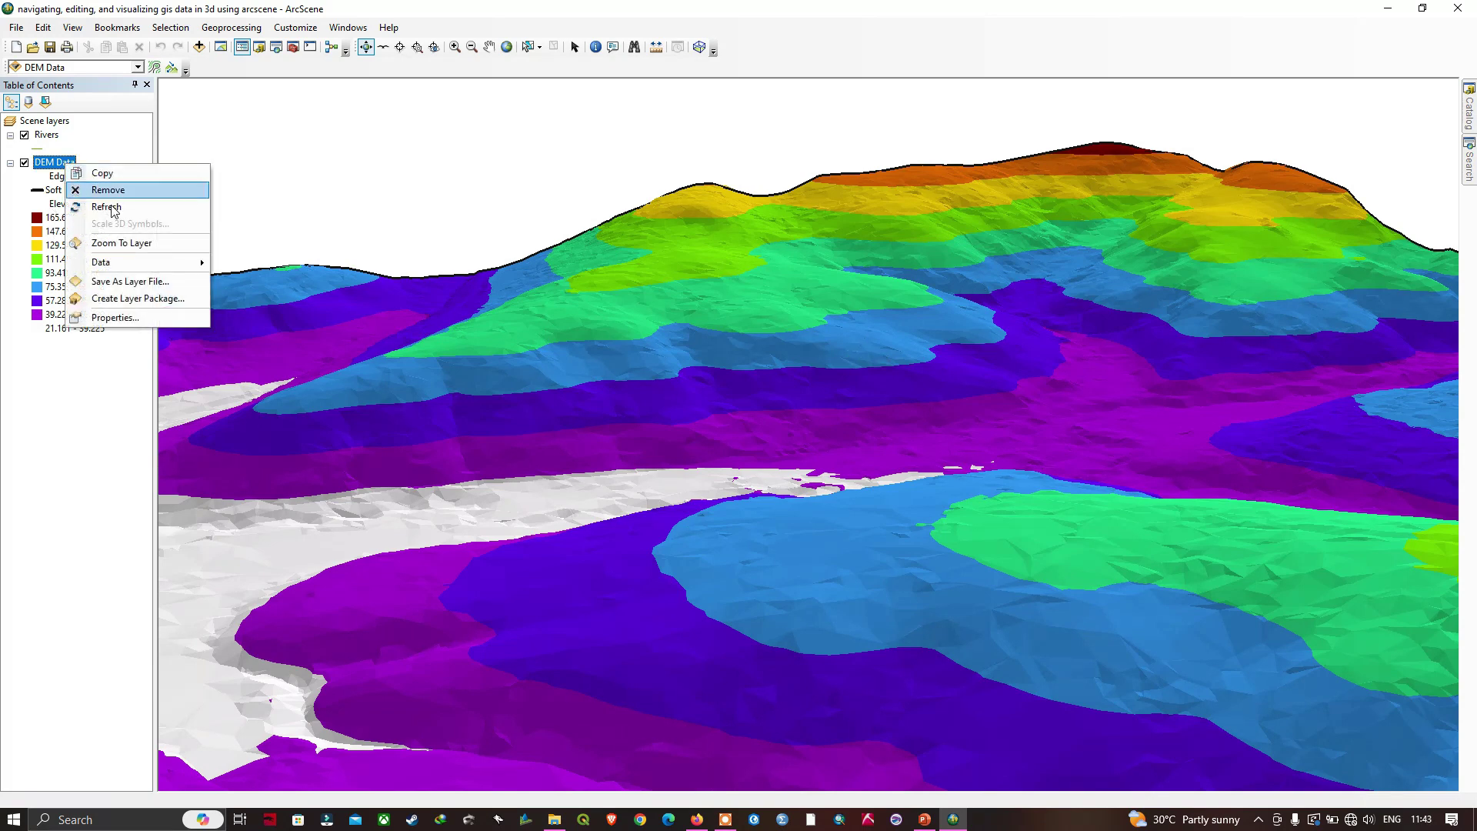
left_click(119, 236)
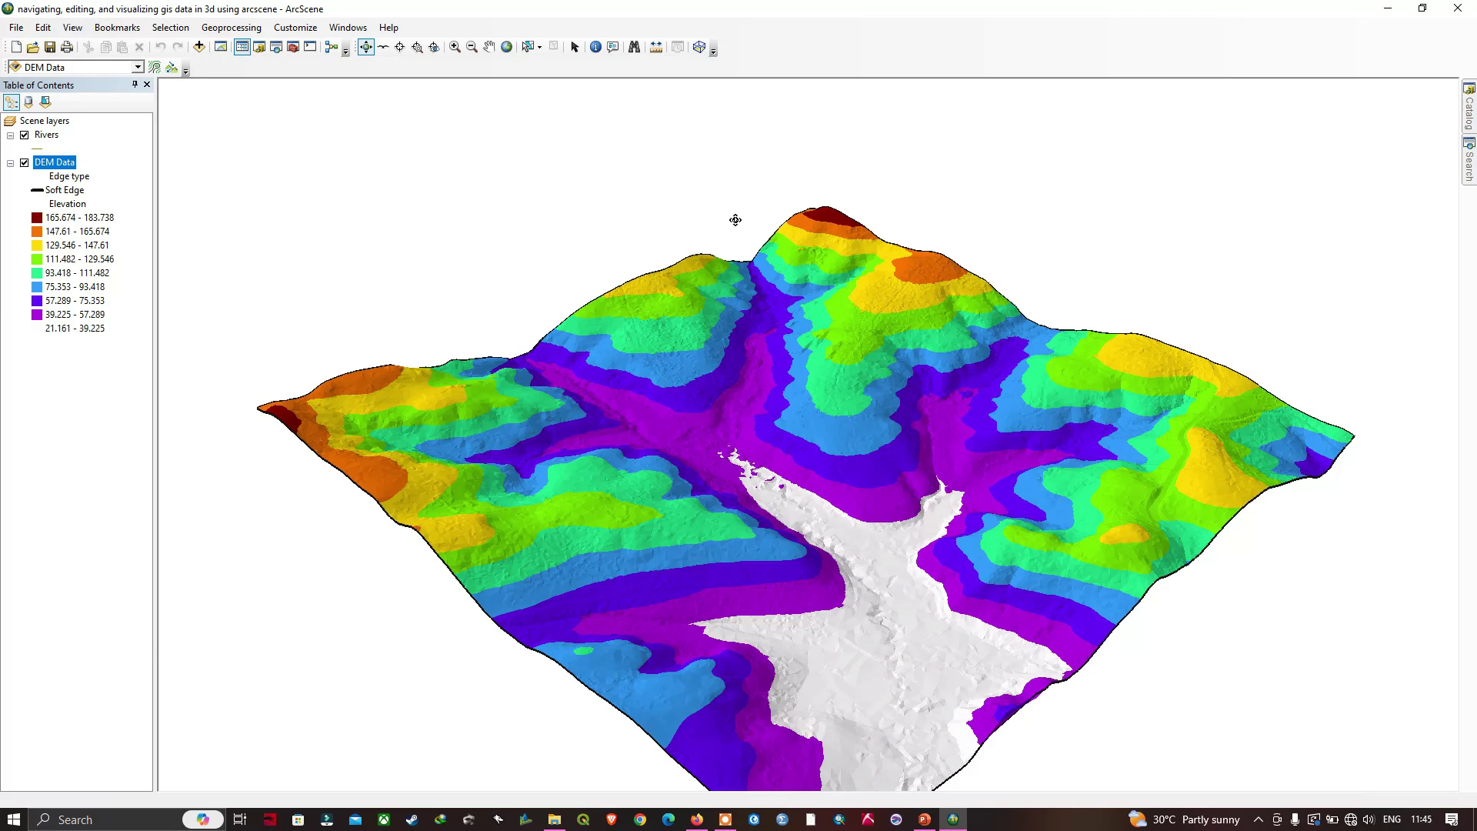
Step: Switch the main viewer's projection to Stereo View in the view settings and orbit the terrain in red/blue anaglyph
left_click(73, 33)
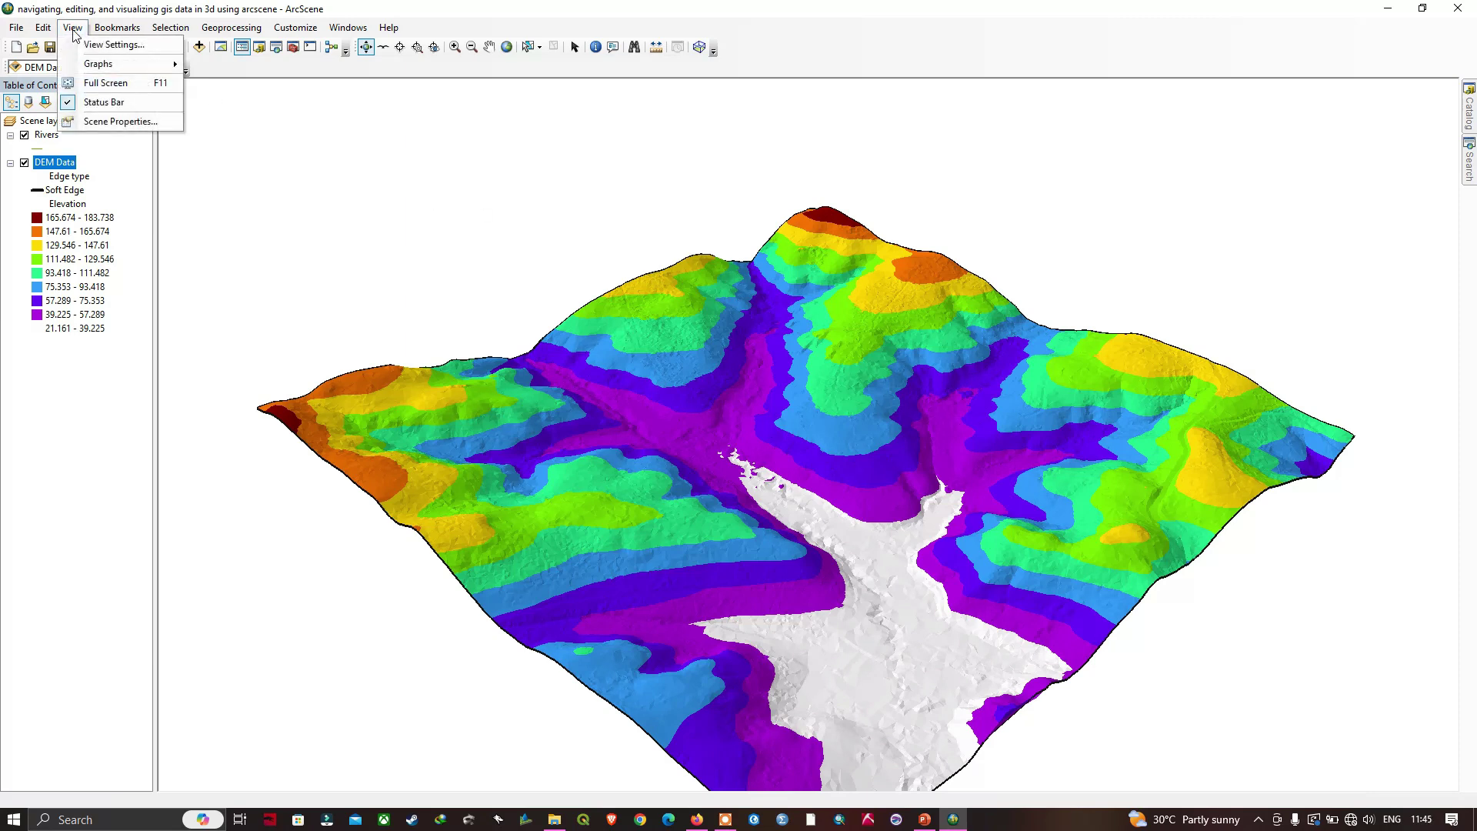
left_click(114, 45)
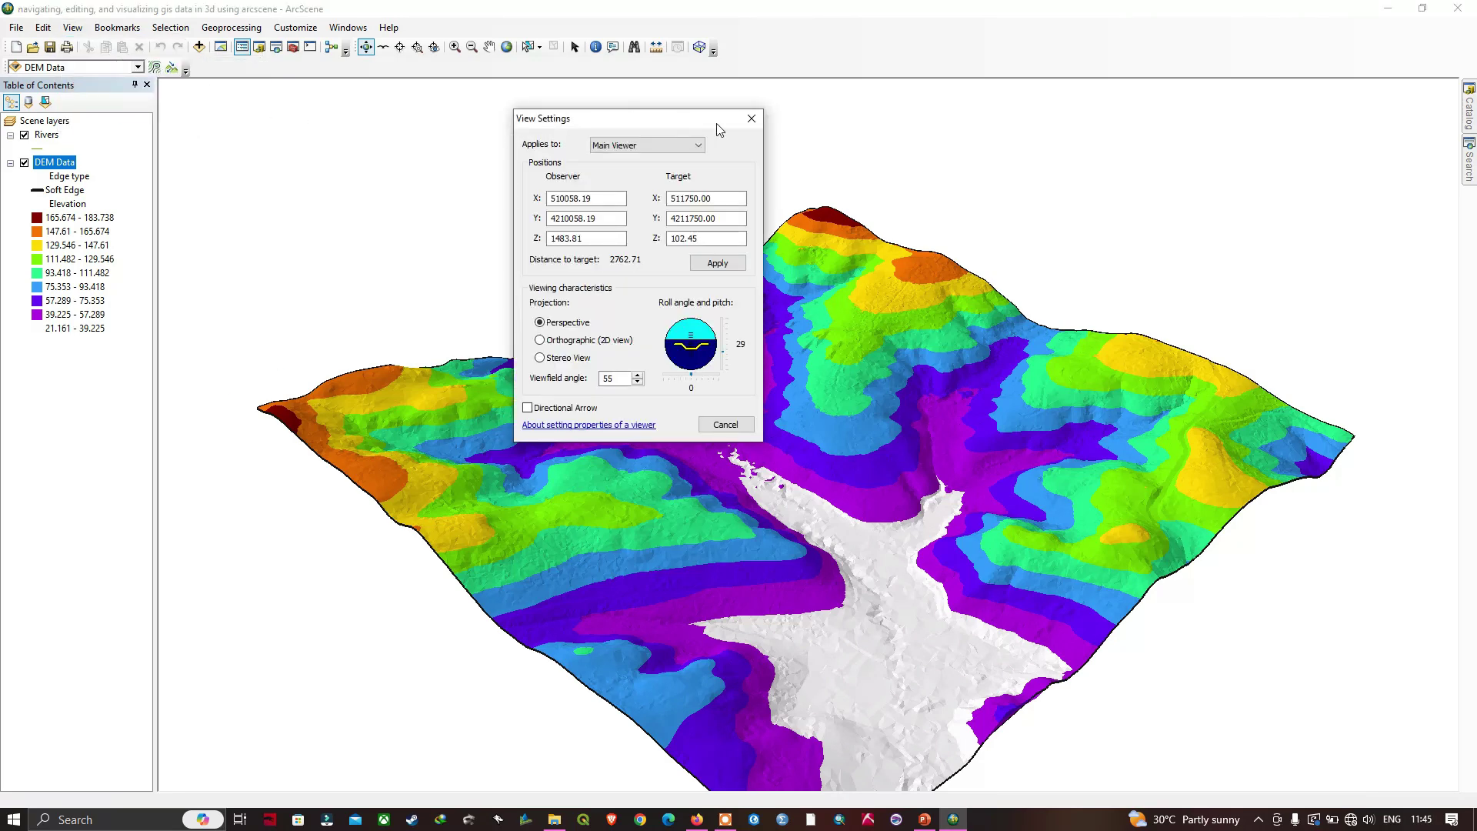
left_click_drag(720, 129, 1090, 171)
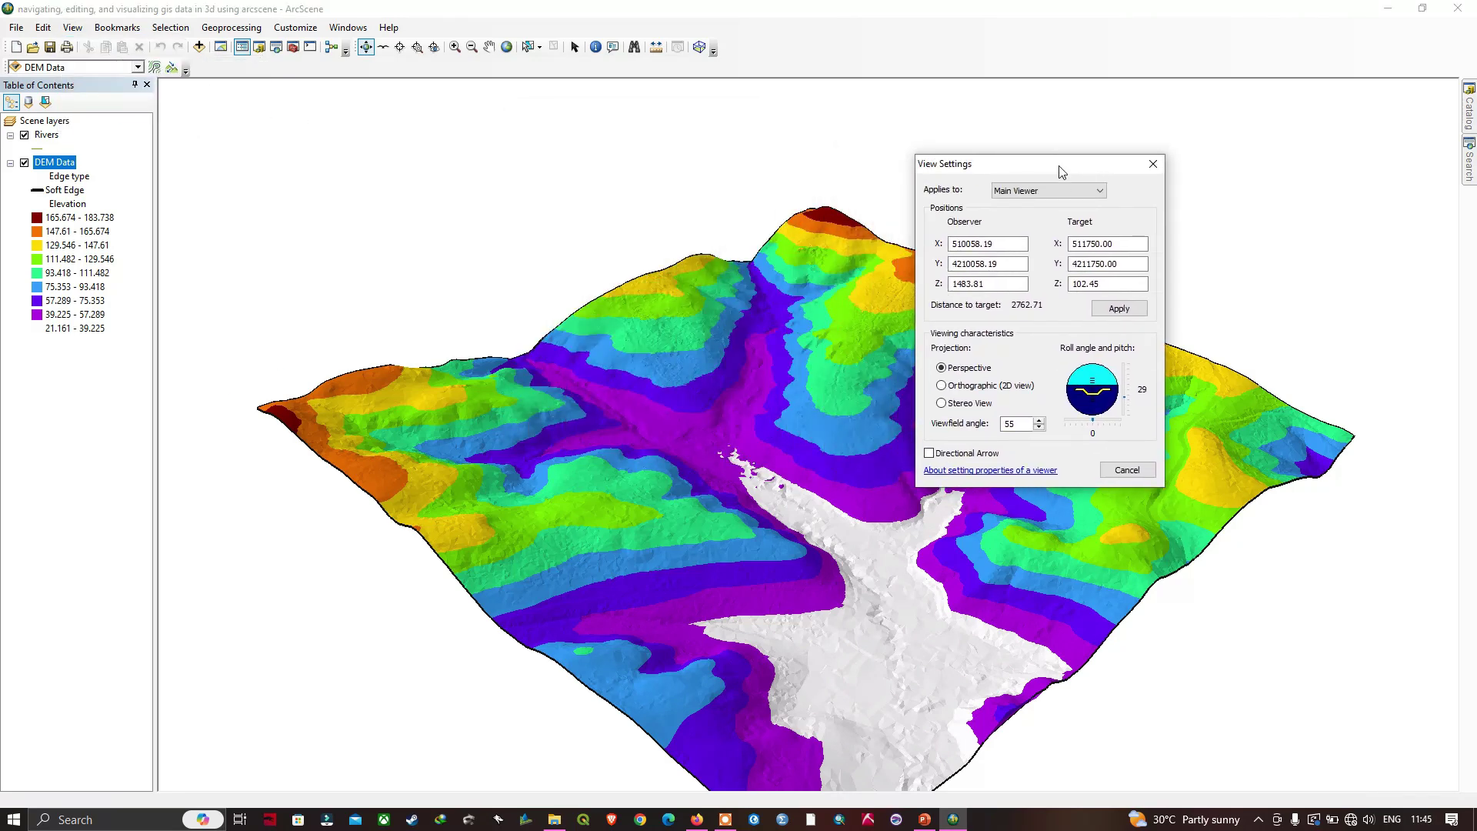
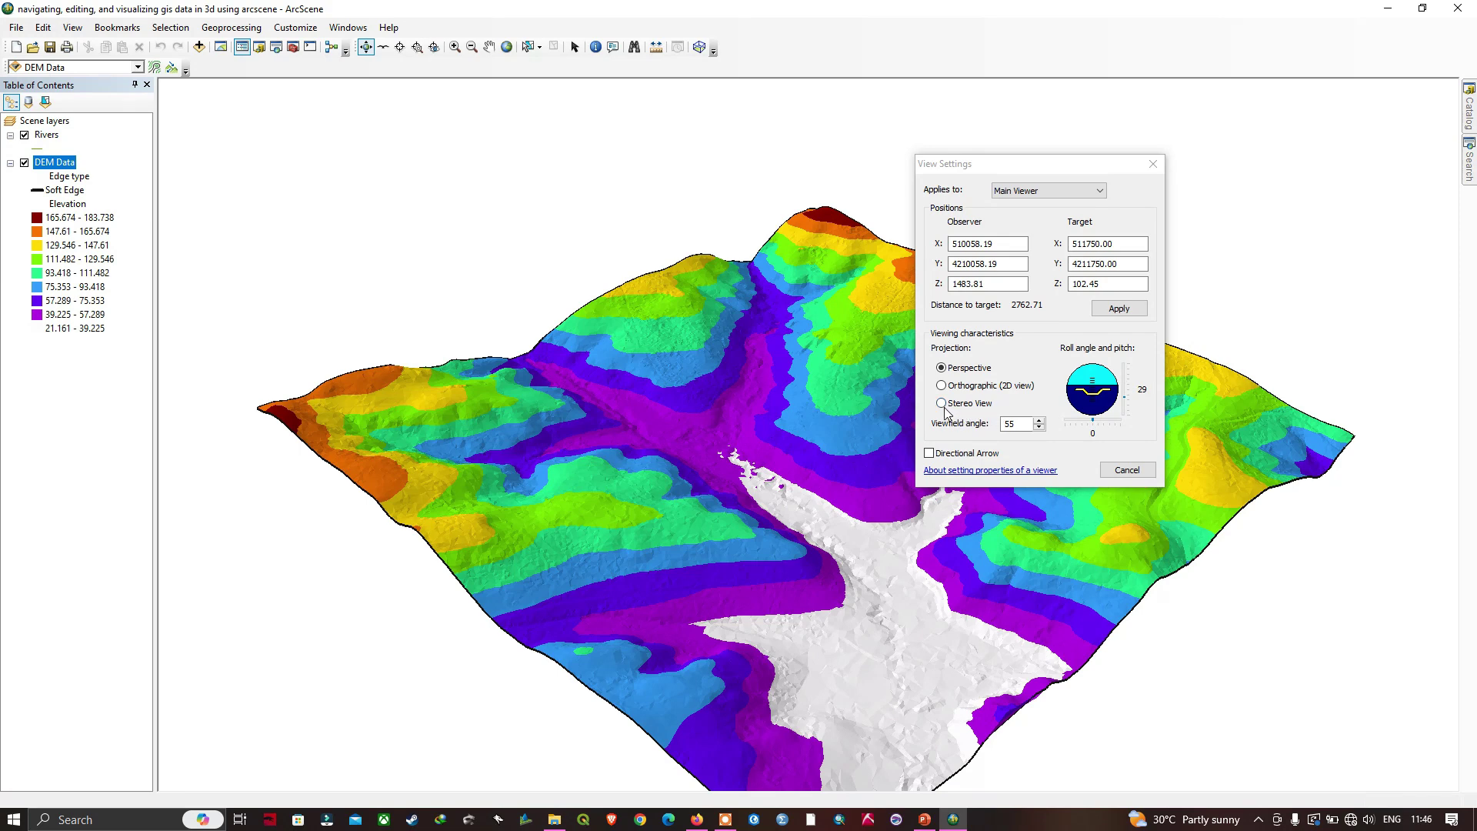
left_click(943, 405)
left_click_drag(759, 419, 550, 369)
left_click_drag(1015, 170, 1305, 61)
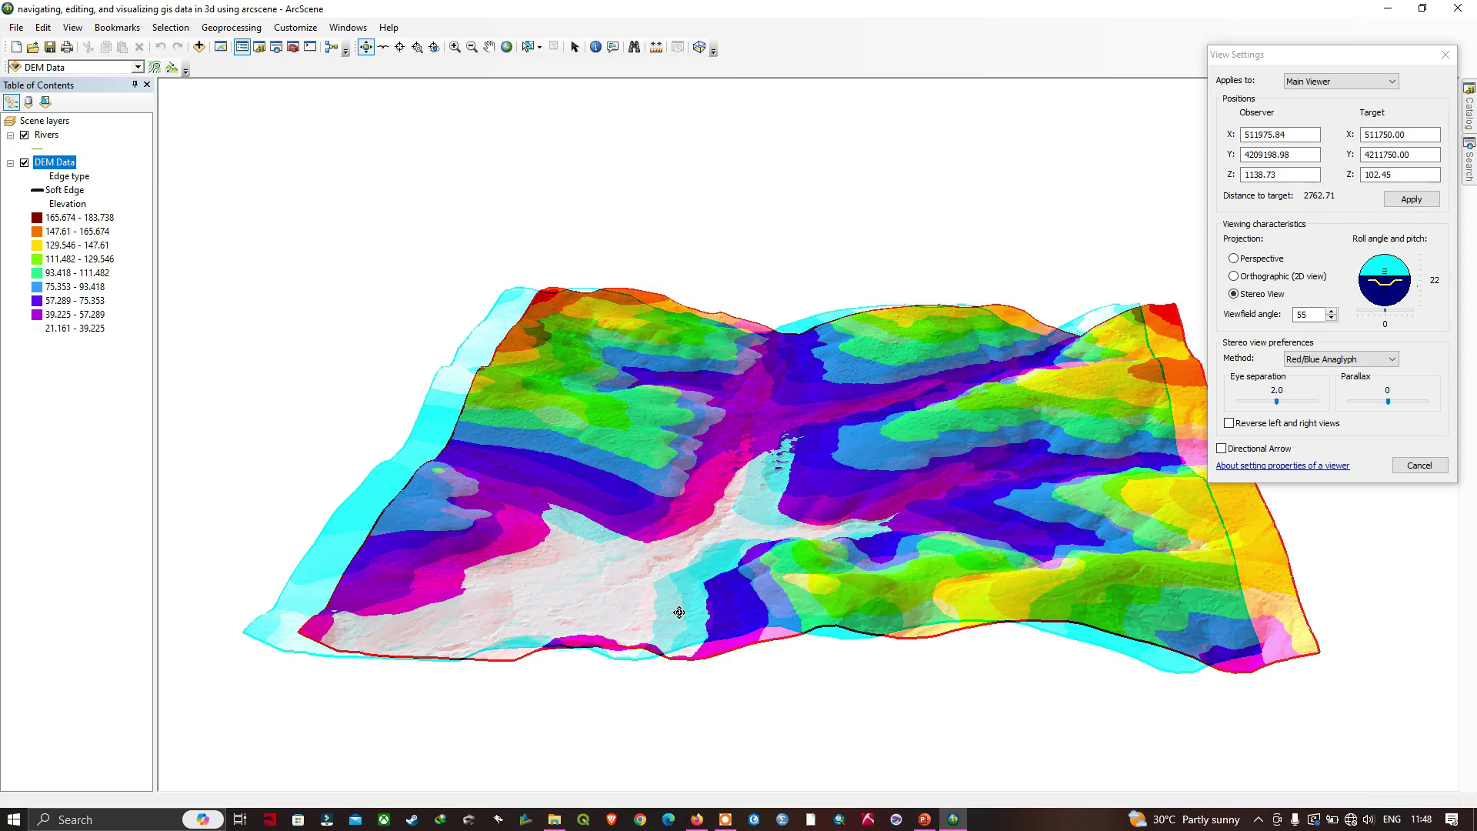
left_click_drag(632, 586, 704, 635)
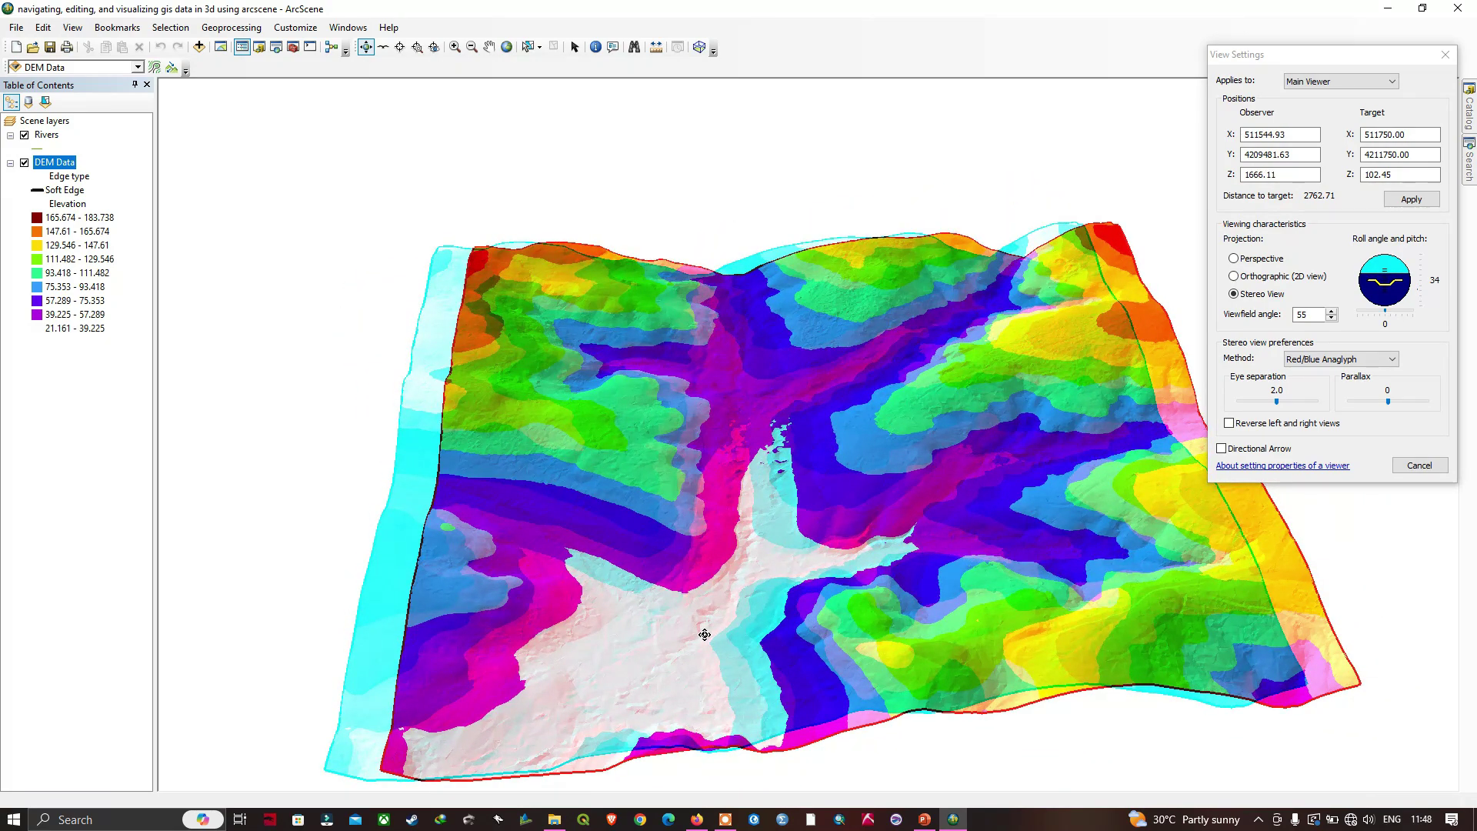
left_click_drag(702, 649, 769, 587)
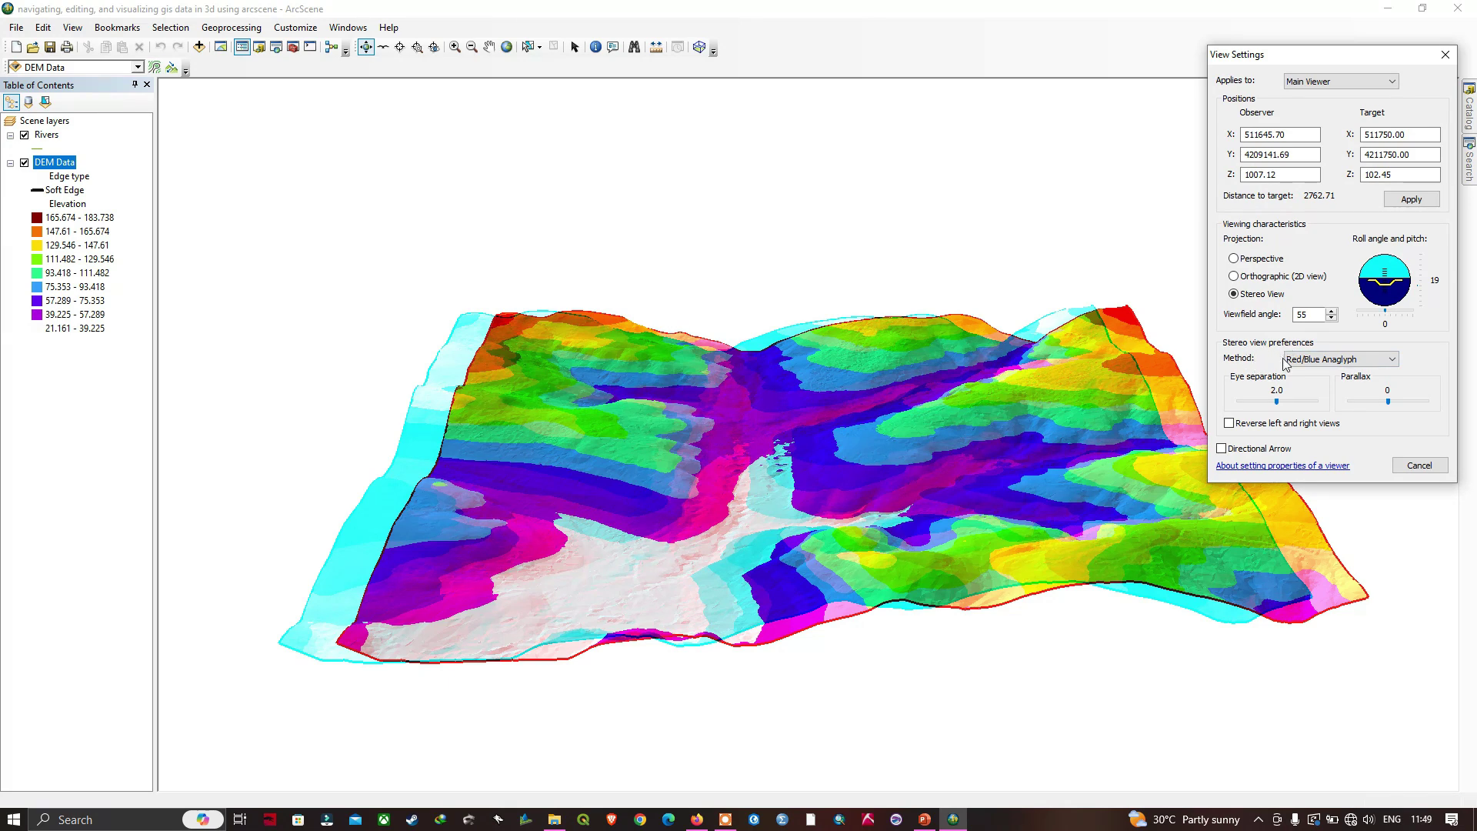
Step: Set the stereo view method to Free and orbit the side-by-side terrain images
left_click(1363, 359)
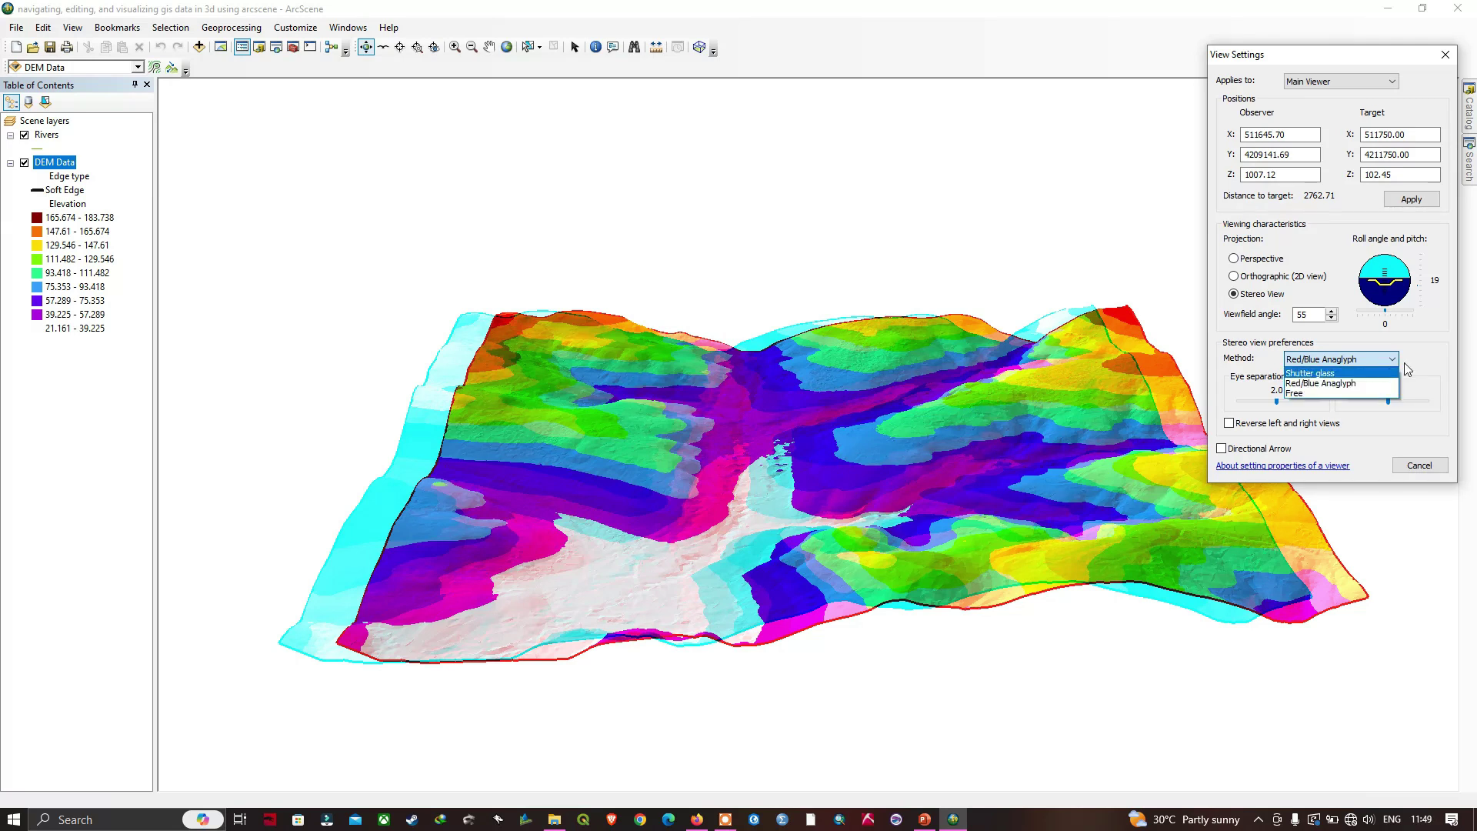
left_click(1305, 393)
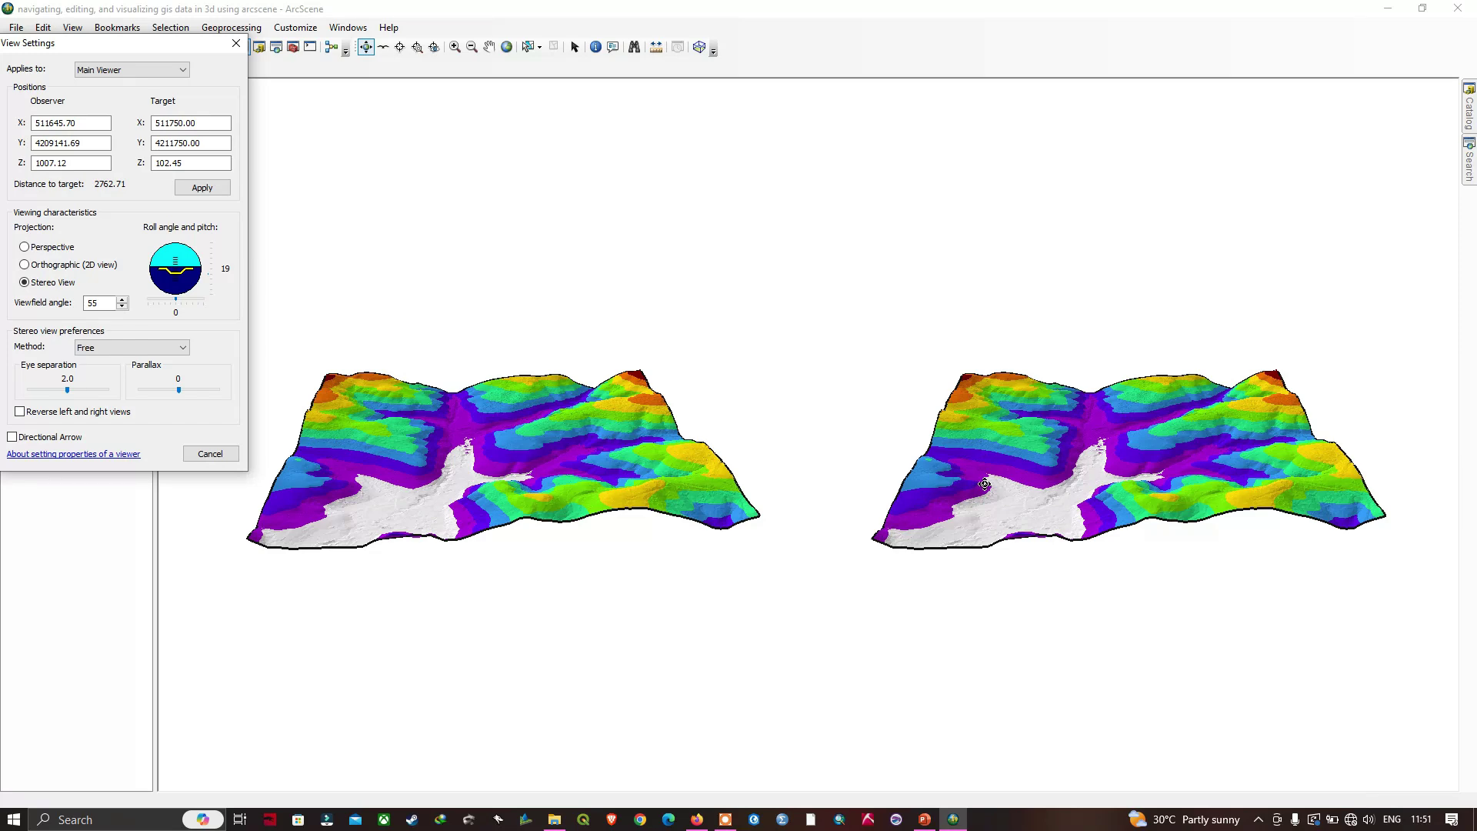
left_click_drag(1031, 465, 987, 470)
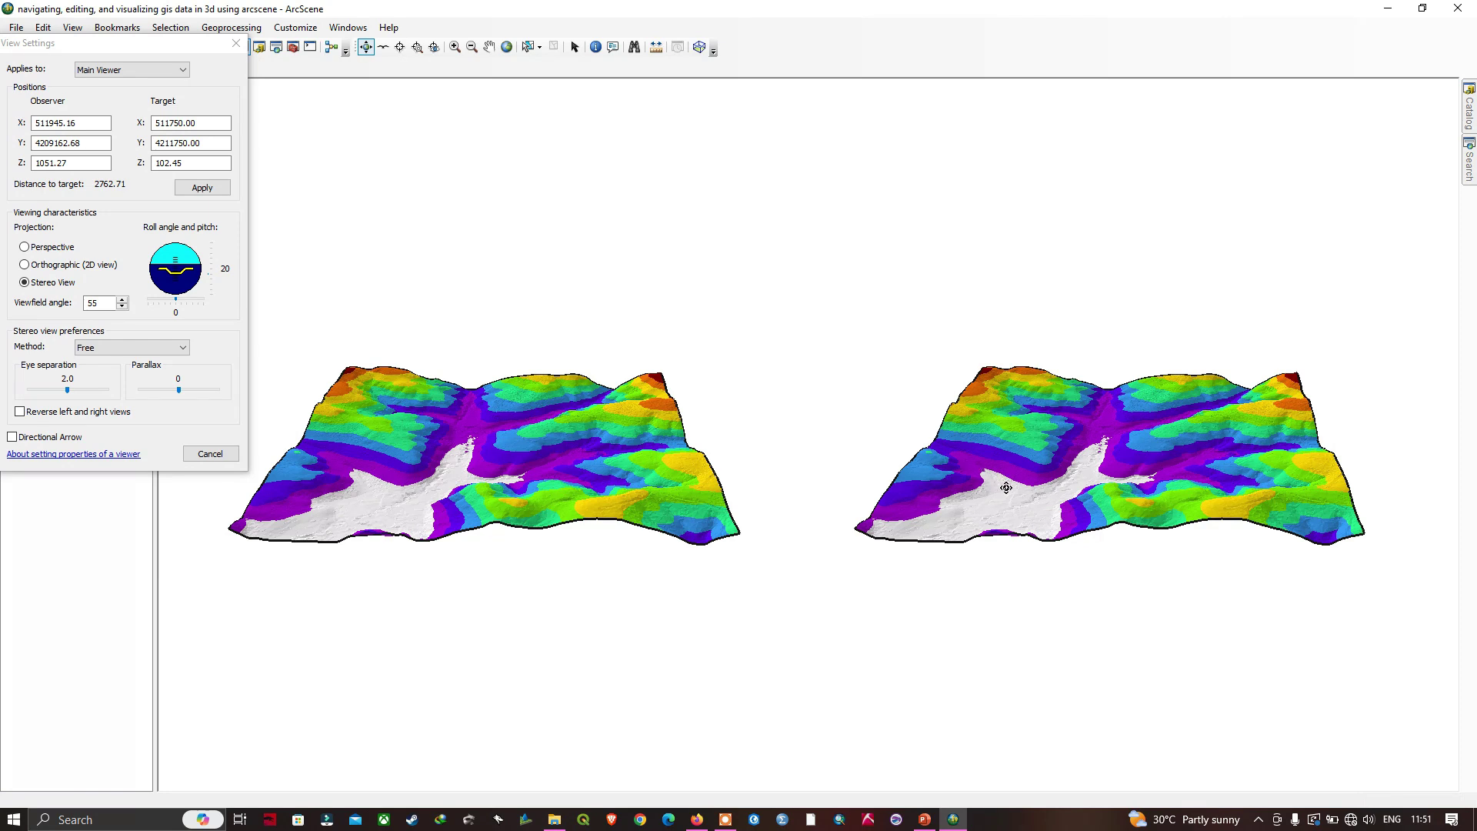
left_click_drag(992, 496, 1021, 493)
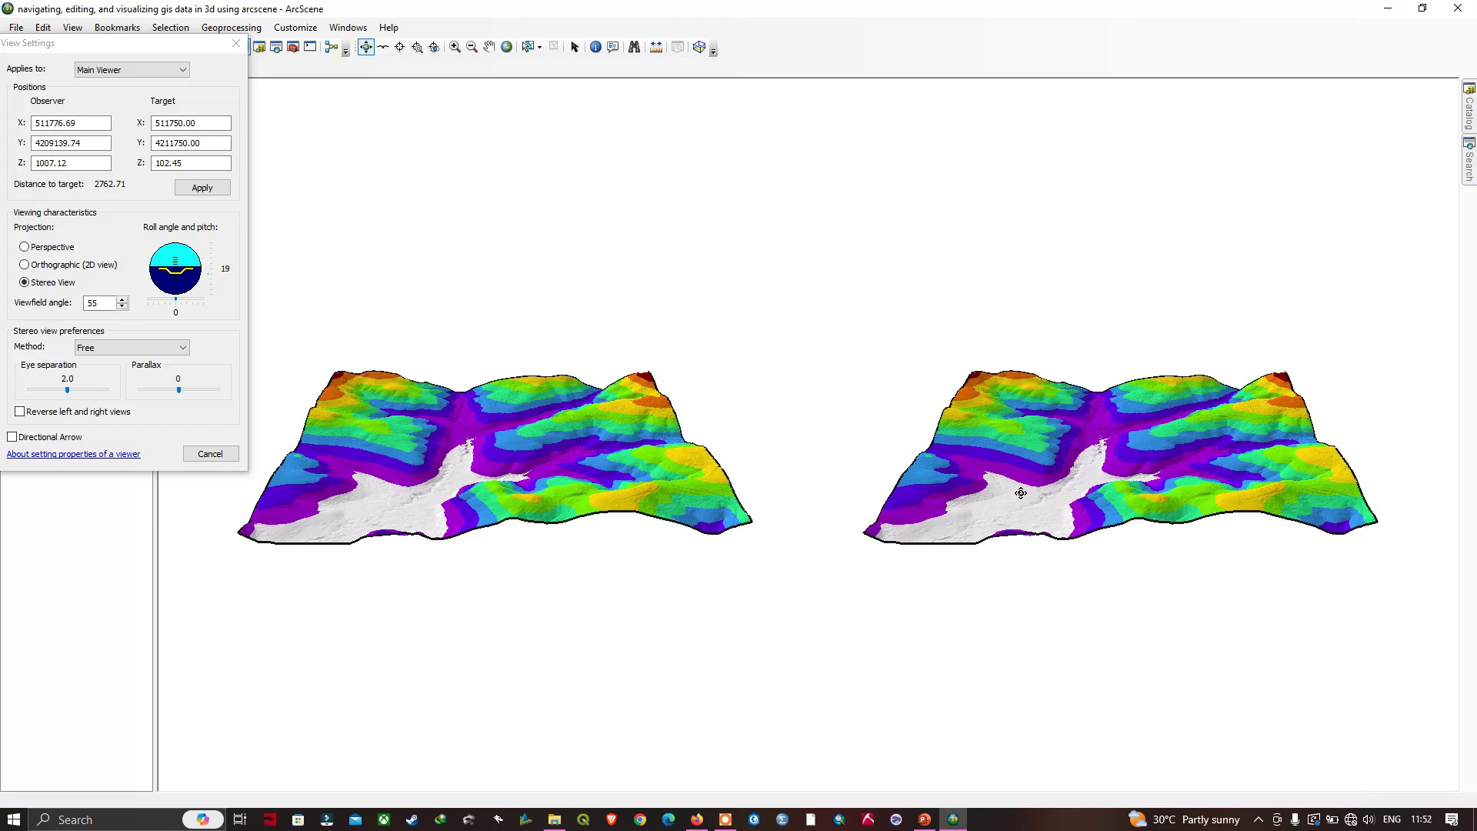
left_click_drag(877, 485, 797, 494)
left_click_drag(685, 462, 616, 458)
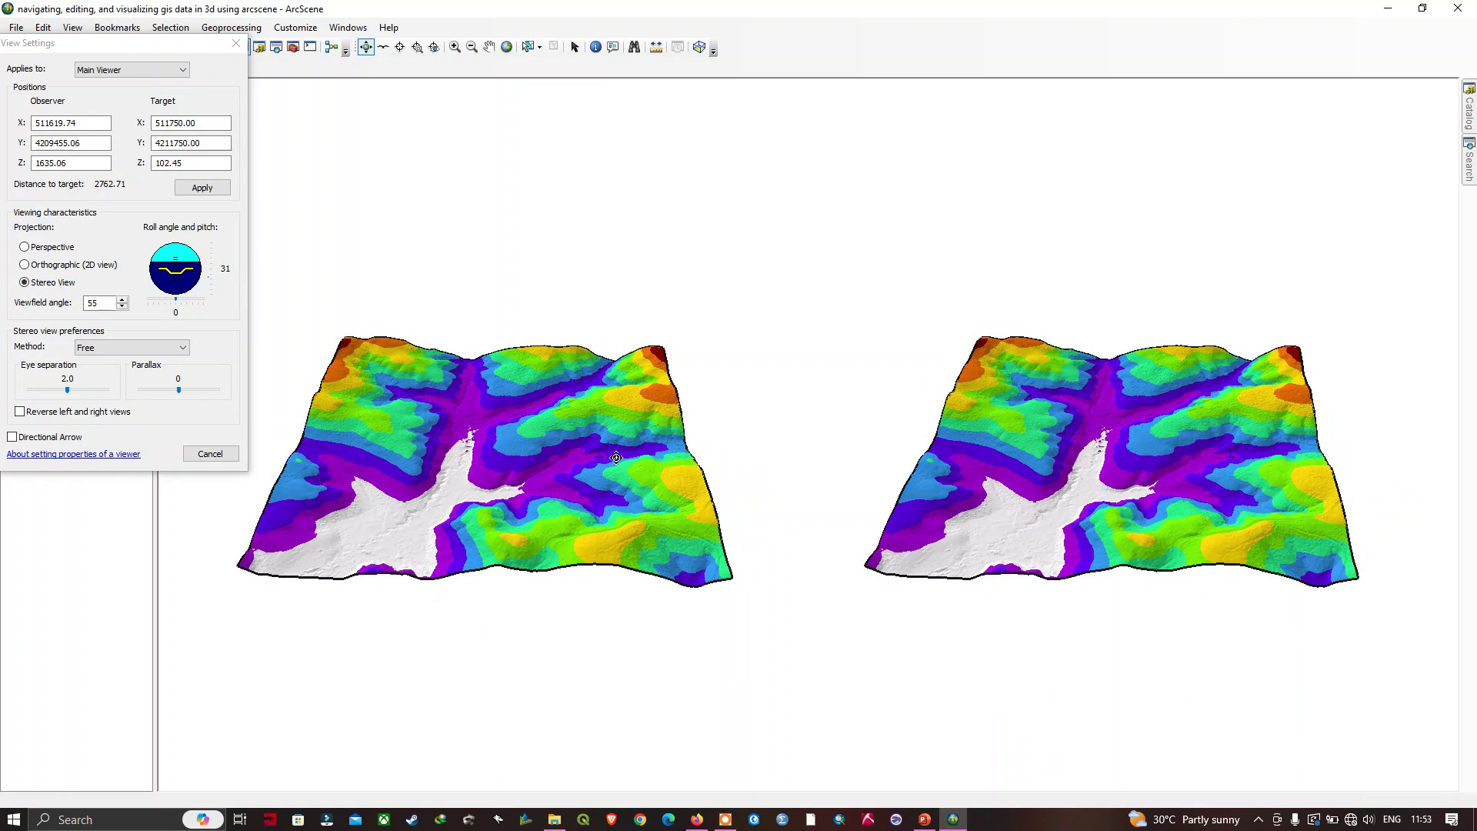
Step: Set the observer on the green western hillside in the stereo view and orbit to a higher viewpoint with the Navigate tool
left_click(433, 47)
left_click(389, 418)
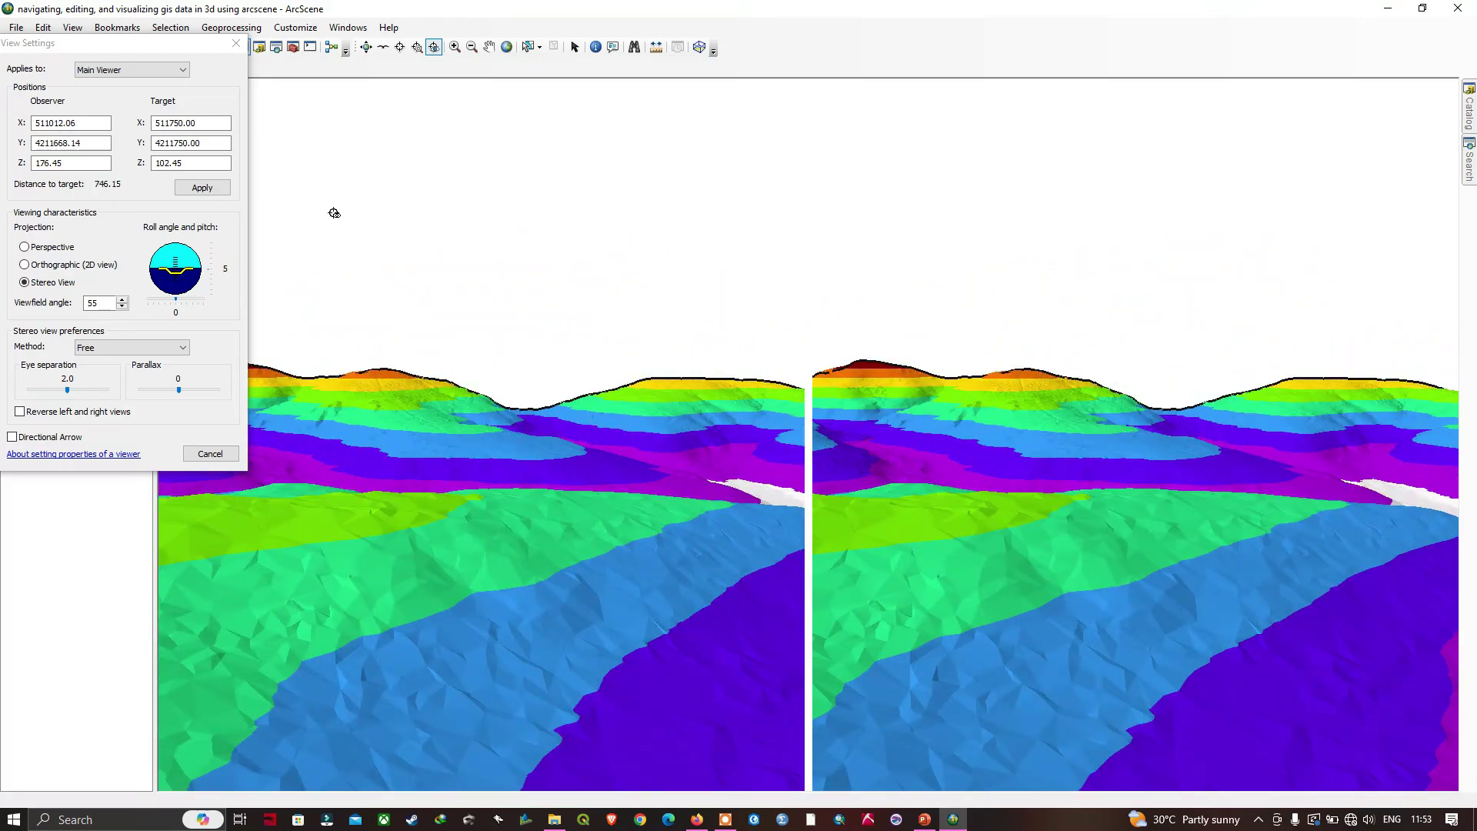
left_click_drag(202, 37, 188, 73)
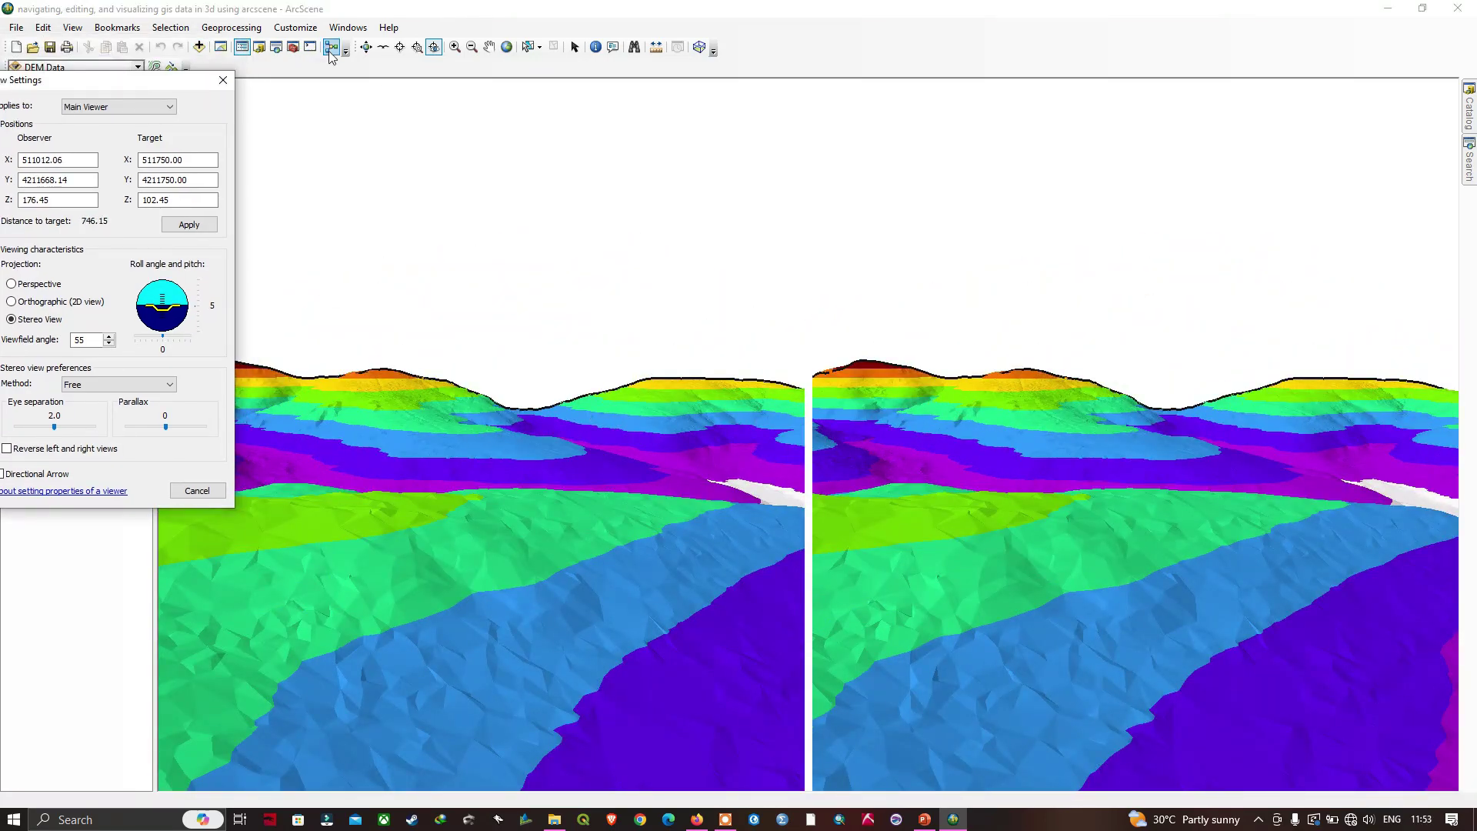
left_click(366, 48)
left_click_drag(1008, 654, 535, 494)
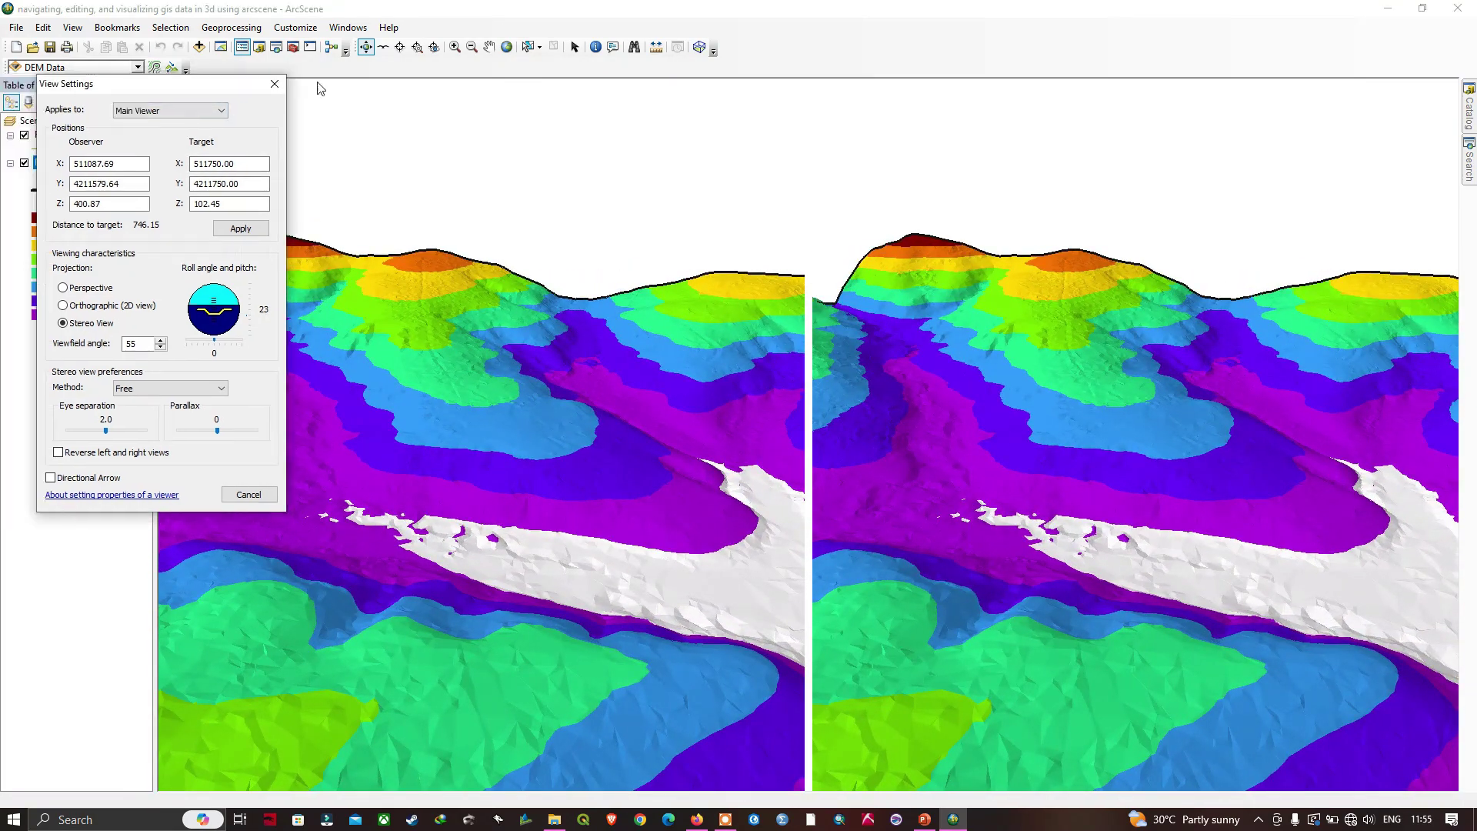
Step: Return the projection to Perspective, close the view settings, and zoom to the full extent of the DEM Data layer
left_click_drag(238, 86, 1027, 99)
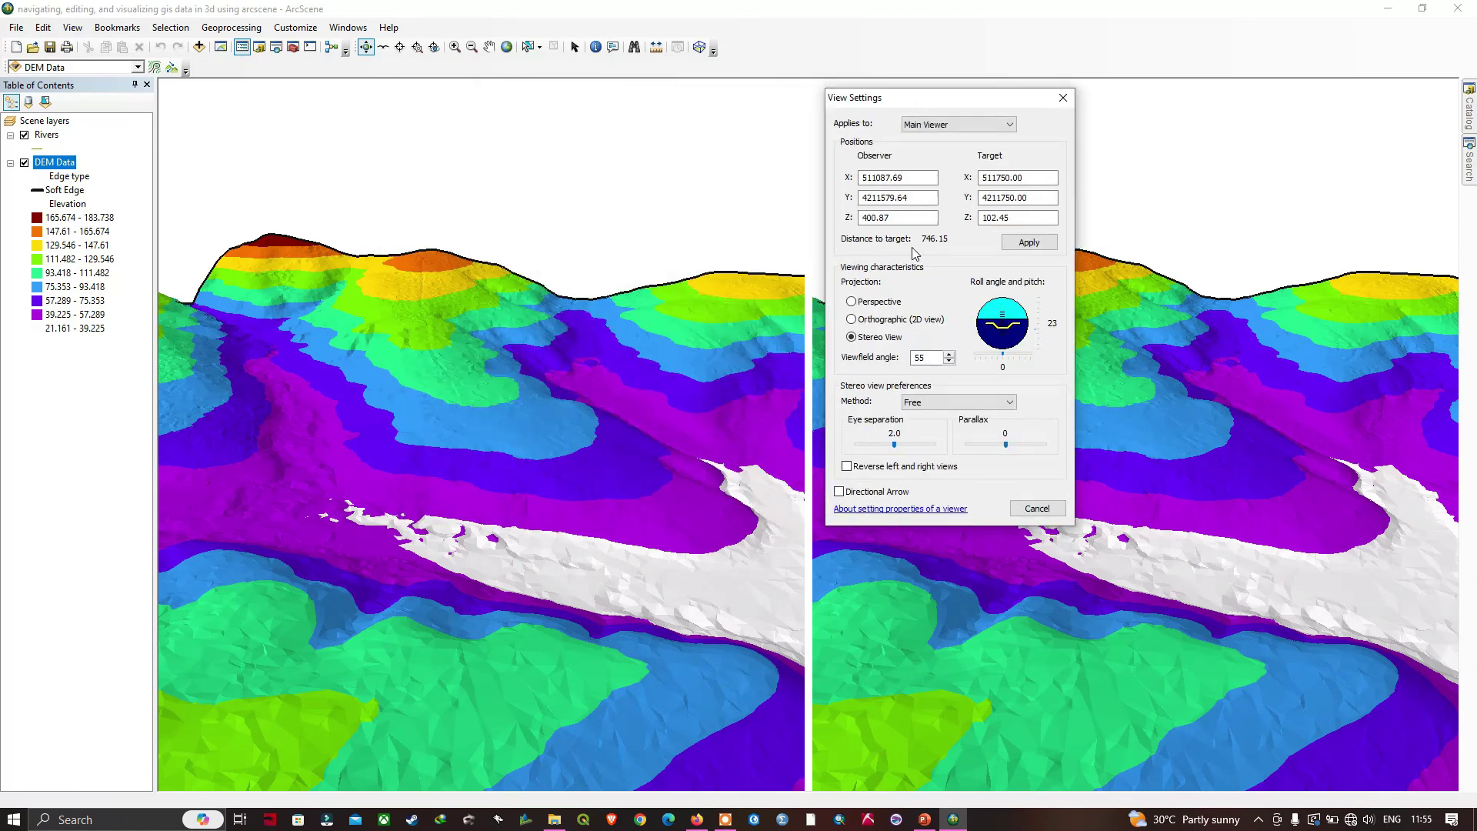
left_click(851, 301)
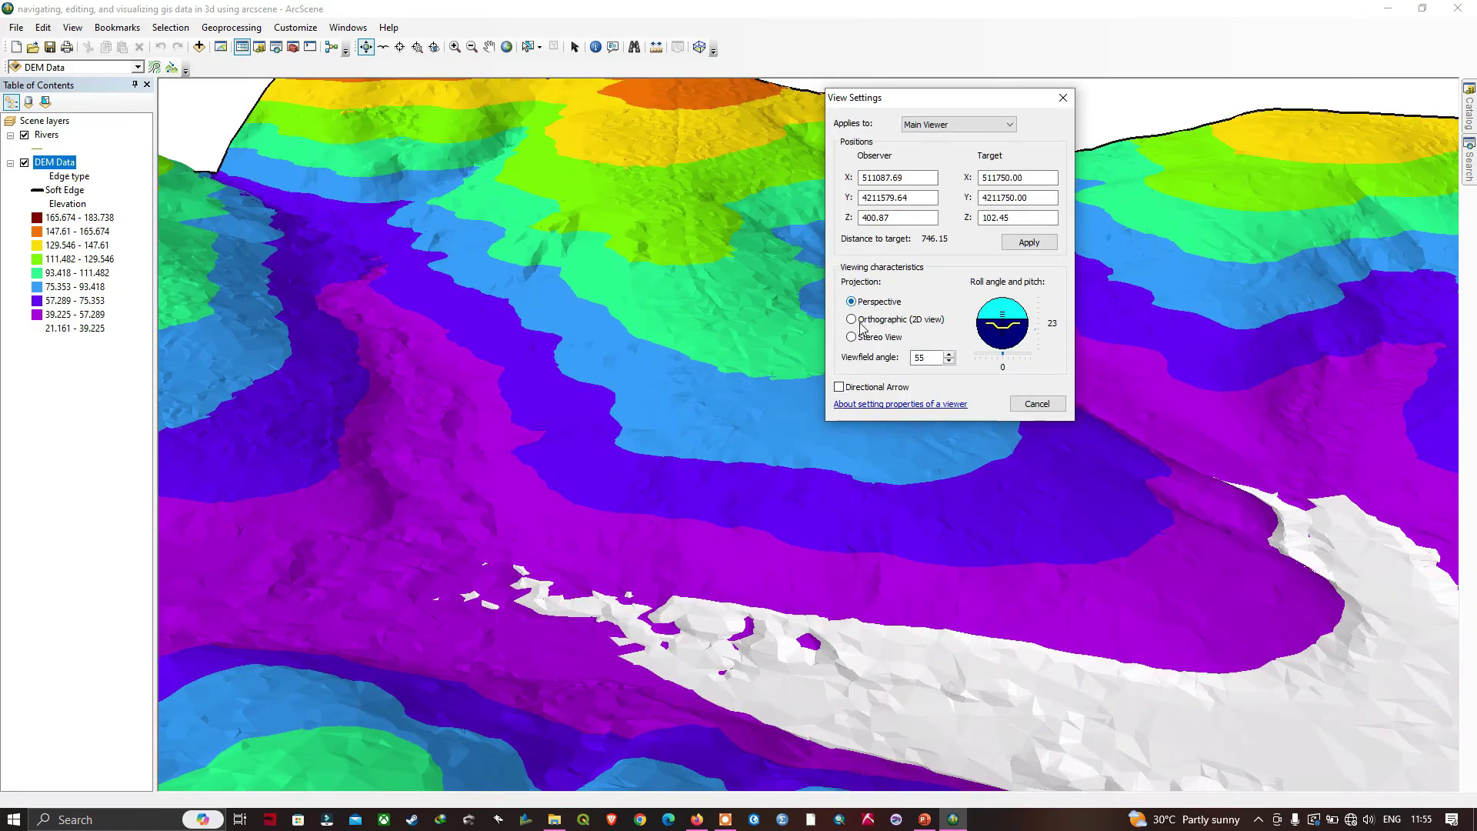
left_click(1037, 404)
scroll(797, 422, "up", 3)
scroll(784, 408, "down", 2)
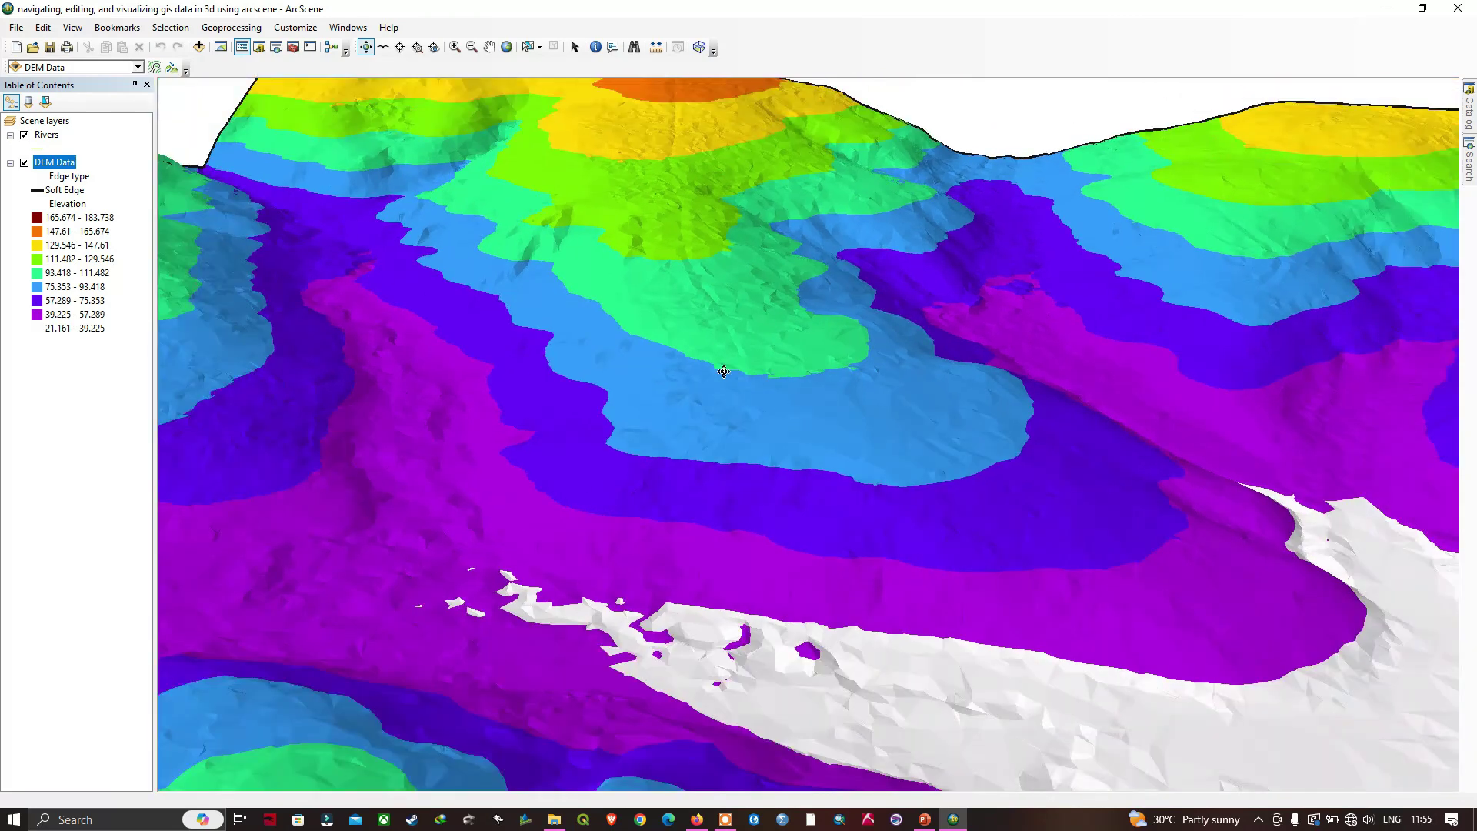
right_click(55, 163)
left_click(115, 240)
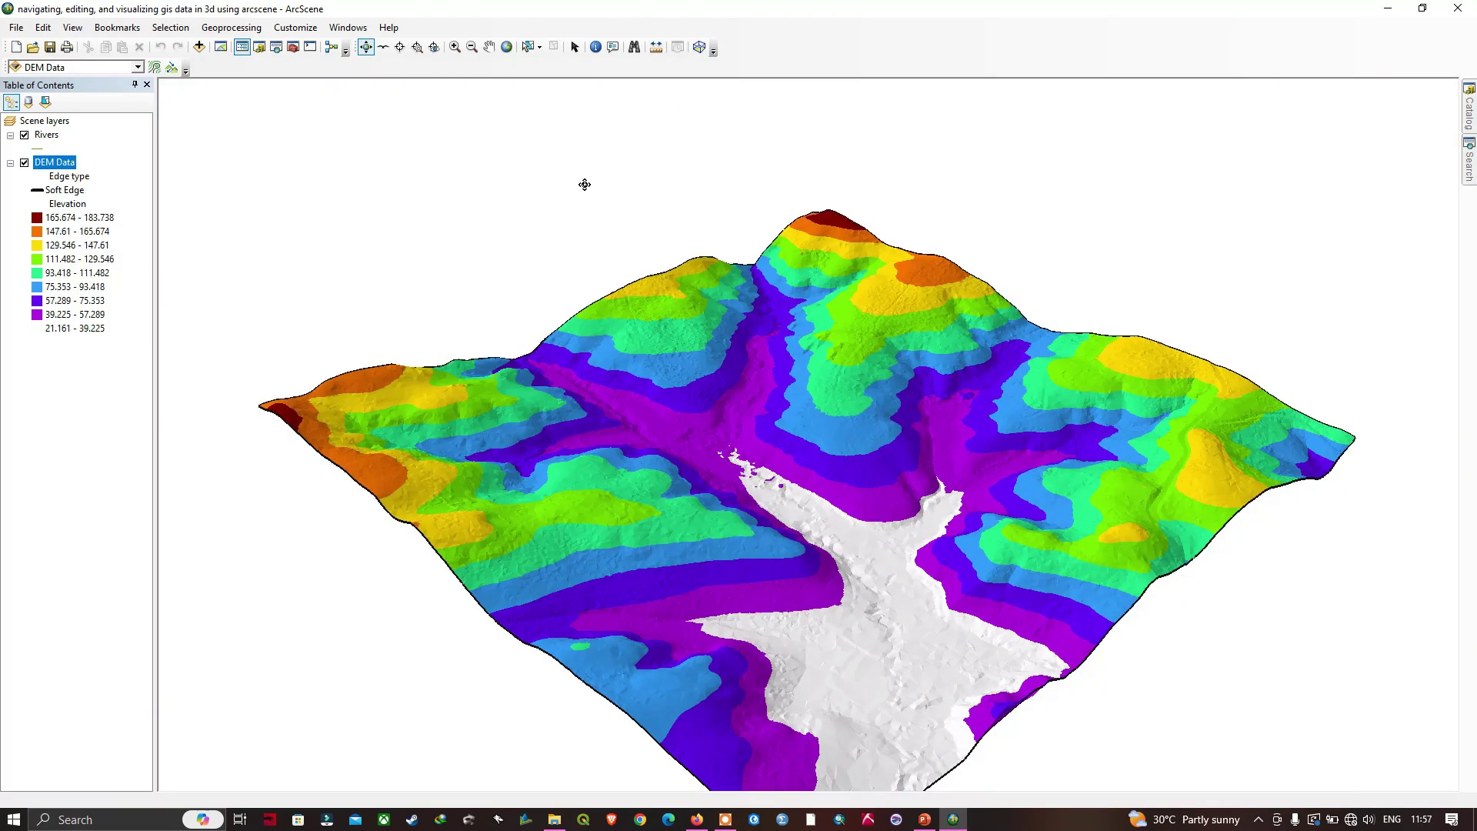
Step: Show the 3D Editor toolbar and dock it in line with the existing toolbars
right_click(775, 54)
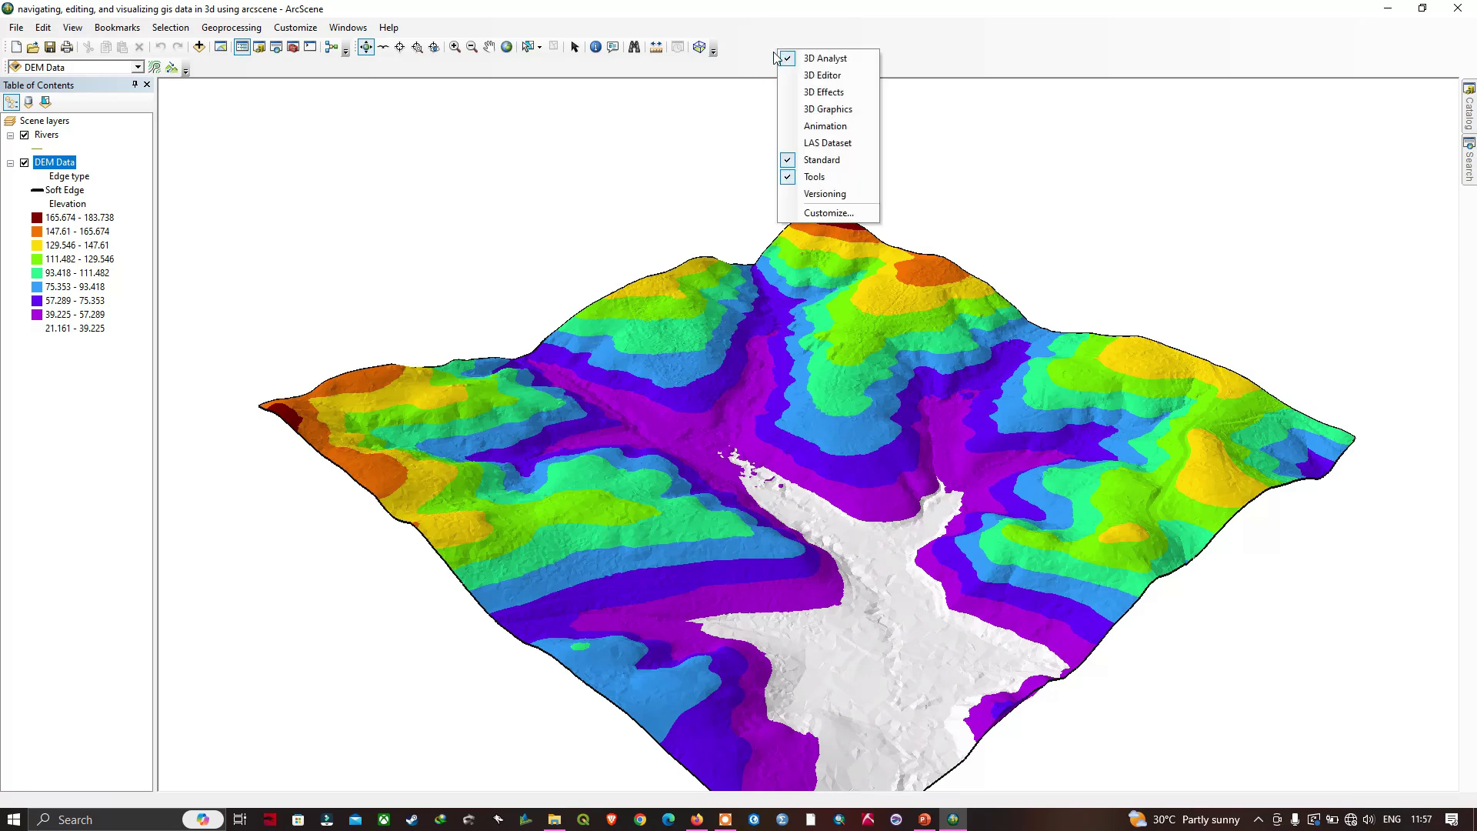
left_click(821, 77)
left_click_drag(365, 96, 804, 52)
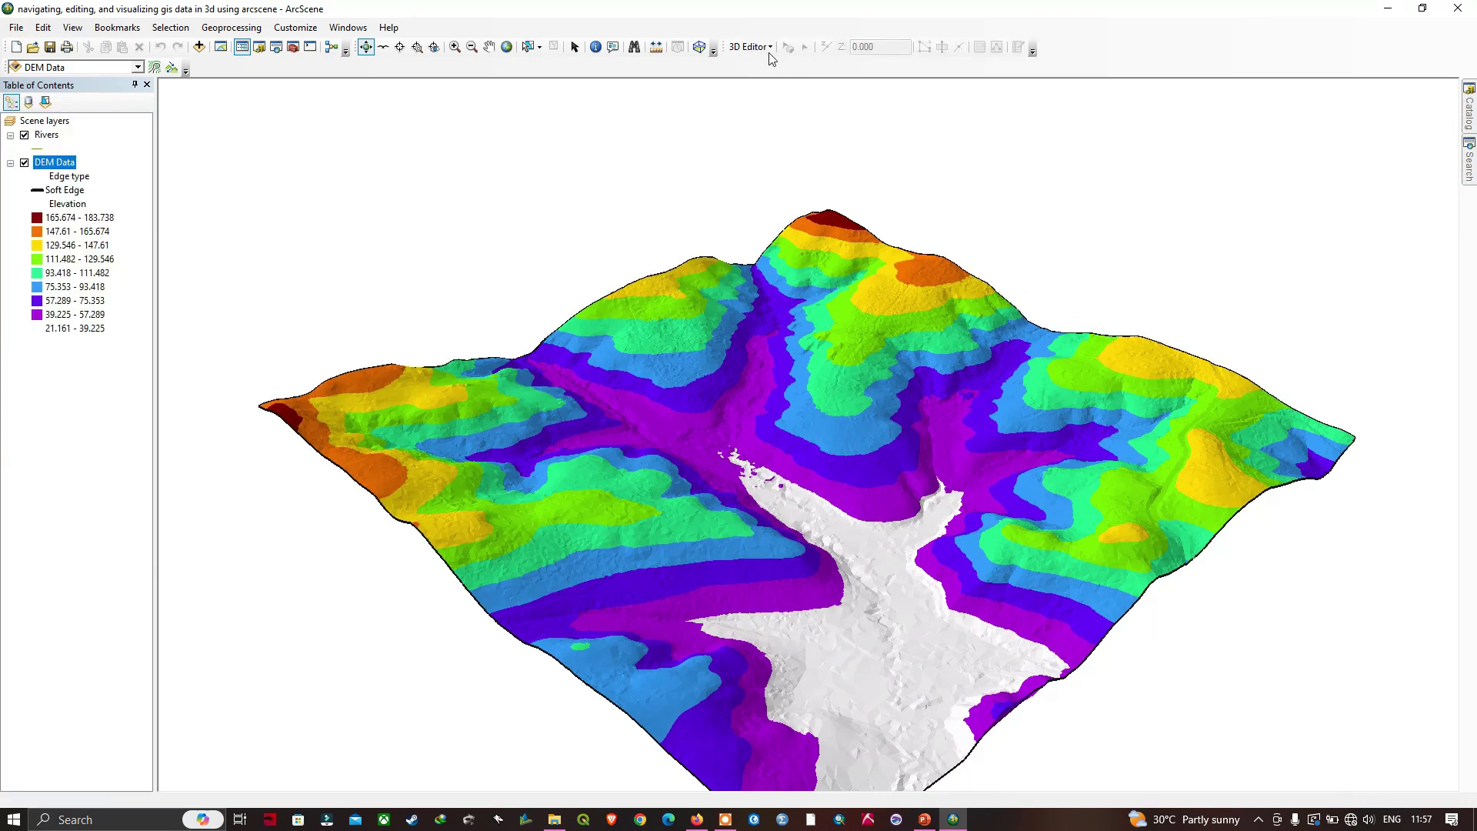
Step: Start a 3D editing session, stop it, and start editing again
left_click(745, 48)
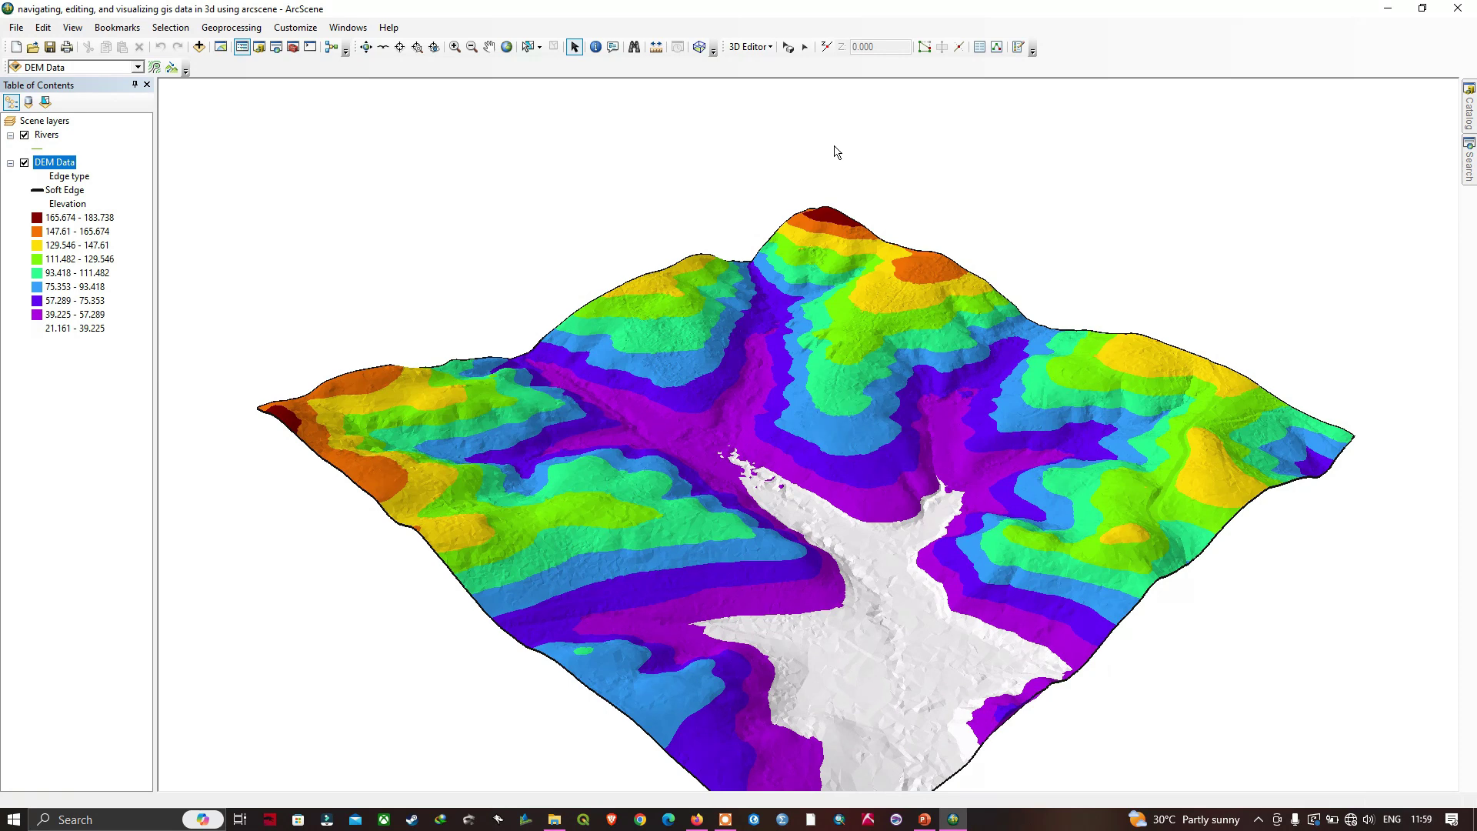
left_click(766, 47)
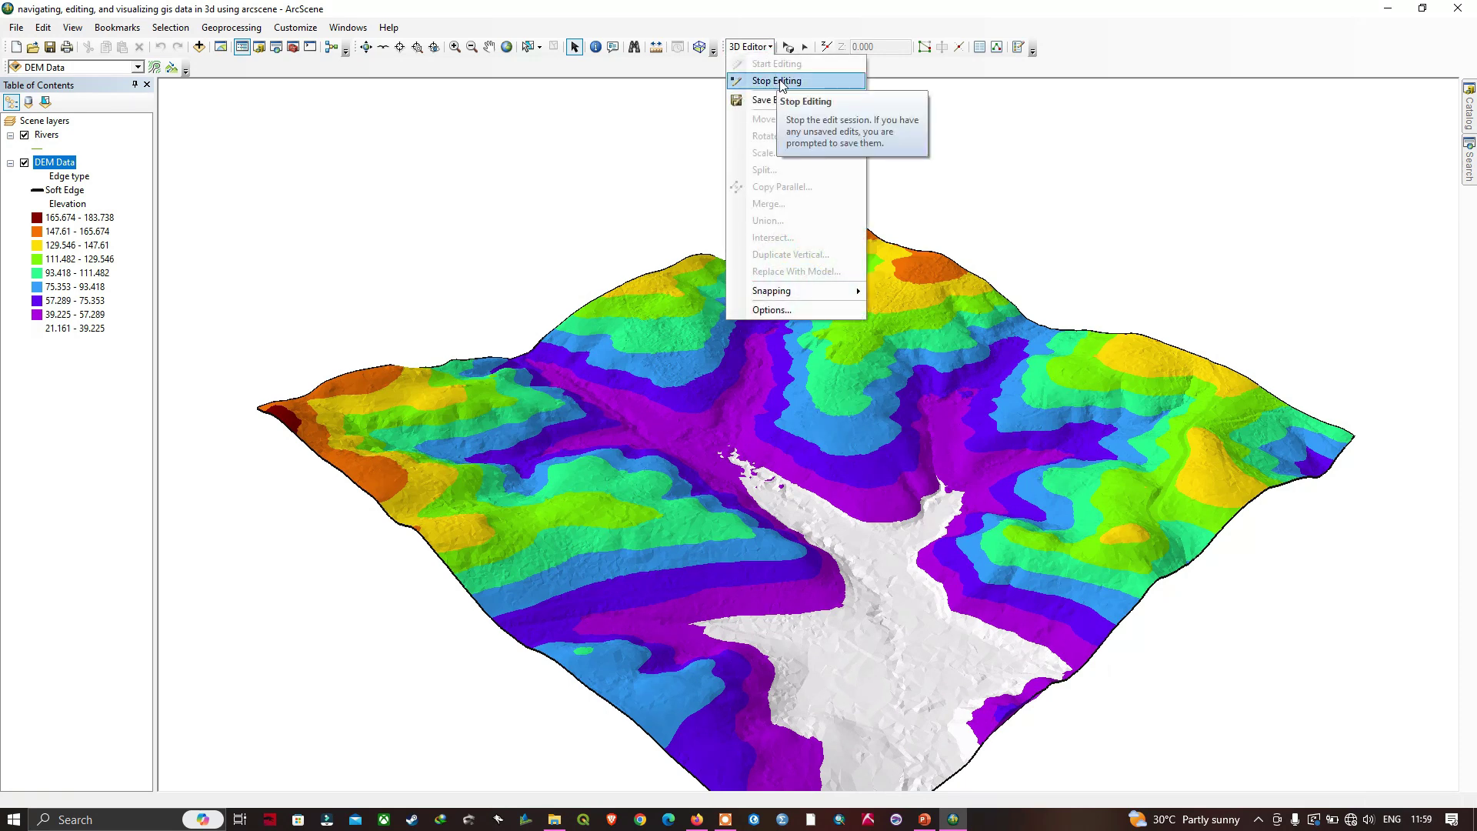
left_click(782, 82)
left_click(780, 66)
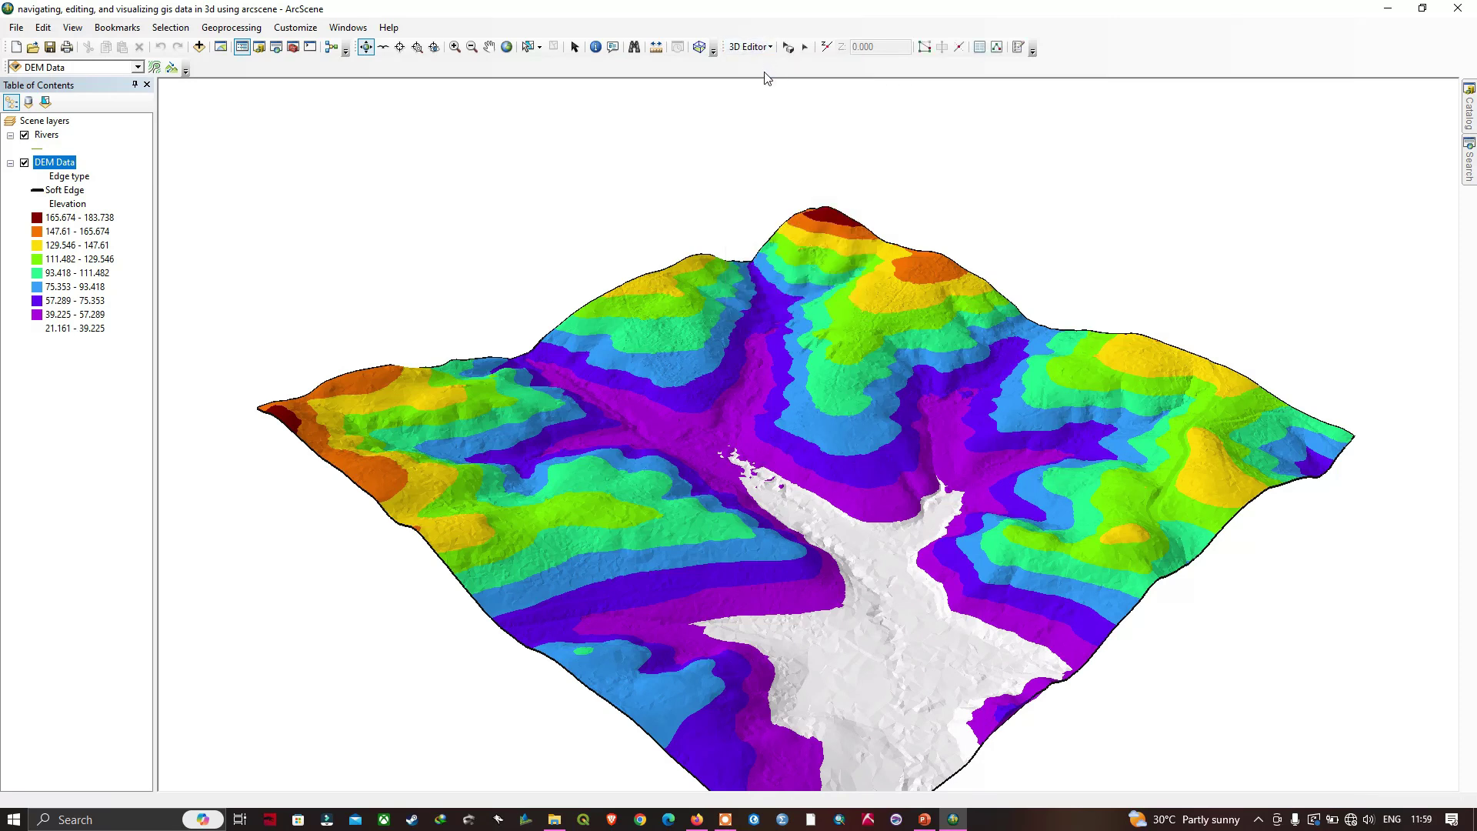
Step: Zoom to the Rivers layer and try to edit vertices without a selected feature
right_click(49, 136)
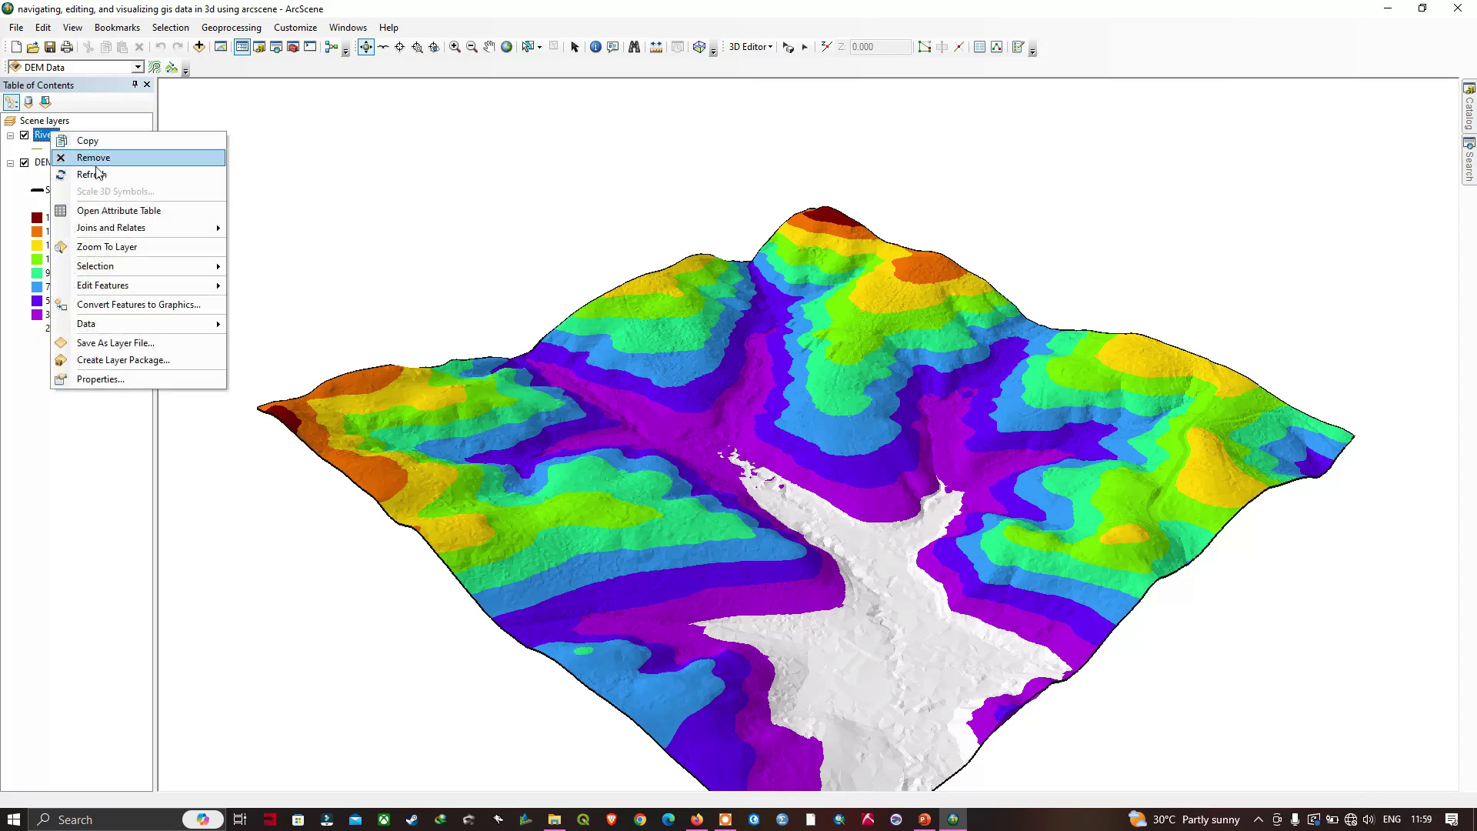
left_click(106, 246)
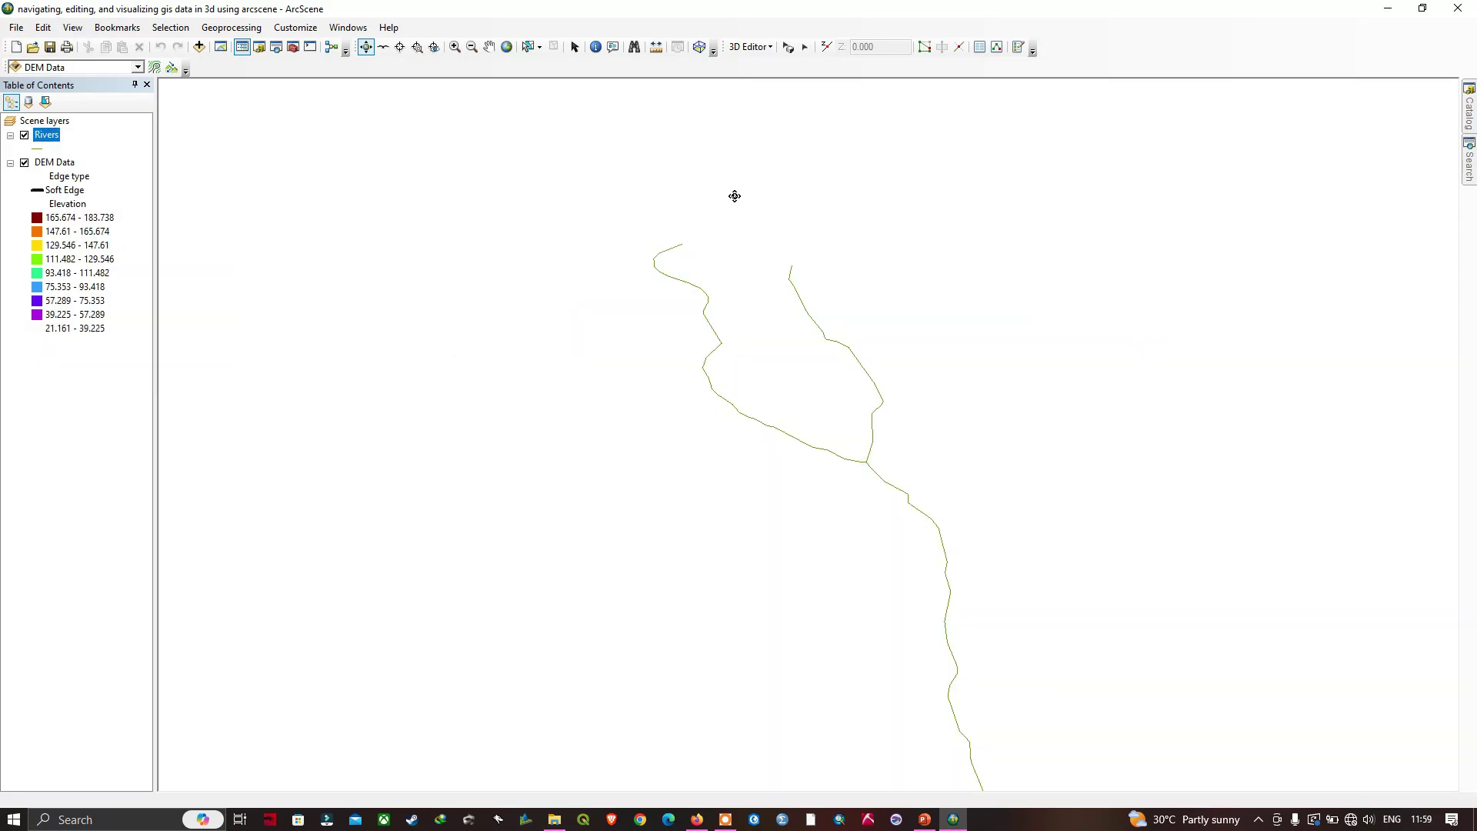
left_click(924, 48)
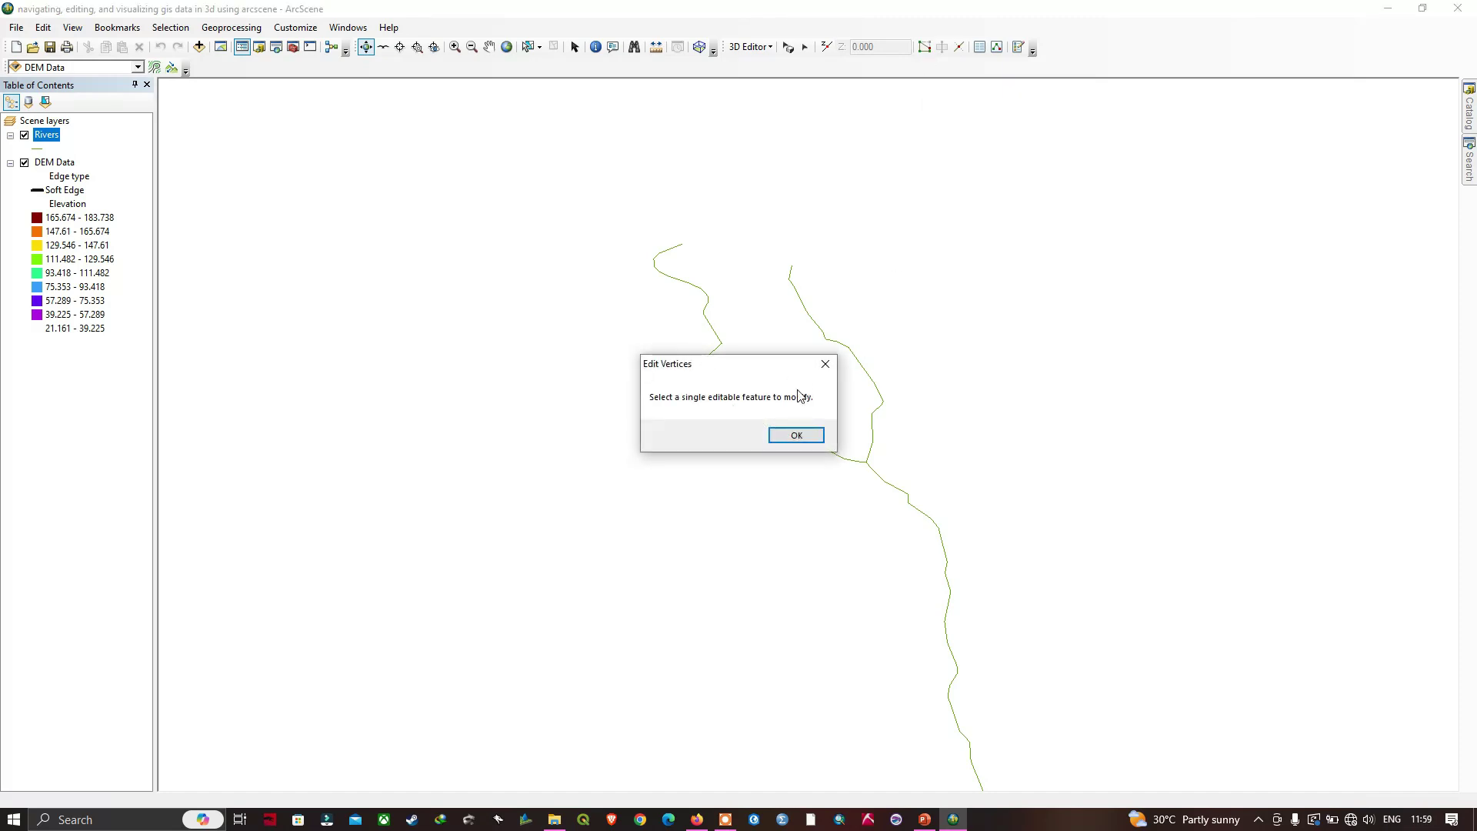
left_click(812, 439)
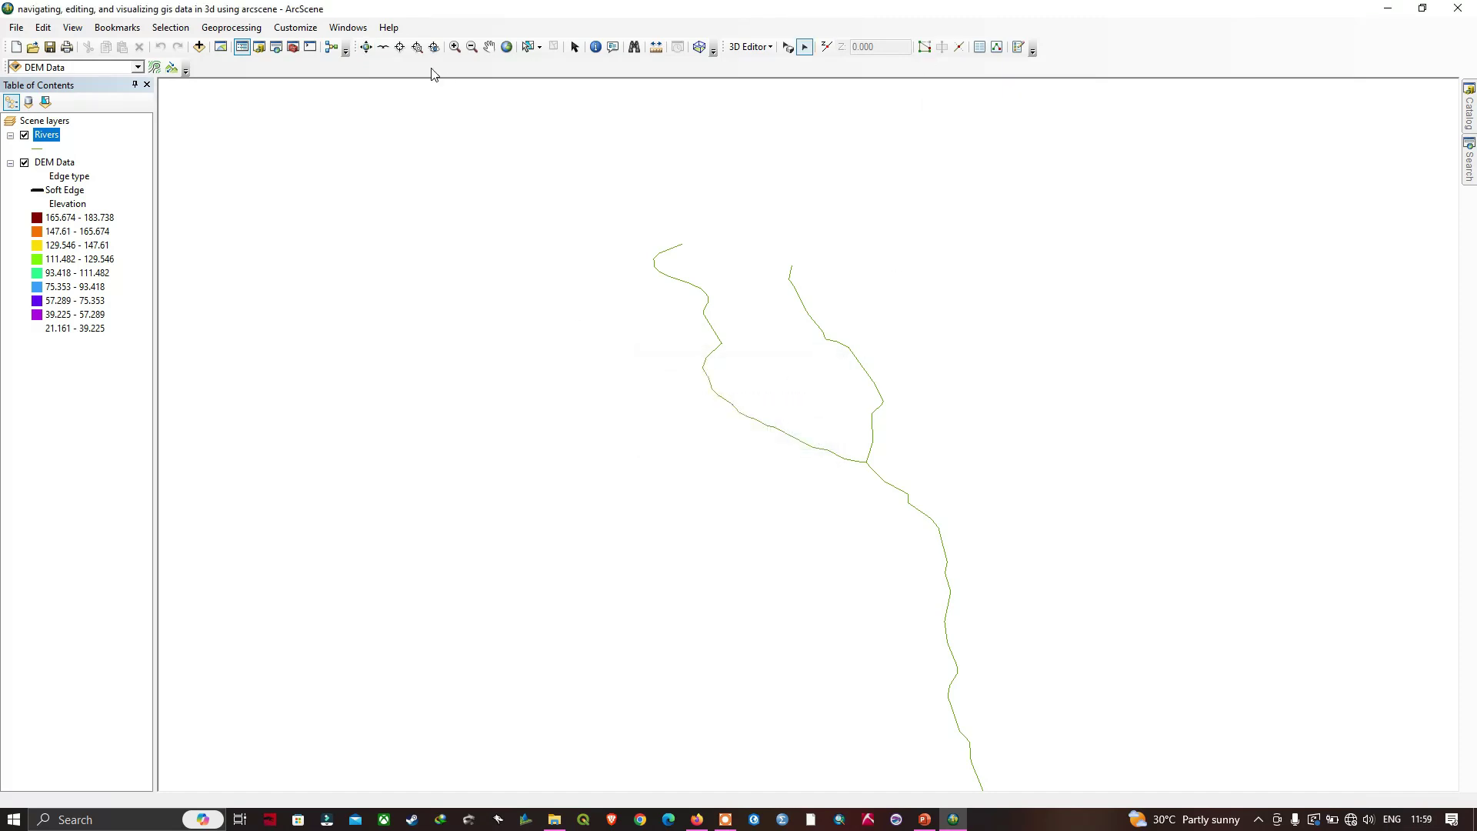
Step: Select the shorter river branch that joins the main river and display its vertices for editing
left_click(527, 47)
left_click_drag(730, 250, 938, 435)
left_click(870, 460)
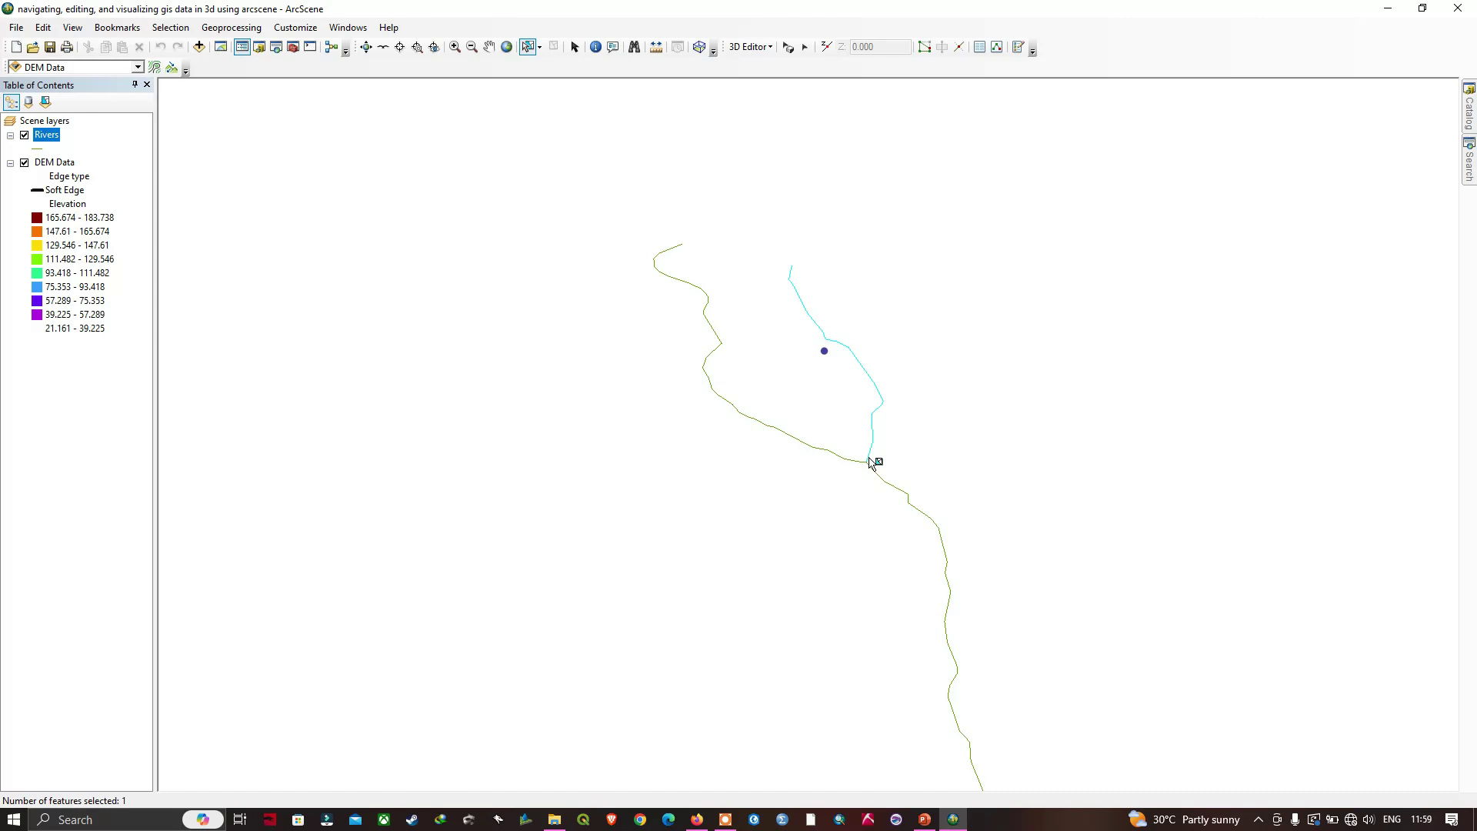
left_click(836, 346)
left_click(925, 49)
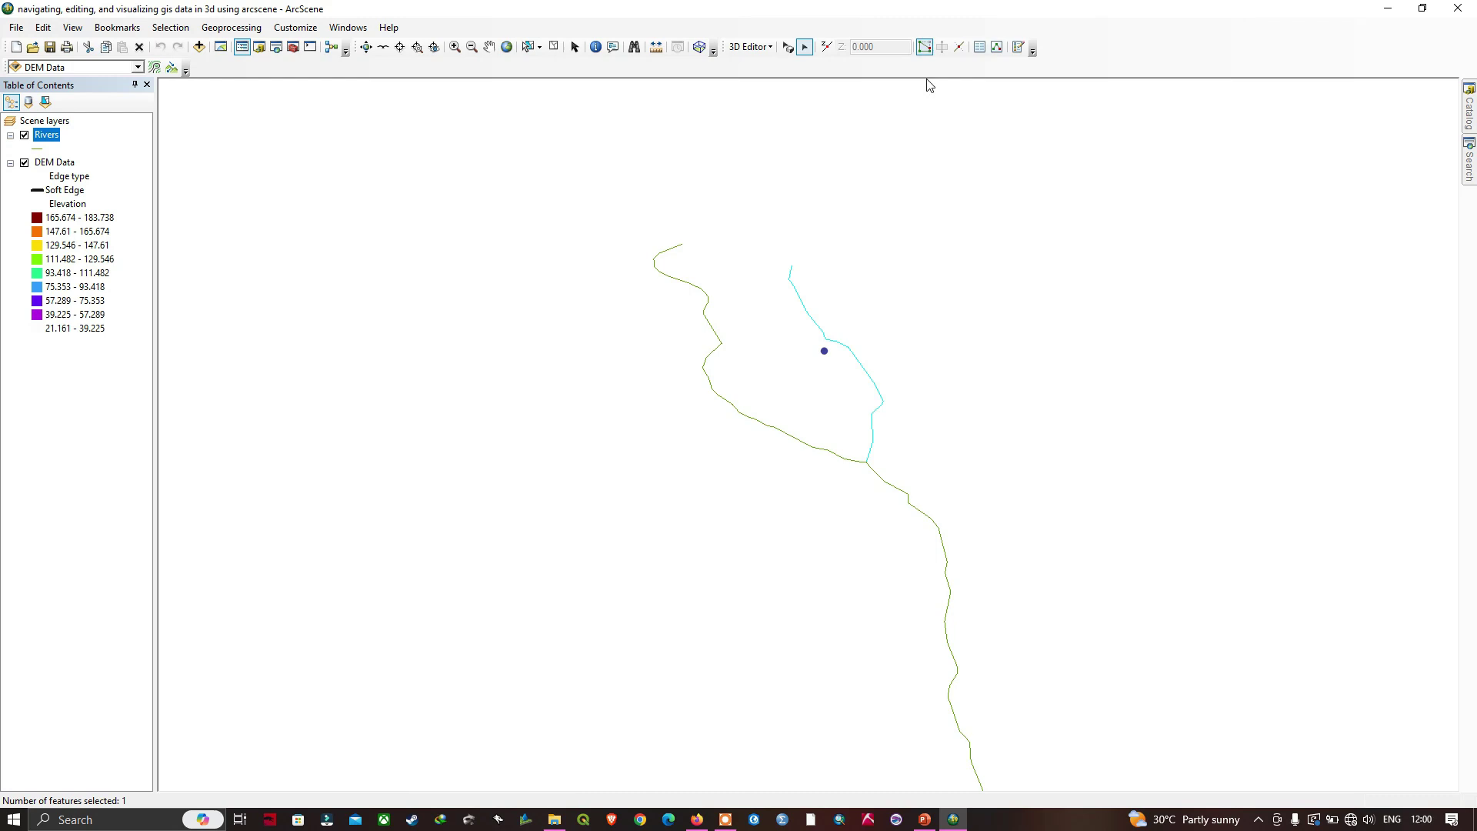
double_click(858, 373)
scroll(931, 296, "up", 3)
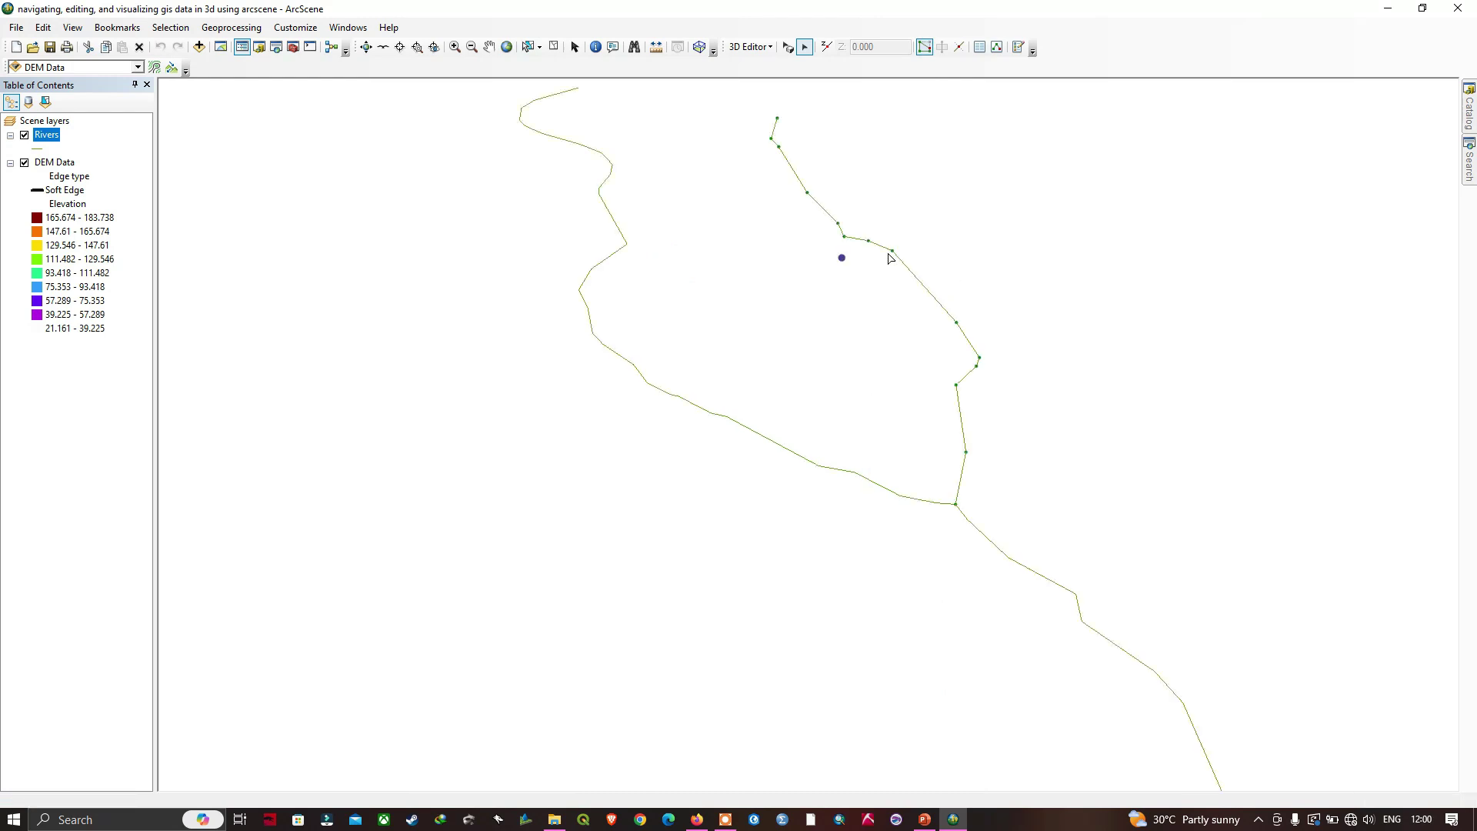
Step: Move the branch's mid-course bend vertex slightly outward, extend its upper end vertex upstream, and stop editing
mouse_move(892, 256)
left_mouse_down()
mouse_move(892, 268)
mouse_move(992, 251)
mouse_move(902, 254)
left_mouse_up()
left_click_drag(776, 119, 779, 91)
left_click(761, 48)
left_click(776, 81)
left_click(754, 47)
left_click(771, 81)
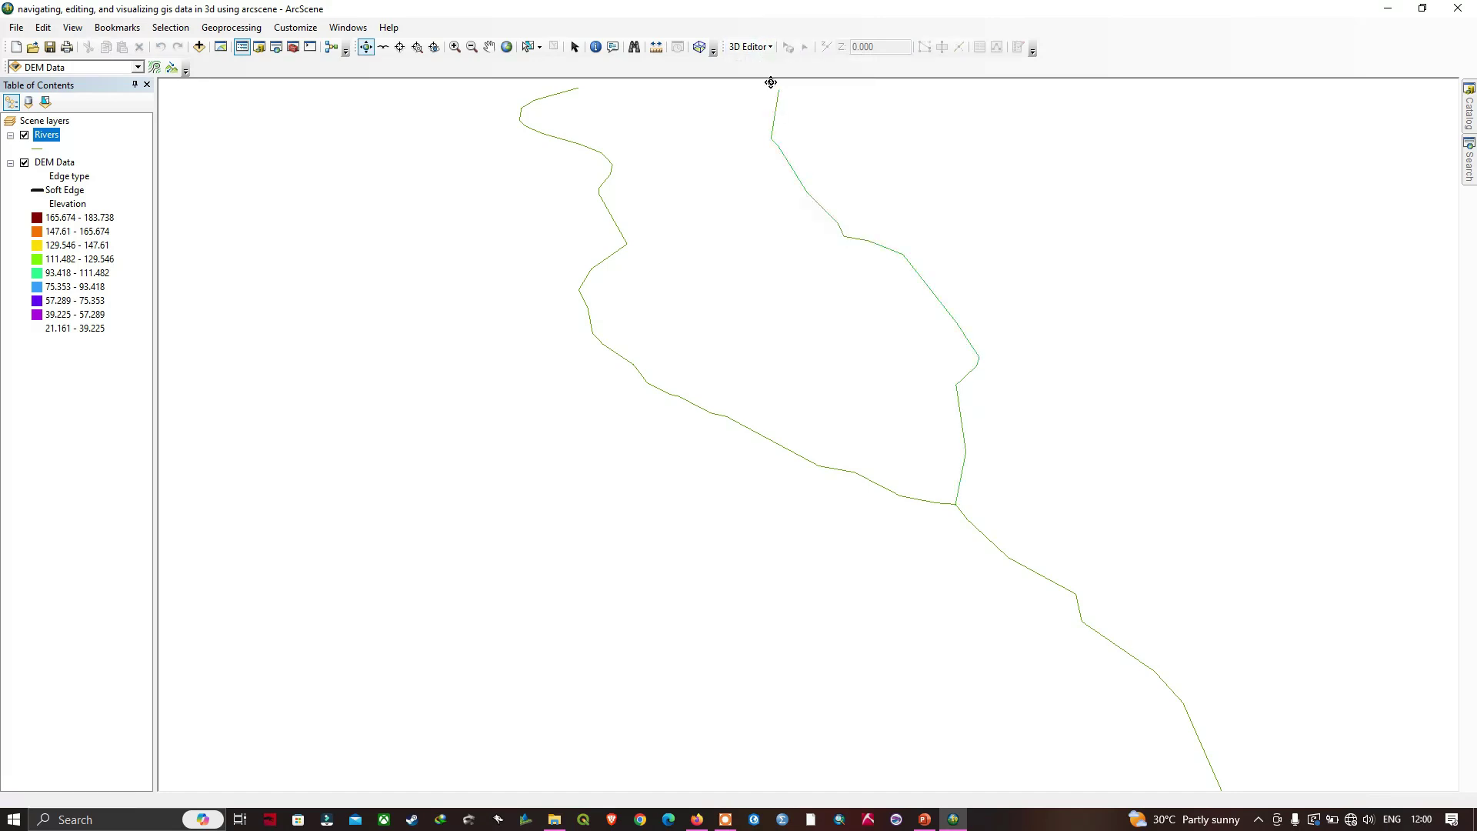
Step: Zoom back to the full DEM Data layer and orbit the terrain slightly
right_click(53, 162)
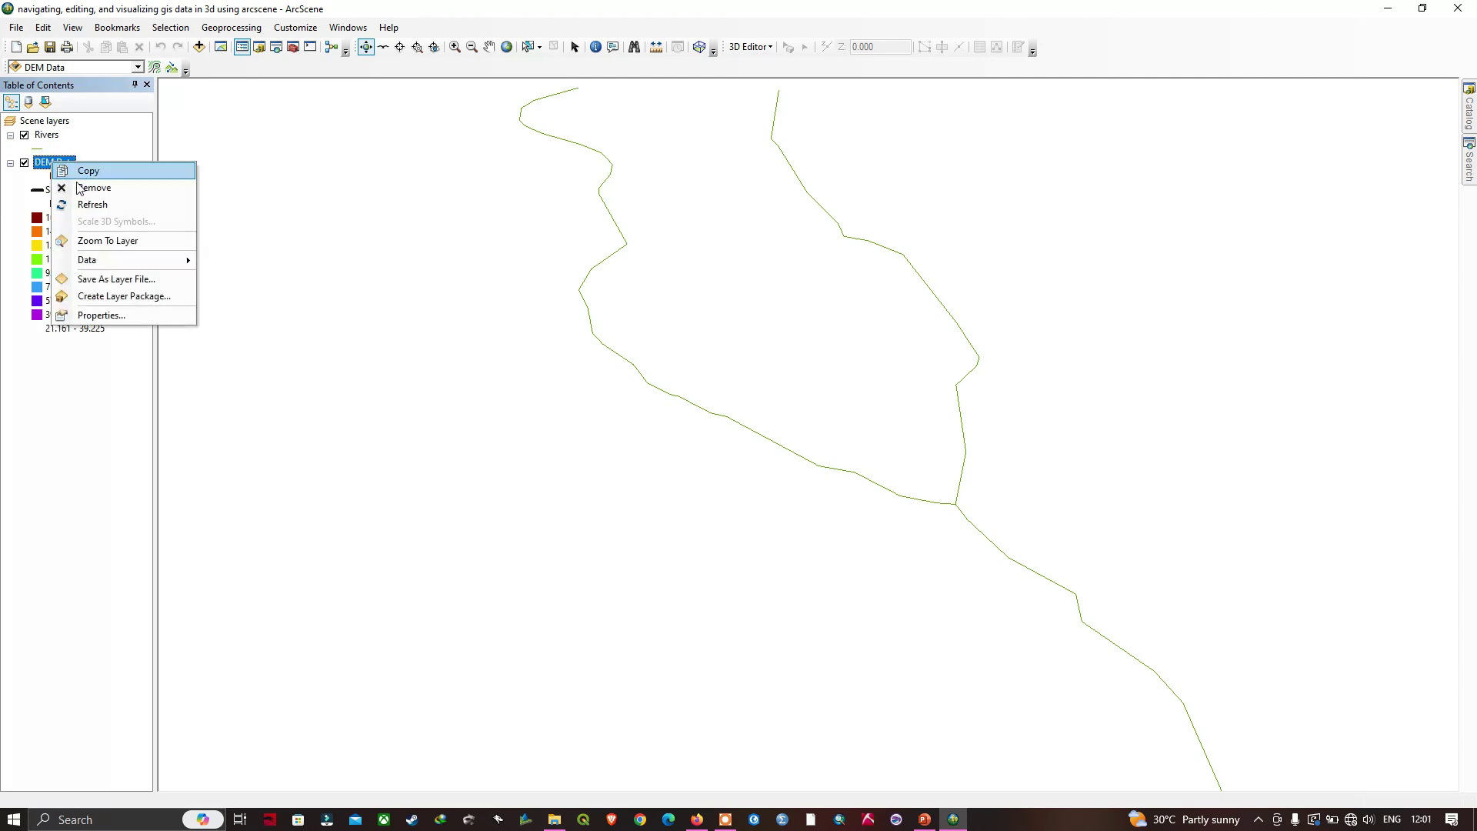
left_click(99, 242)
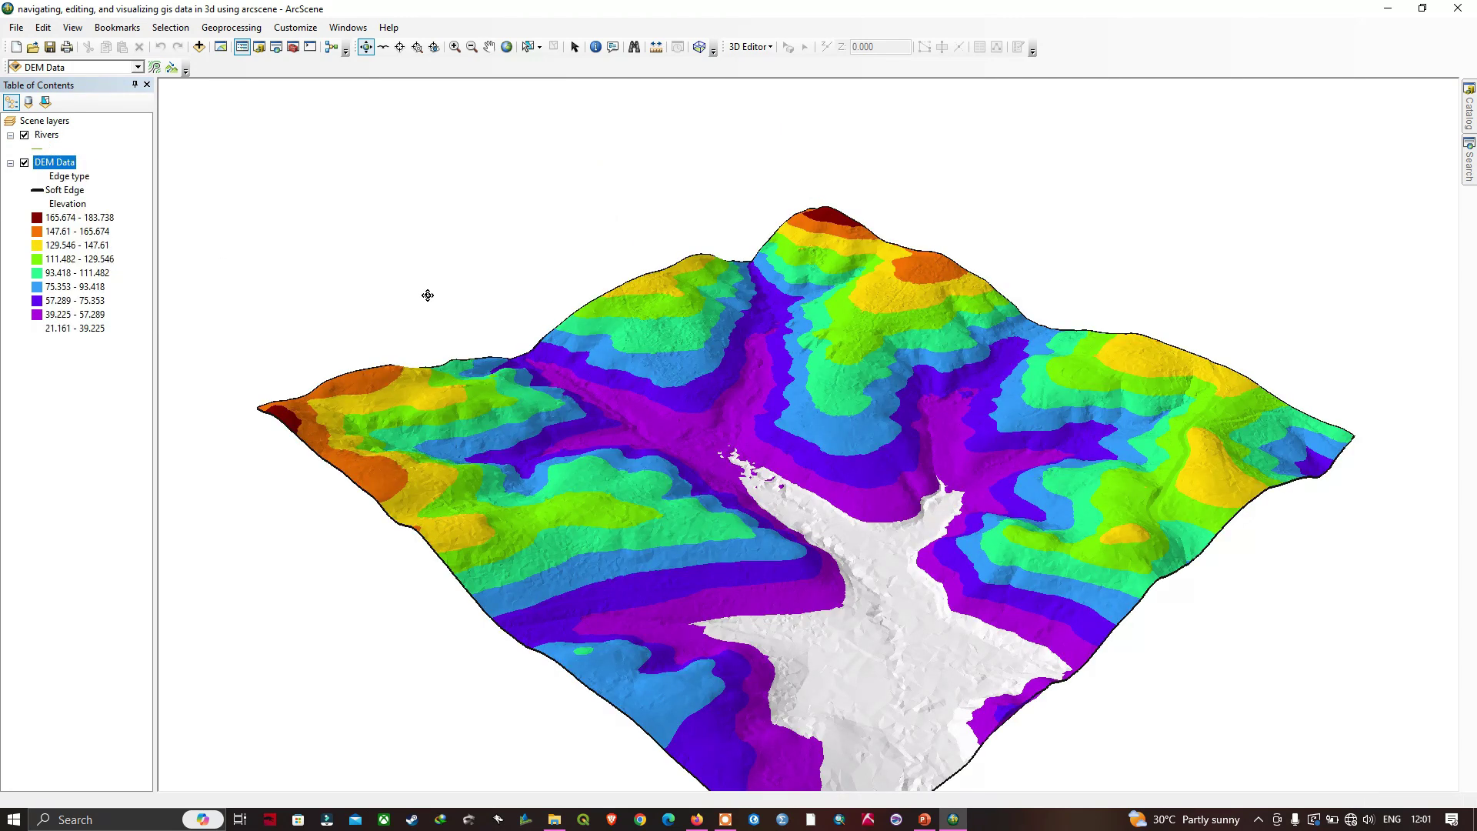
left_click_drag(699, 339, 608, 320)
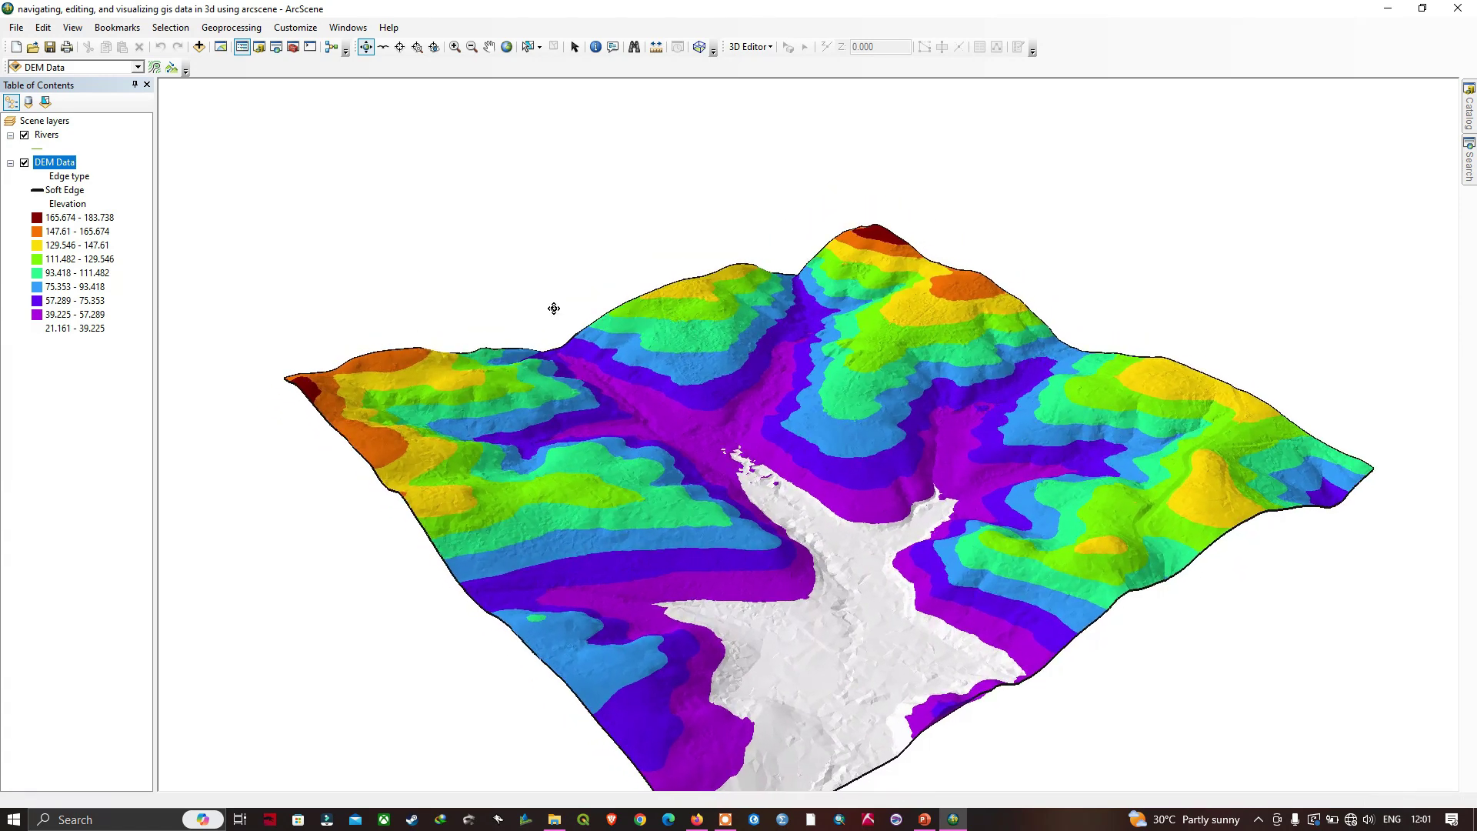
Step: Export the scene in 3D as a VRML (*.wrl) file into the Map folder
left_click(16, 29)
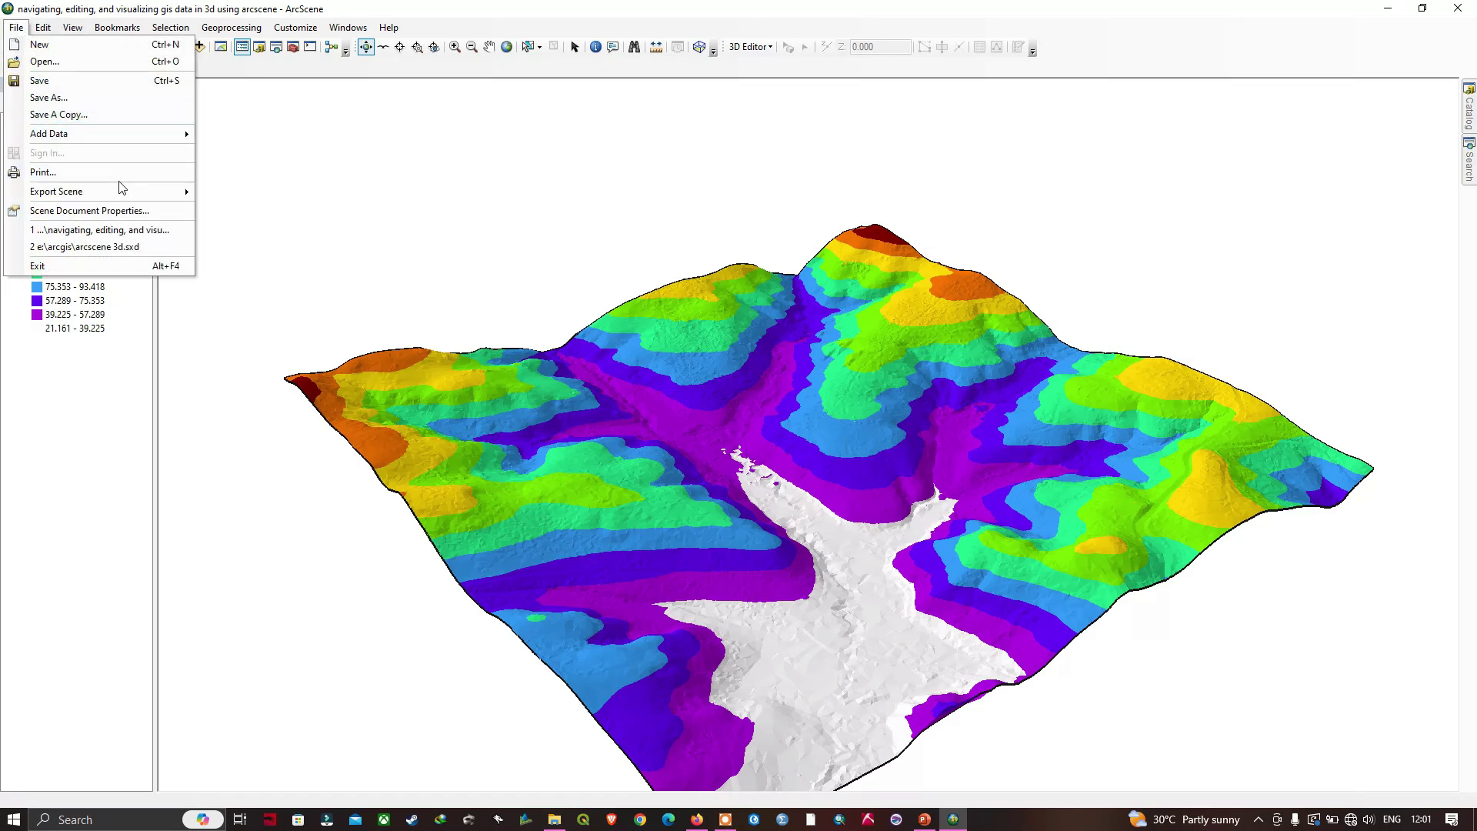
mouse_move(125, 197)
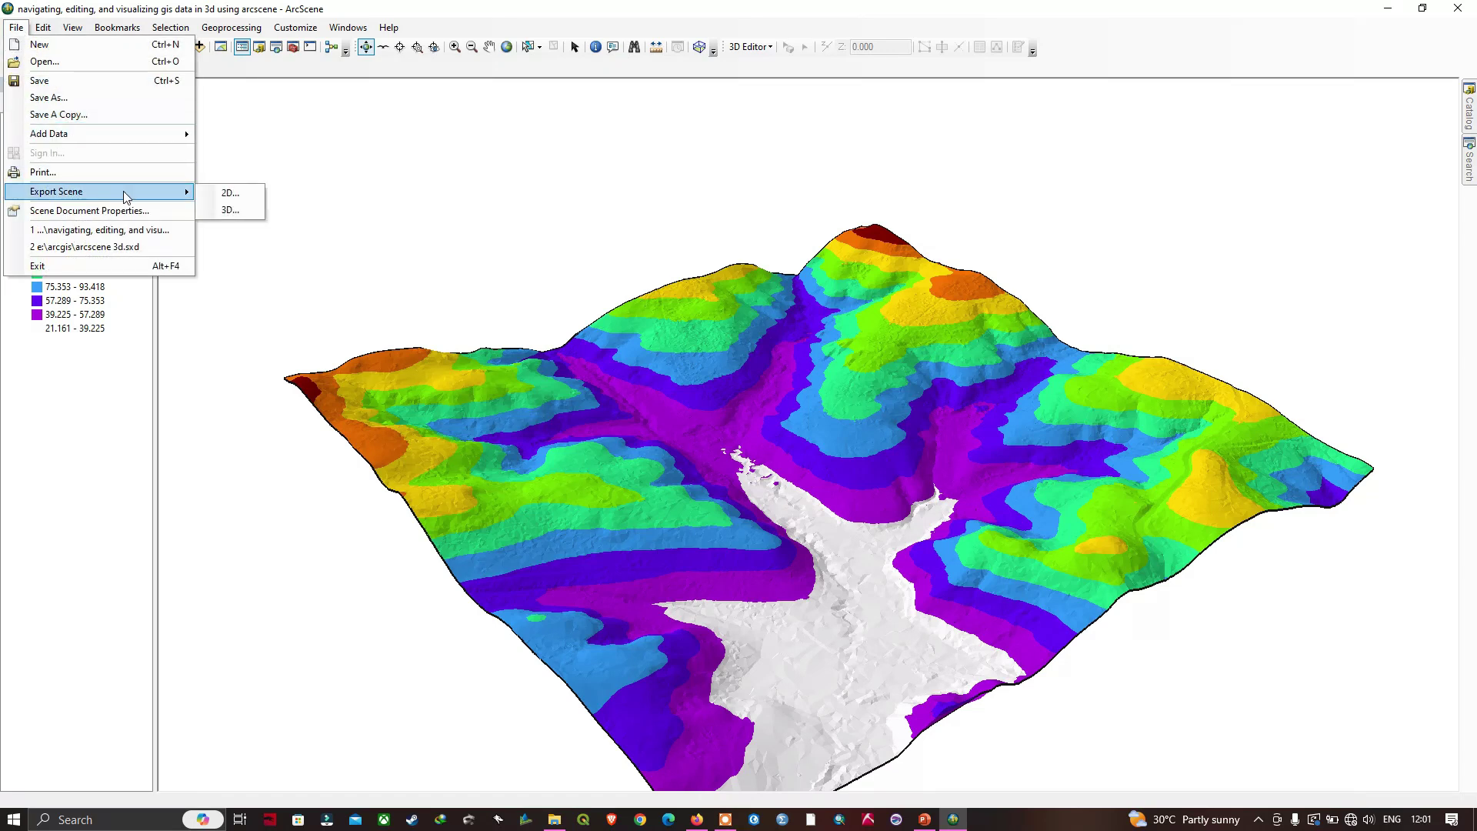
left_click(246, 211)
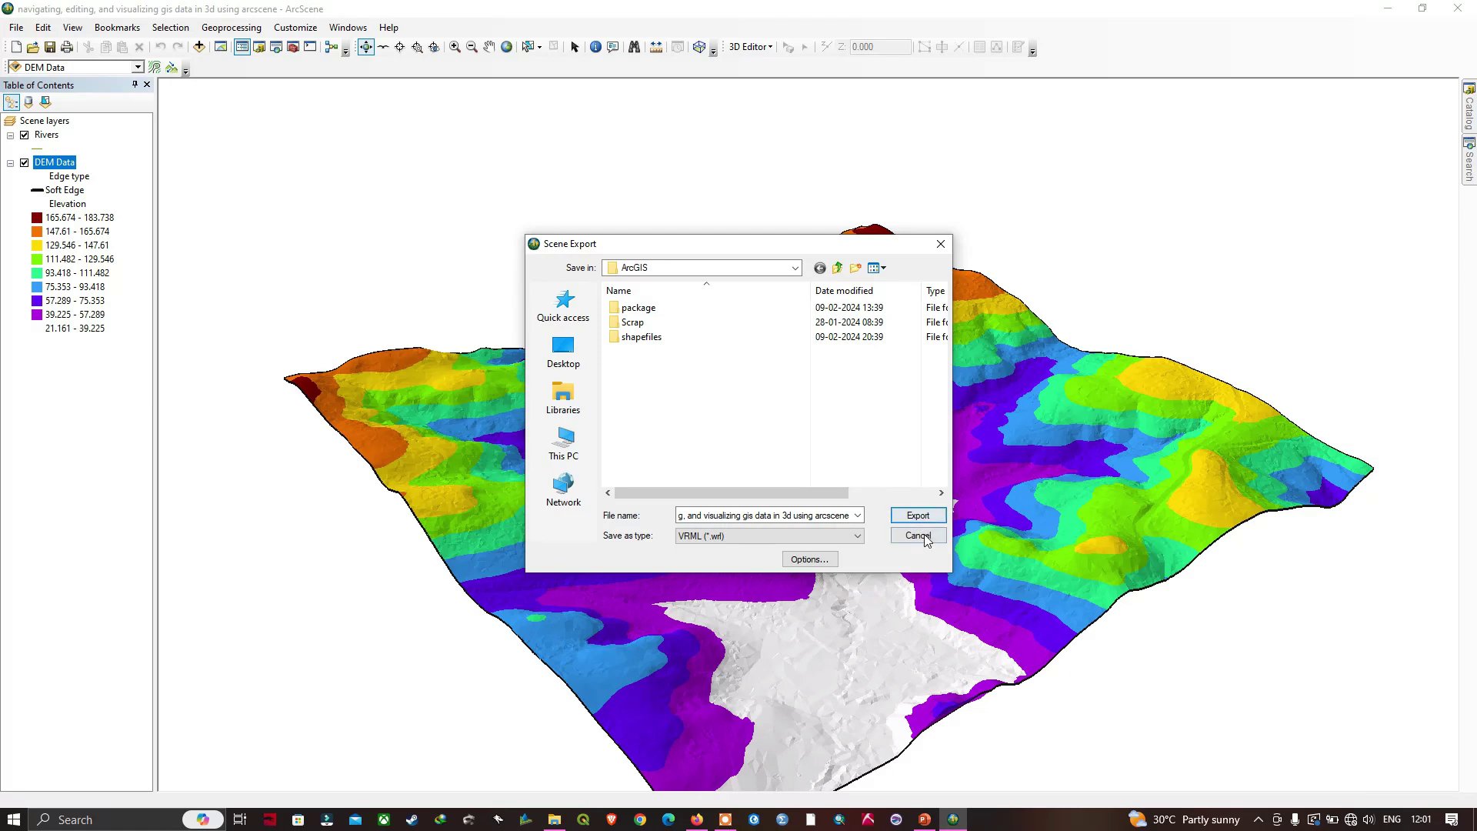
double_click(631, 308)
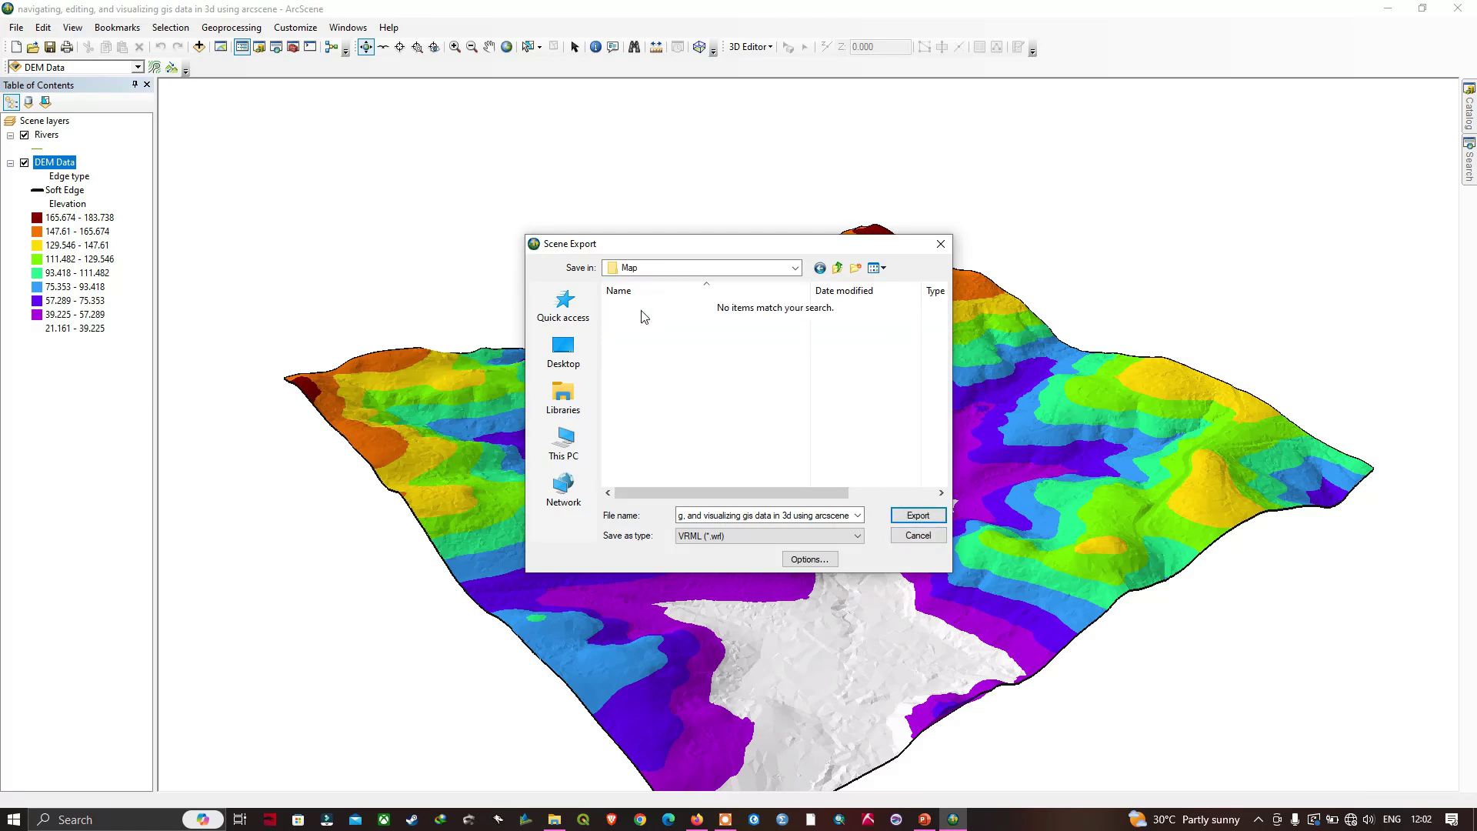
left_click(919, 516)
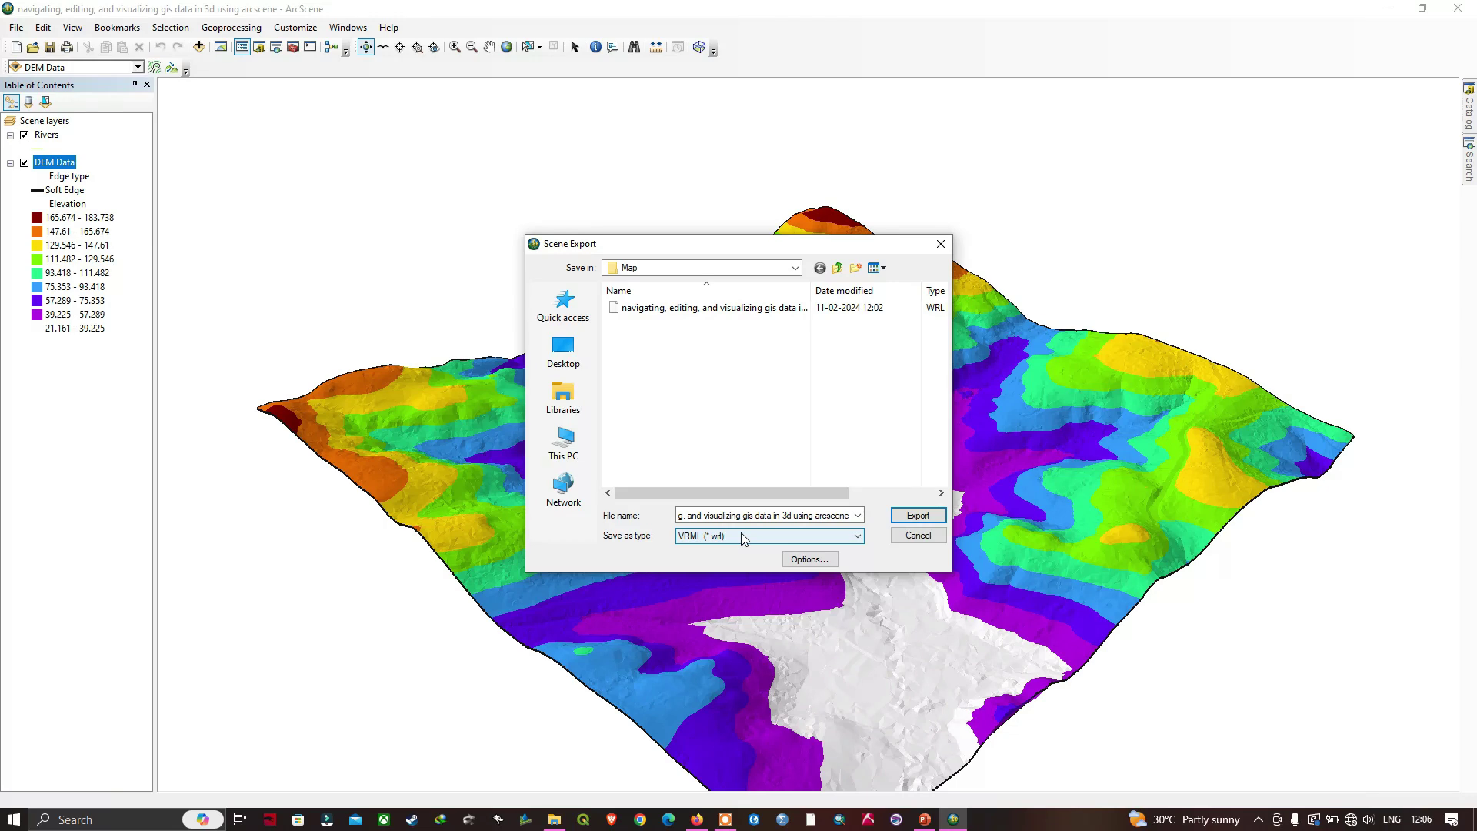
left_click(922, 535)
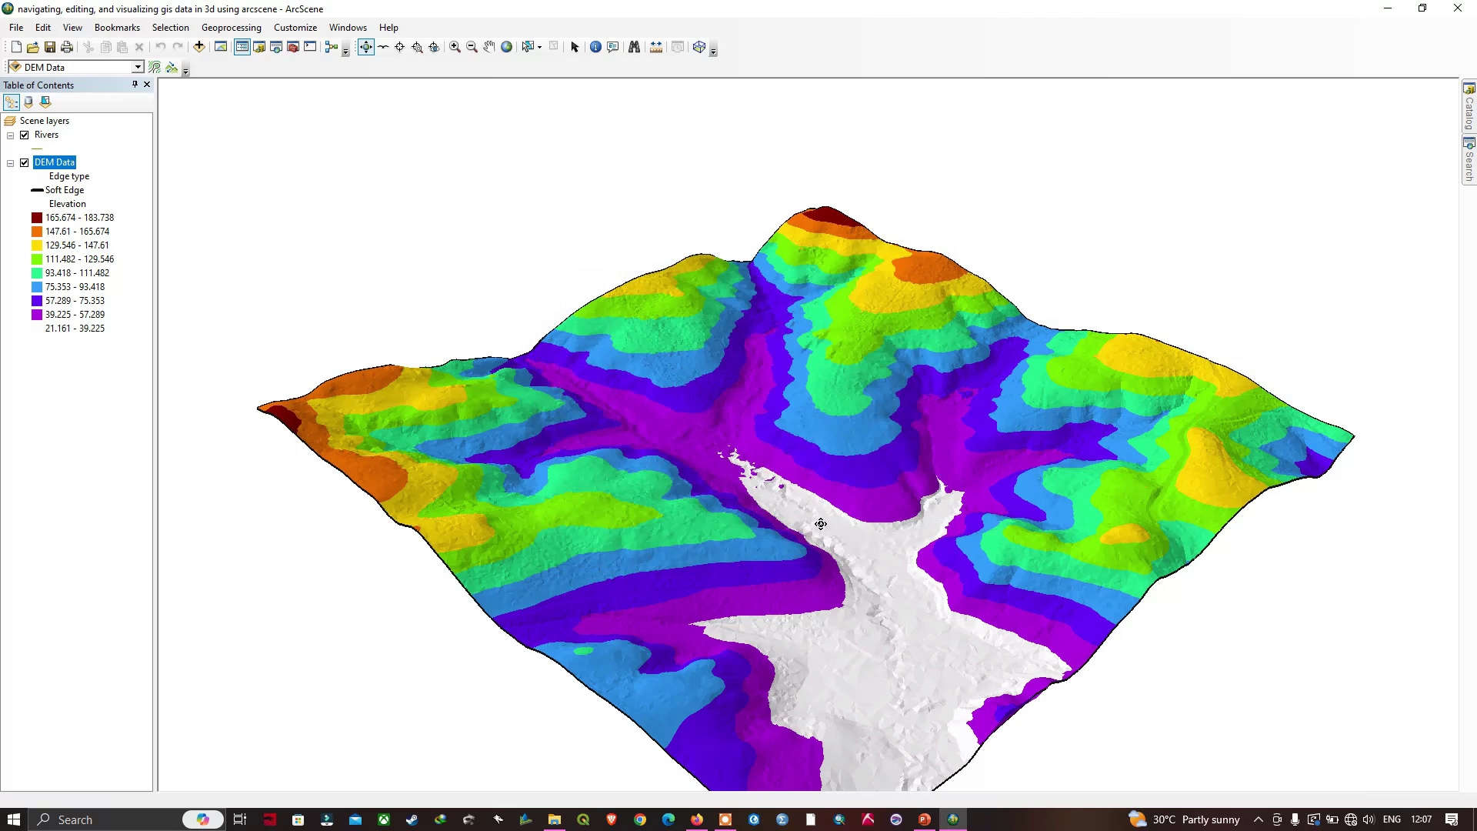
Step: Add secondary viewers to the scene, arrange them beside the terrain, and orbit the main view to a different angle
left_click(356, 30)
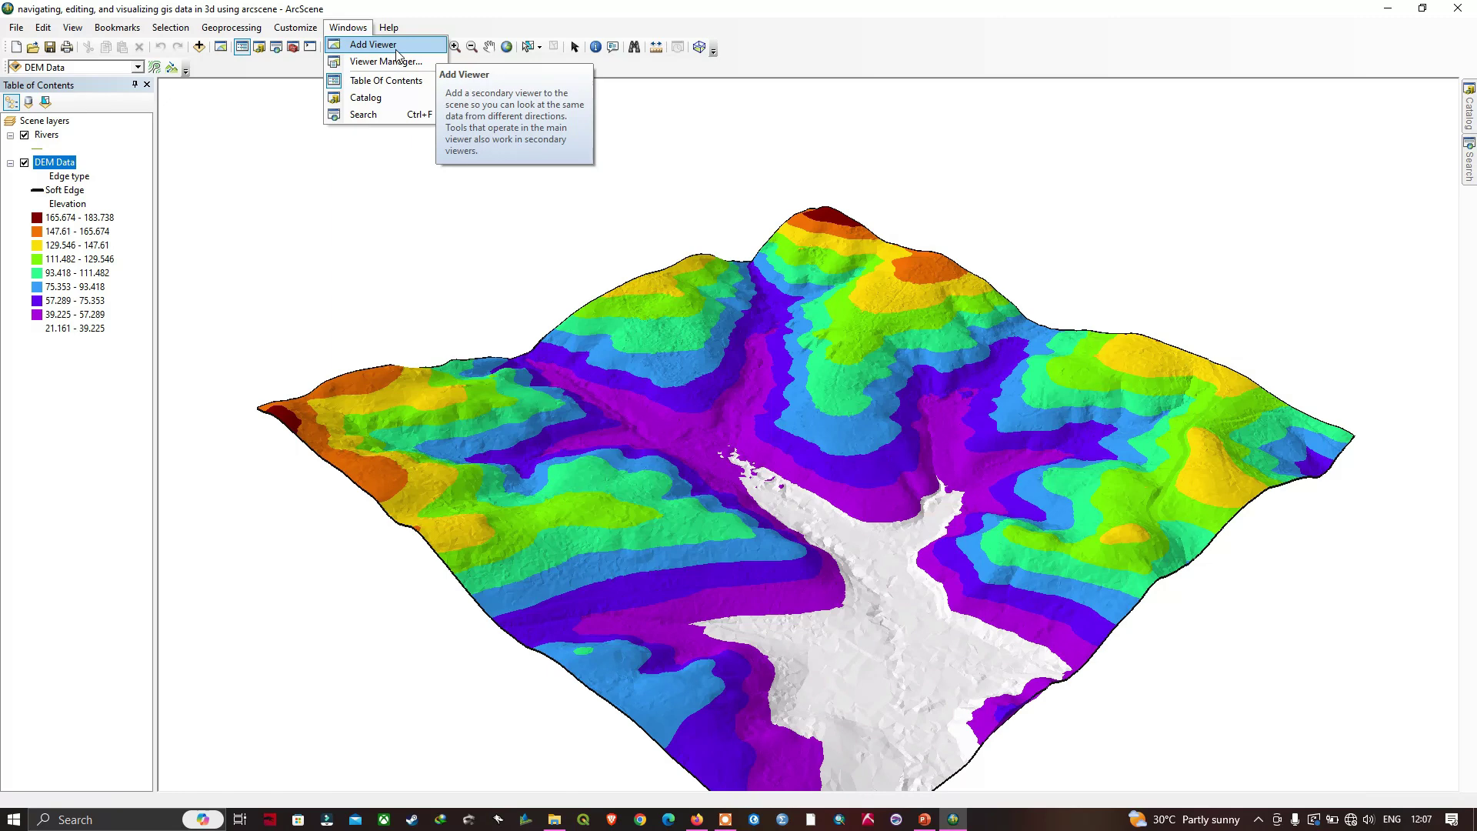
left_click(378, 47)
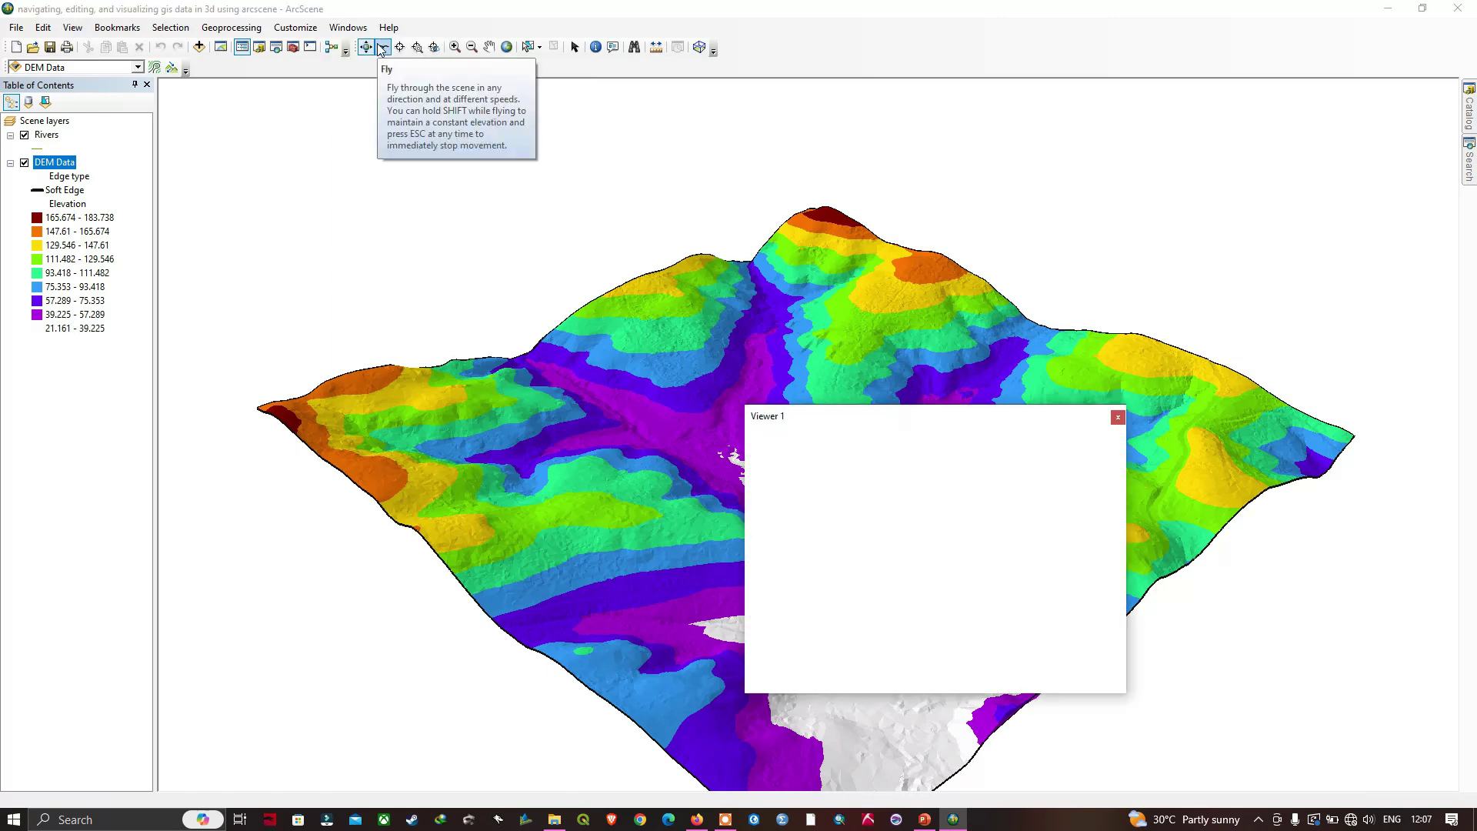
left_click_drag(956, 414, 1212, 298)
left_click_drag(1181, 417, 1140, 416)
left_click_drag(915, 392, 756, 409)
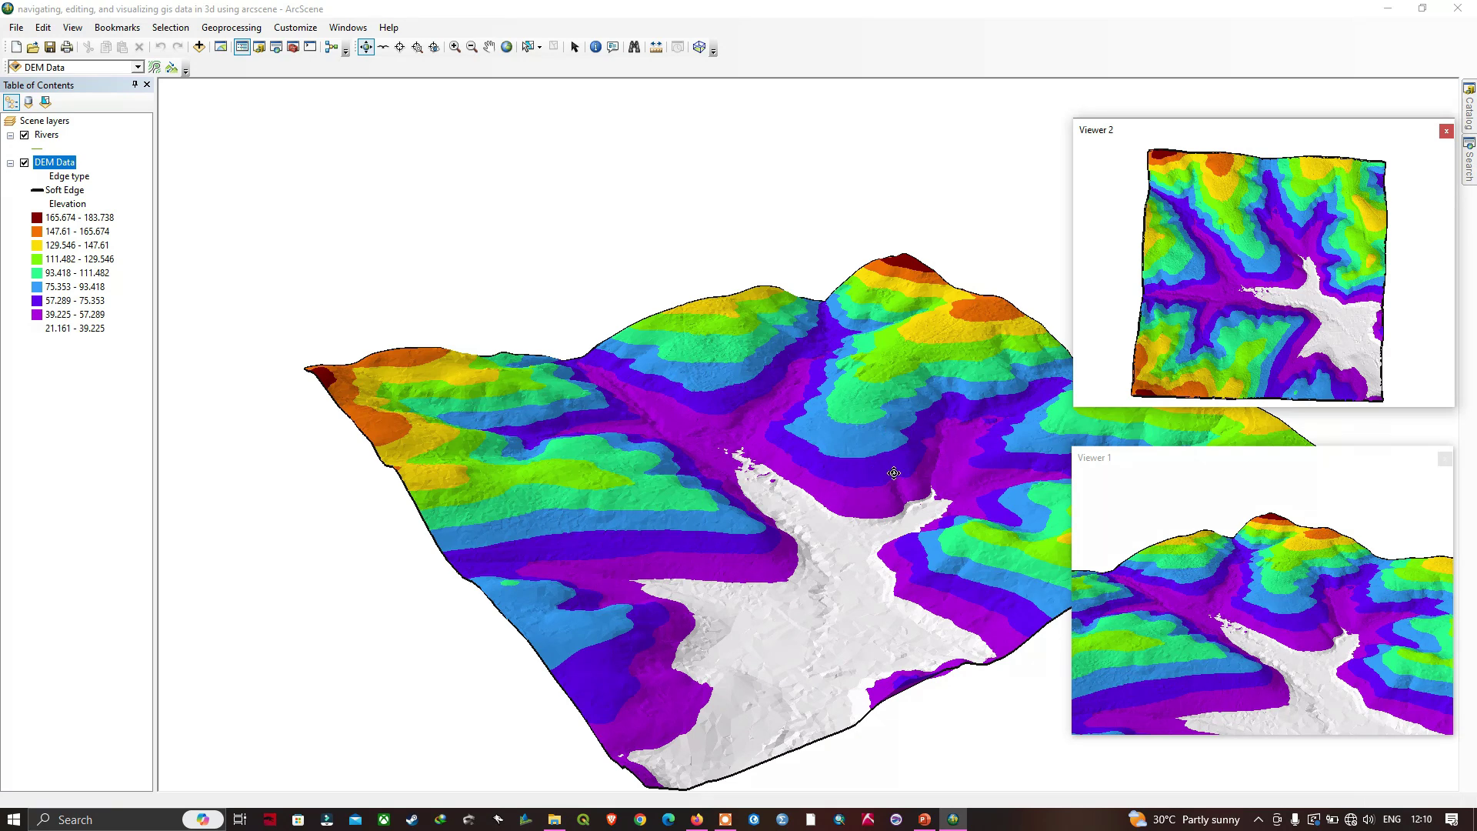
Step: Review the general, source and display properties of the DEM Data layer, including its transparency setting
right_click(57, 168)
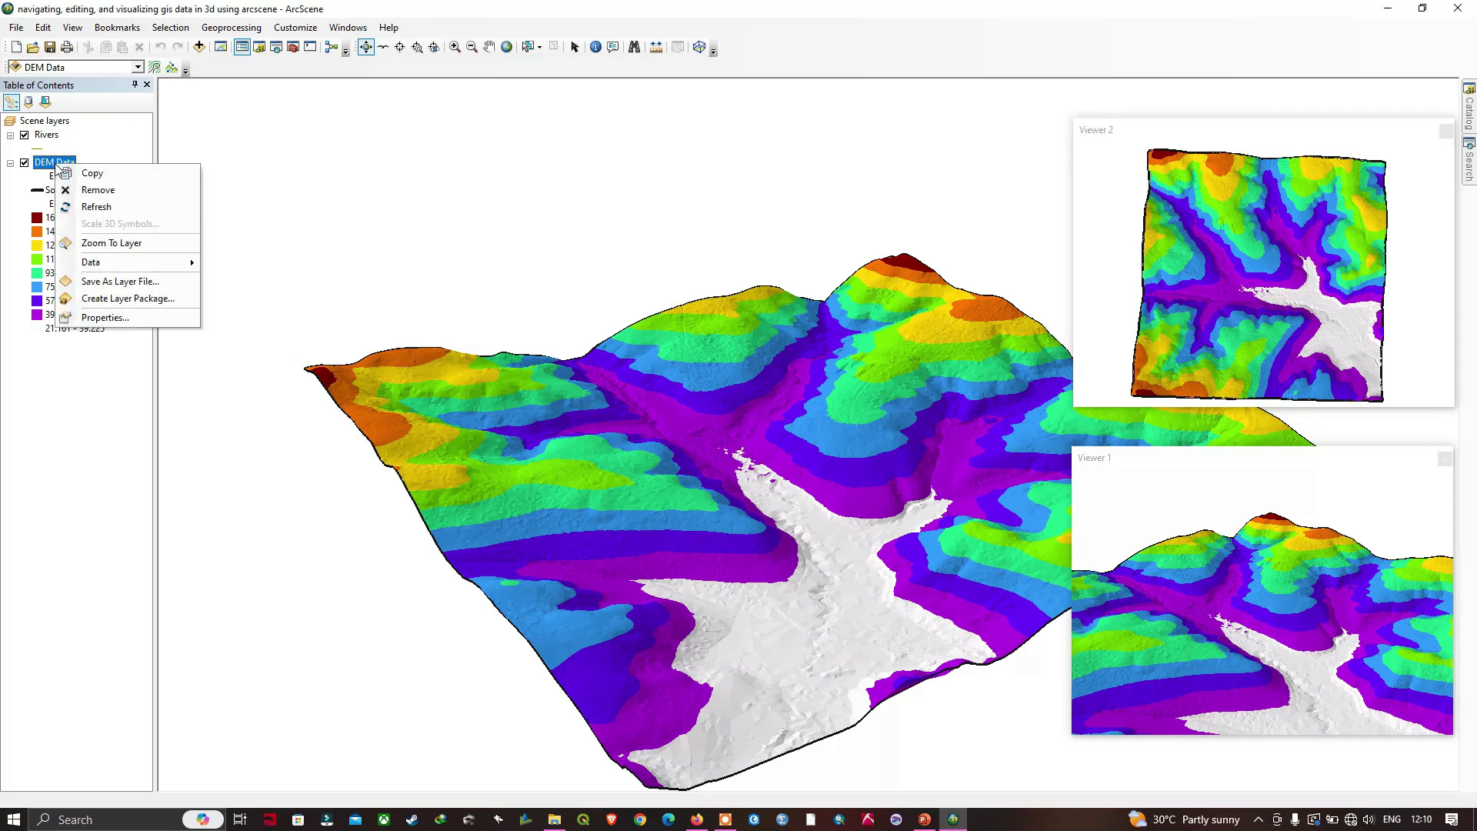
left_click(116, 318)
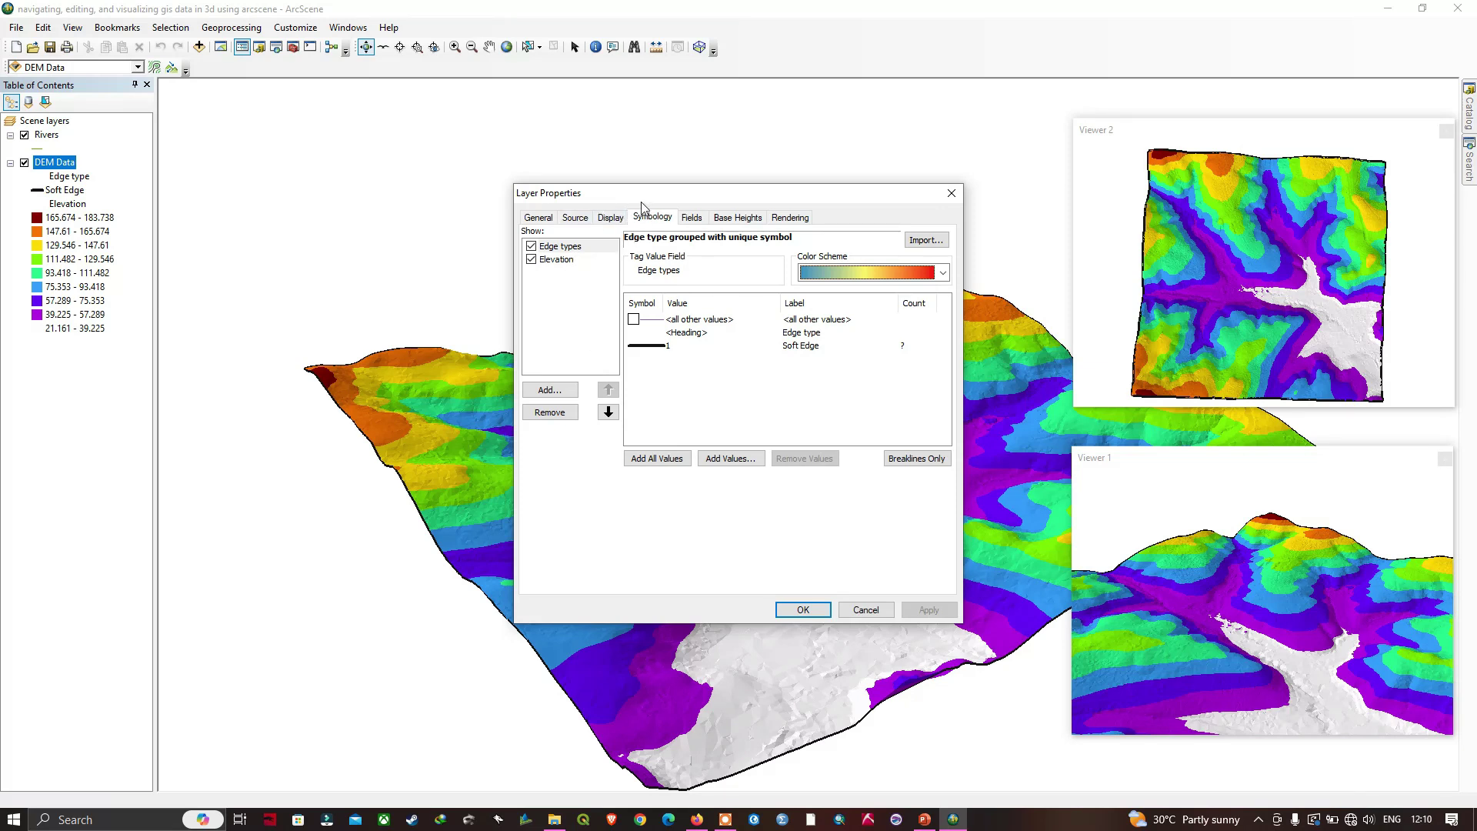
left_click(540, 219)
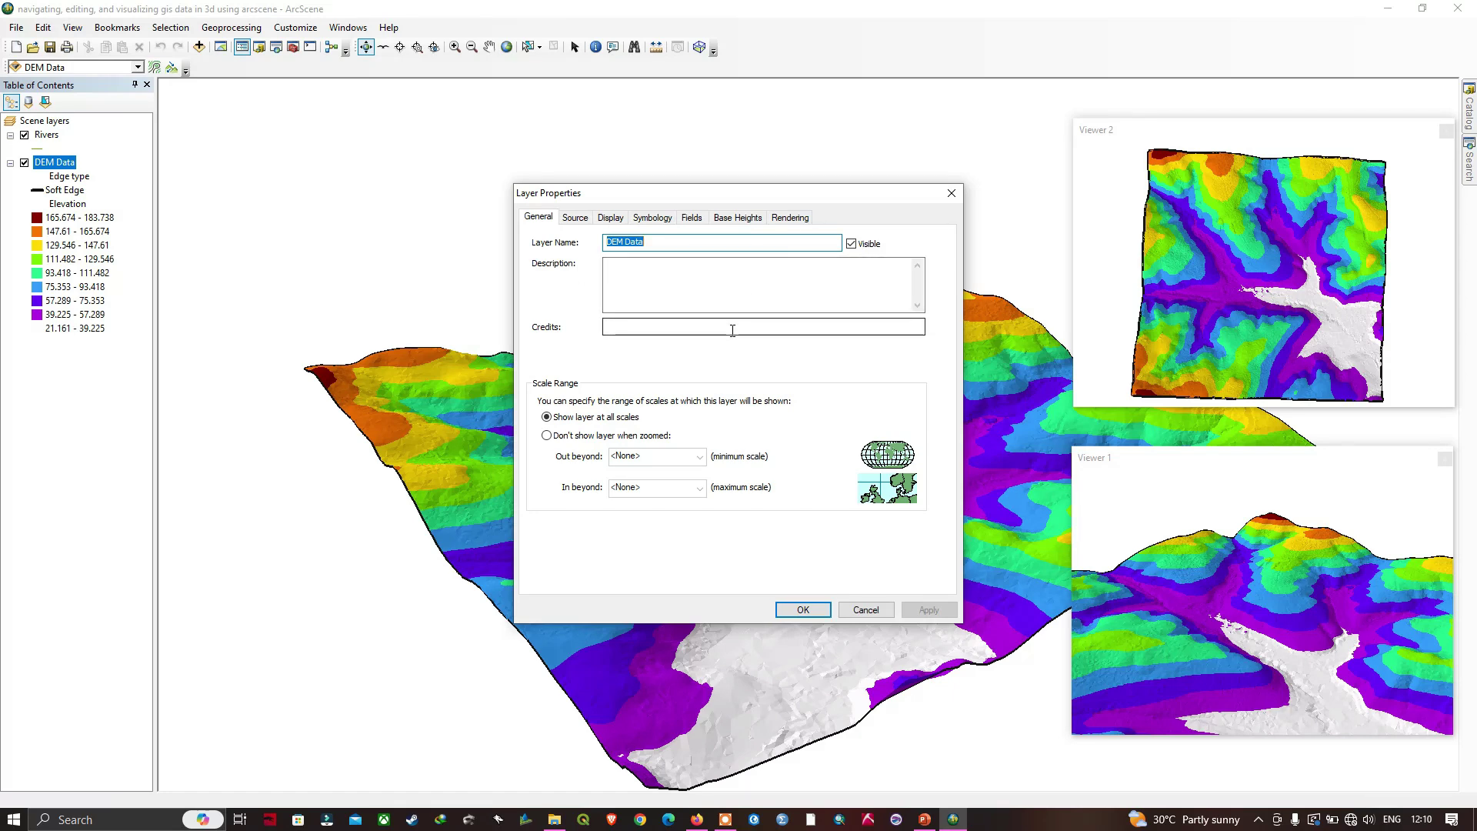
left_click(575, 218)
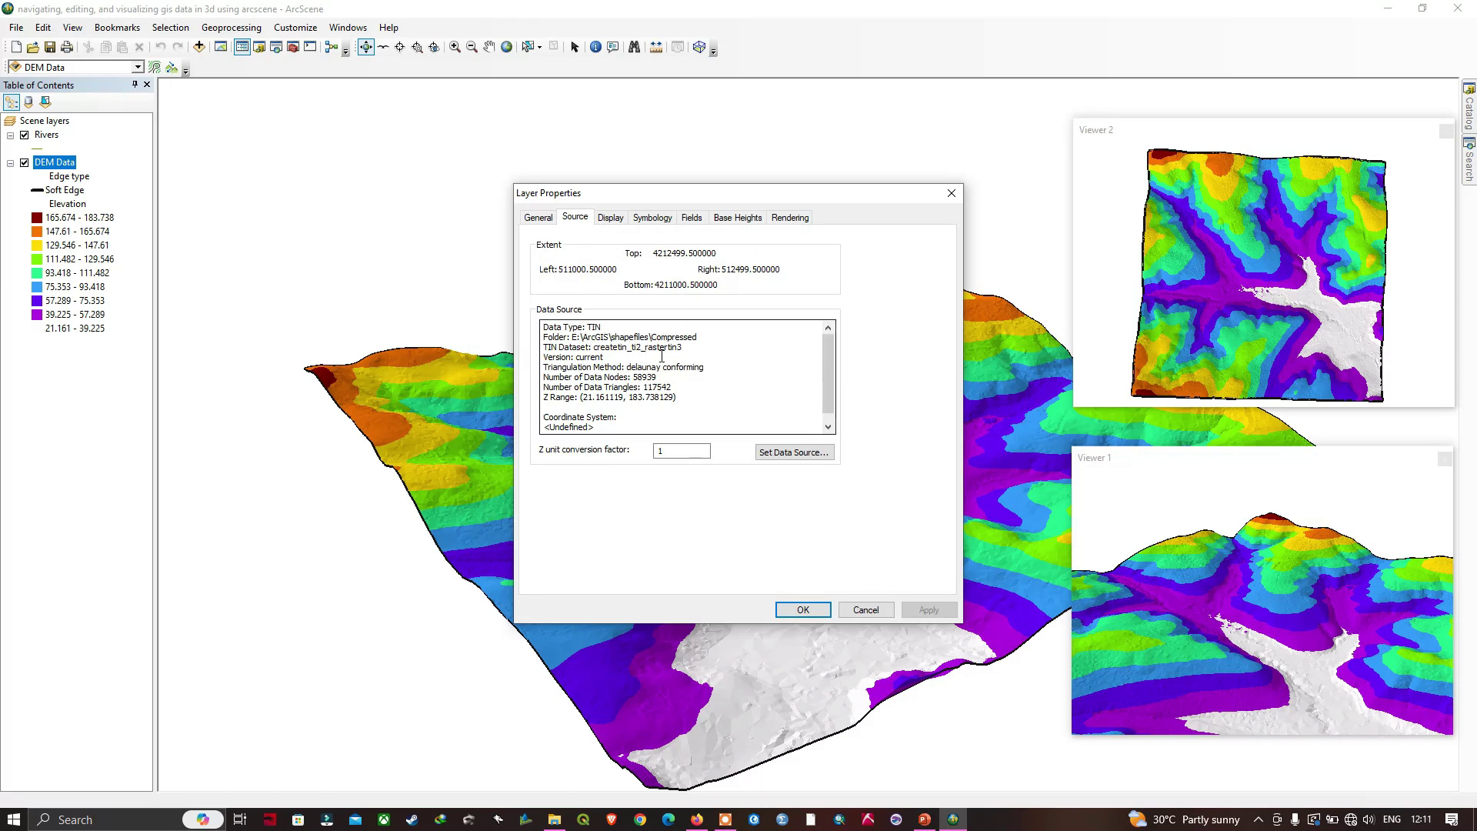
left_click(610, 219)
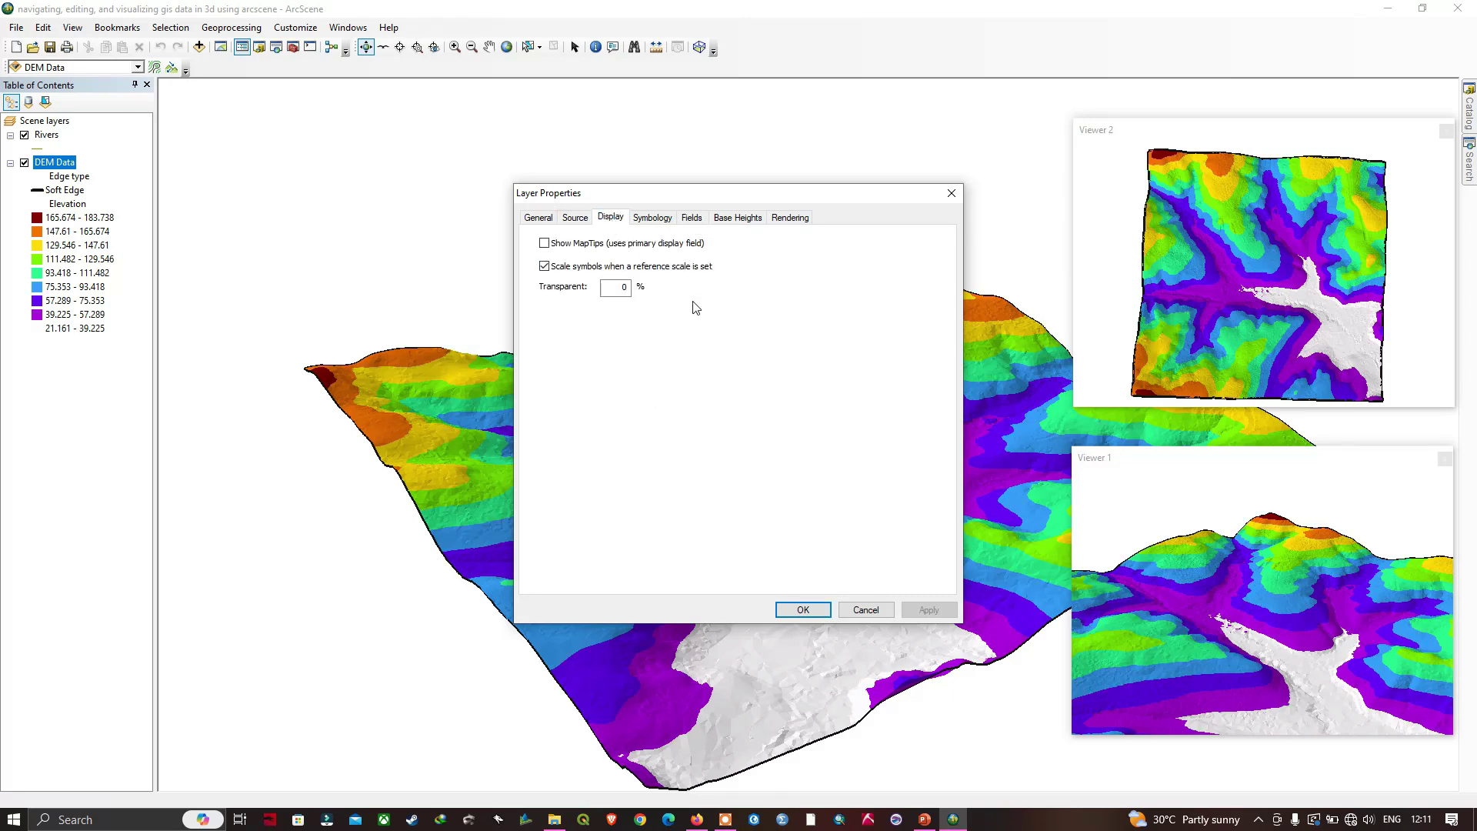
double_click(620, 286)
key("BackSpace")
Step: Change the Soft Edge line symbol of the DEM Data layer to red and apply it
left_click(652, 219)
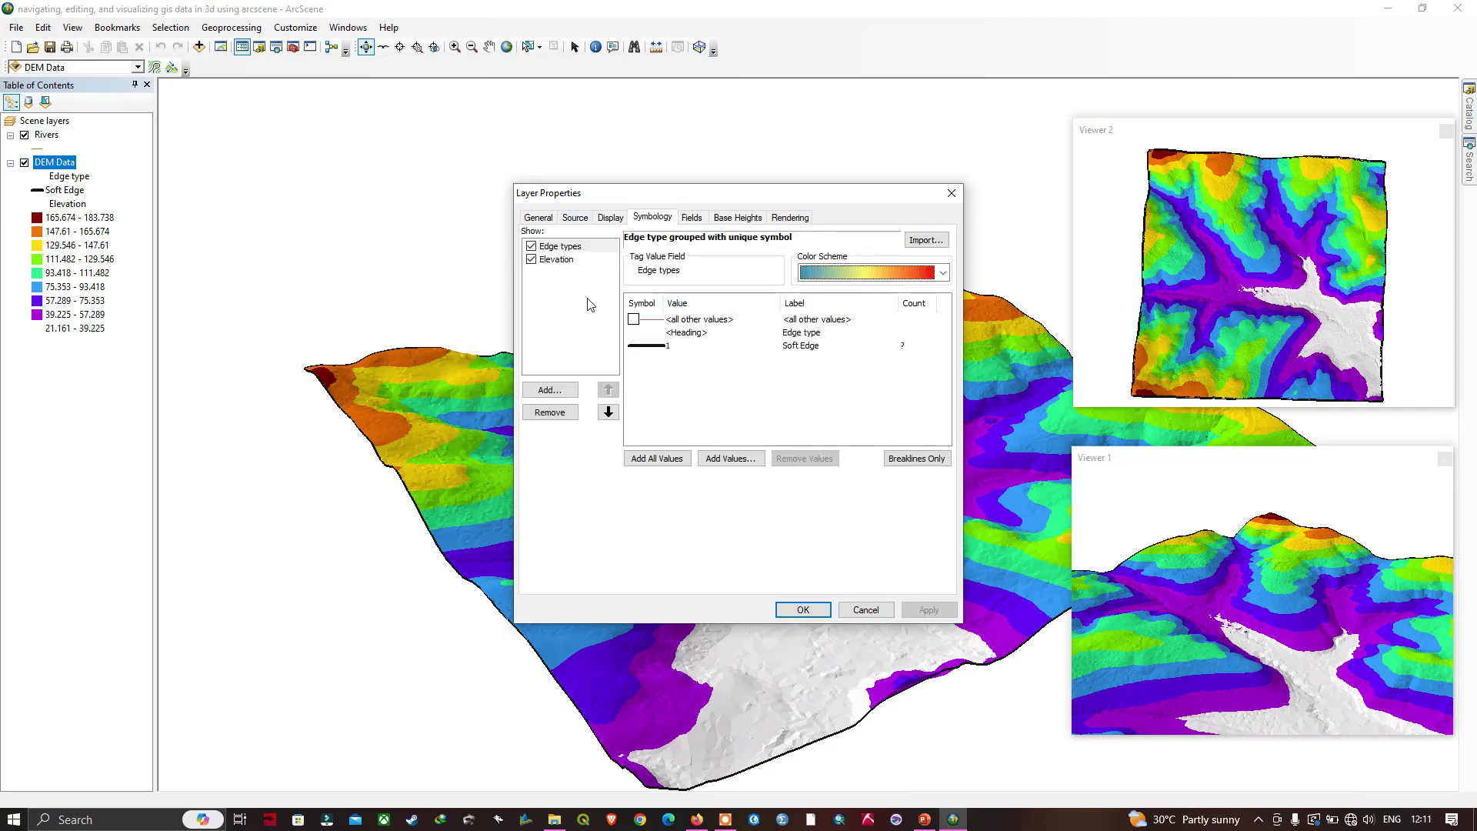
left_click_drag(763, 194, 308, 198)
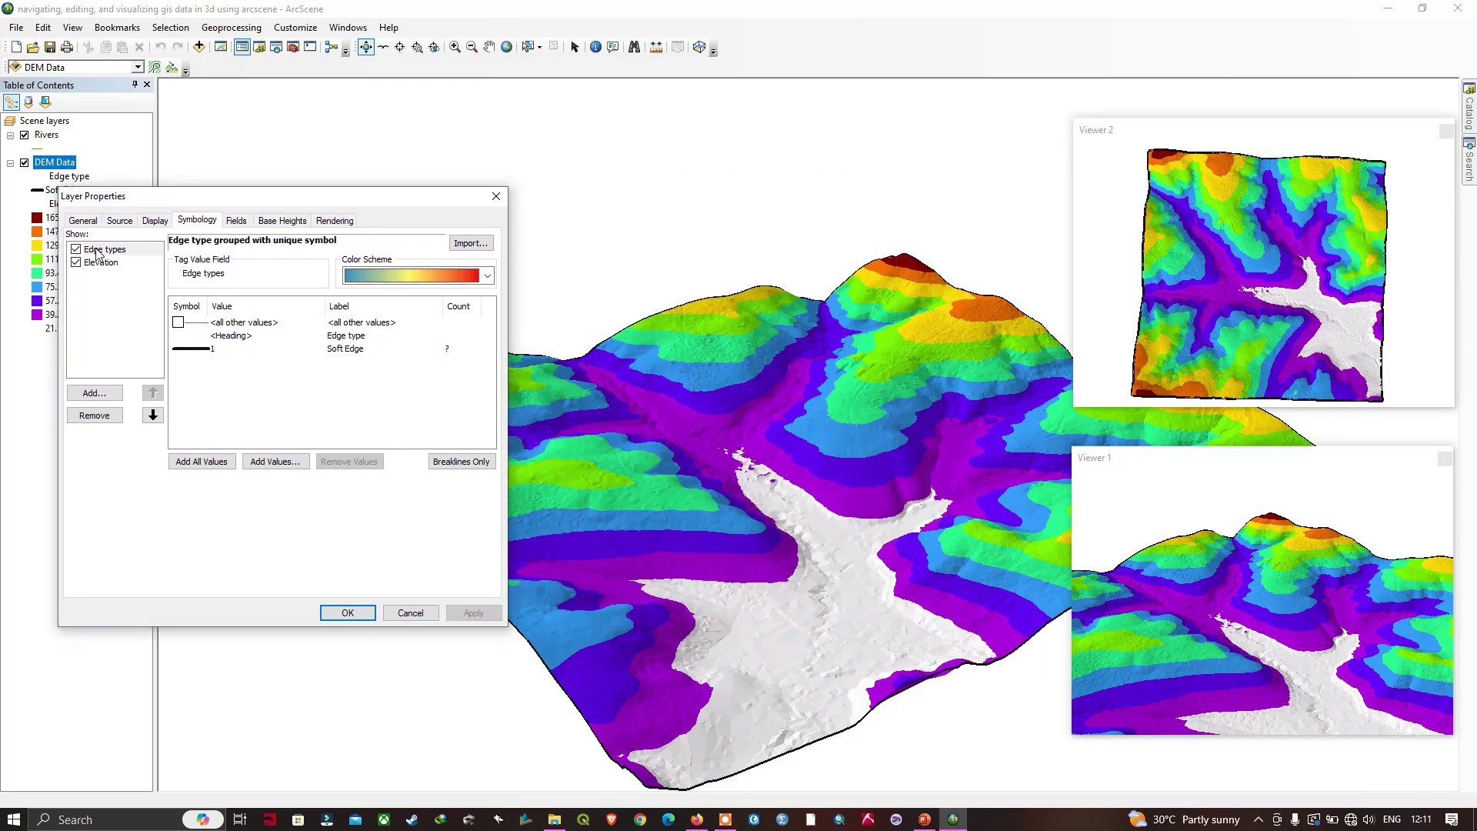
left_click_drag(280, 198, 253, 186)
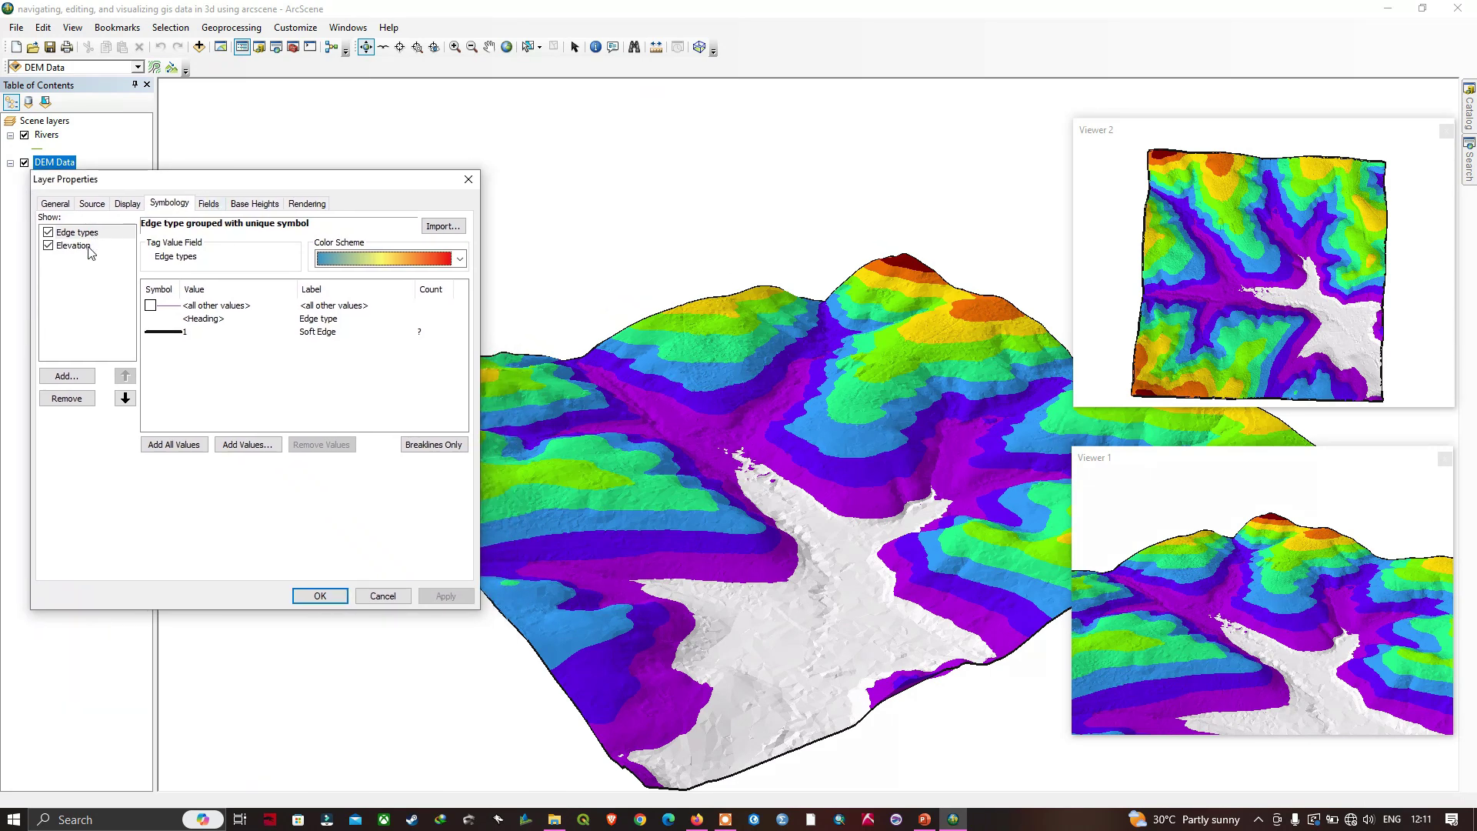
left_click(80, 233)
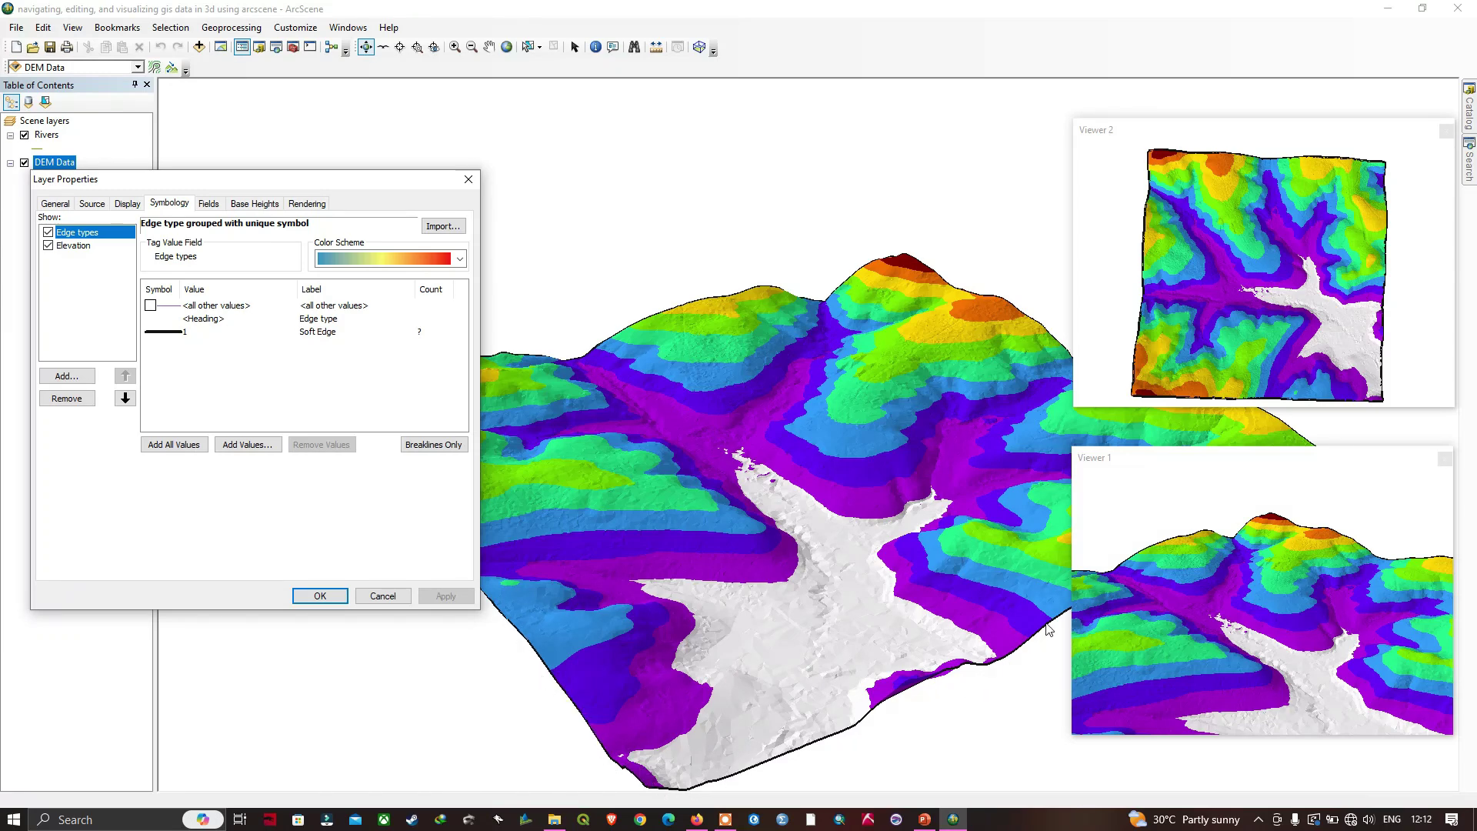
left_click(177, 332)
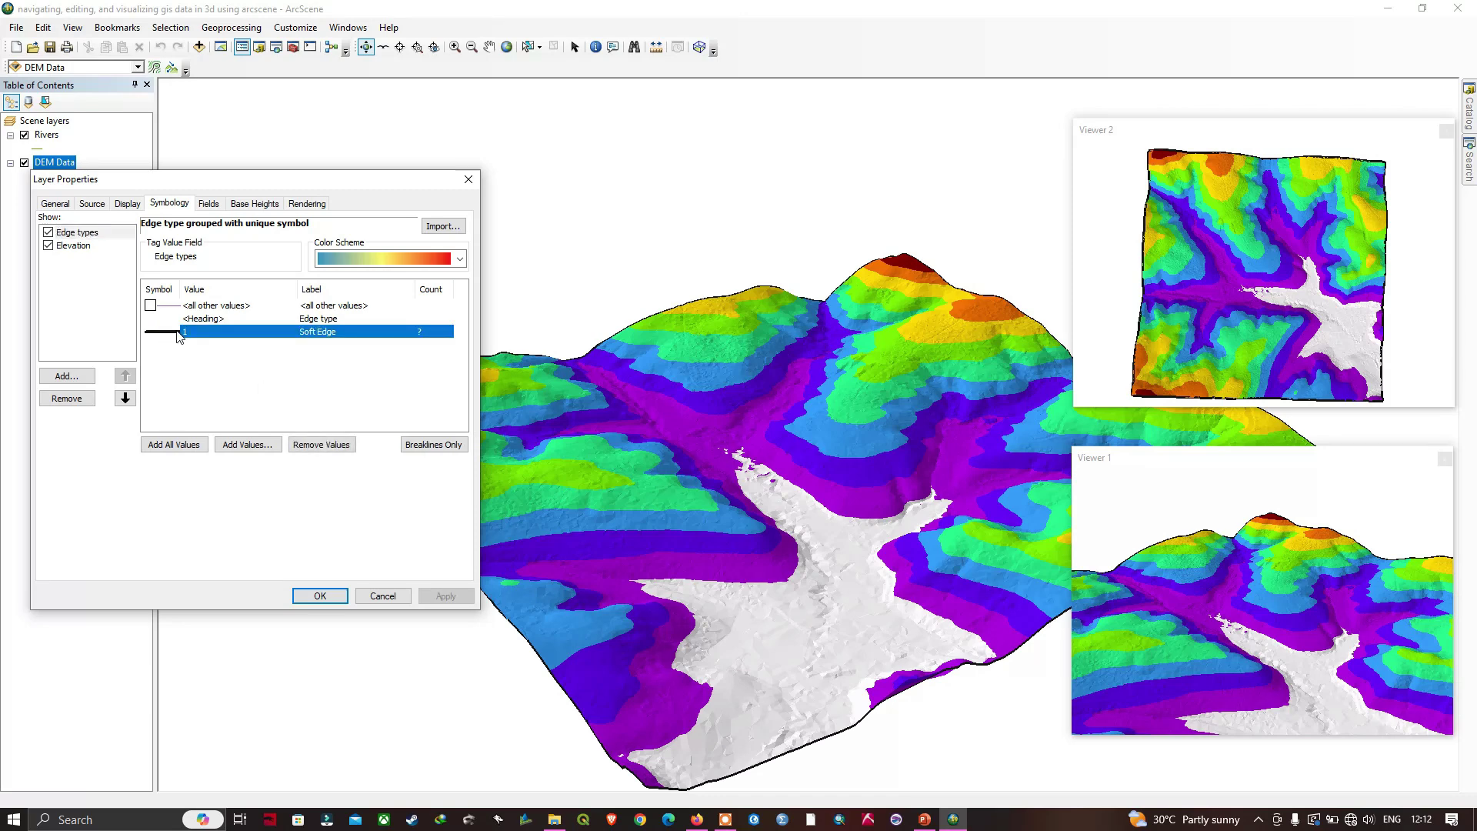
left_click(162, 380)
right_click(155, 333)
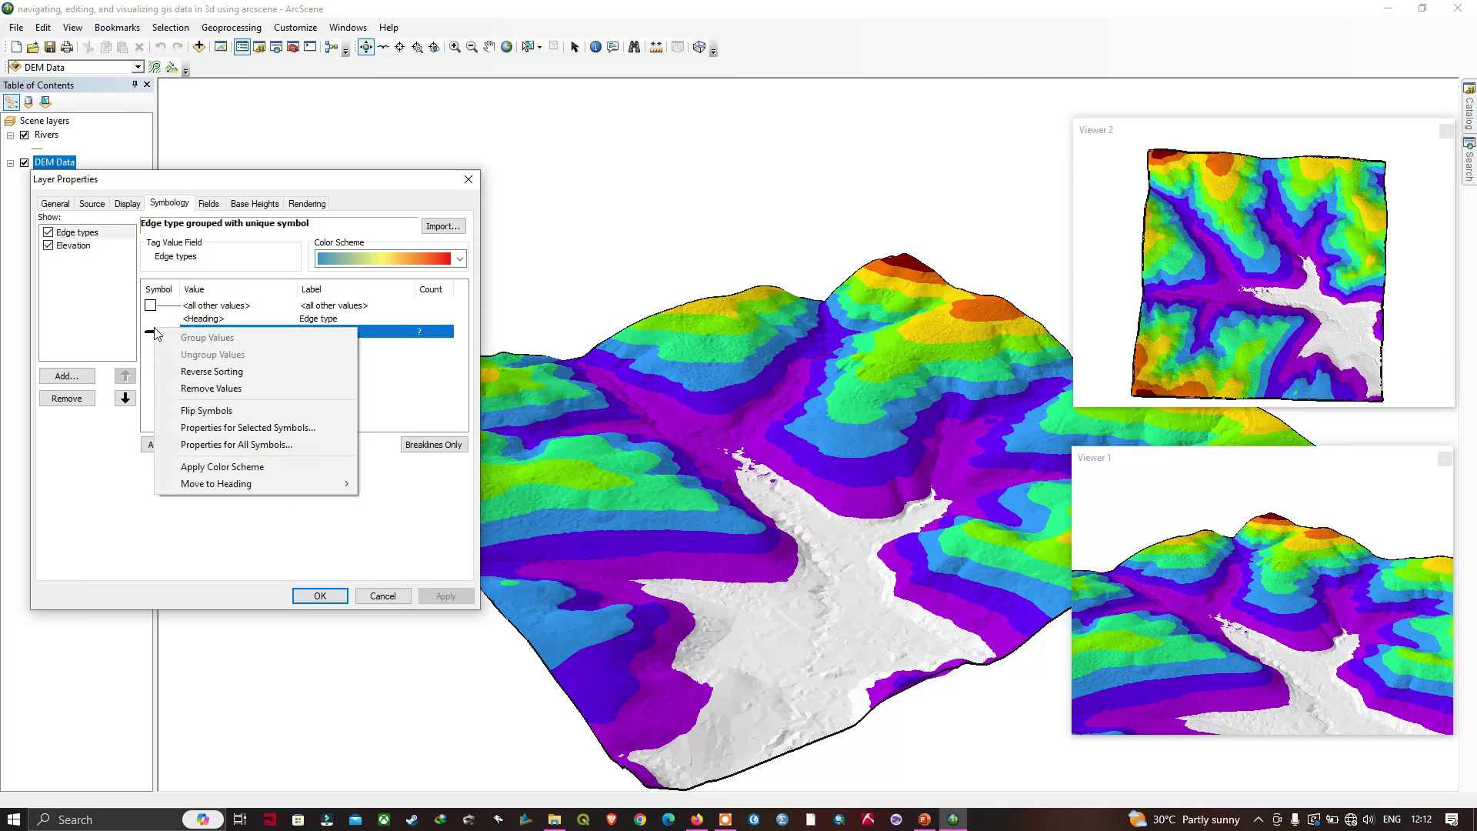
left_click(261, 427)
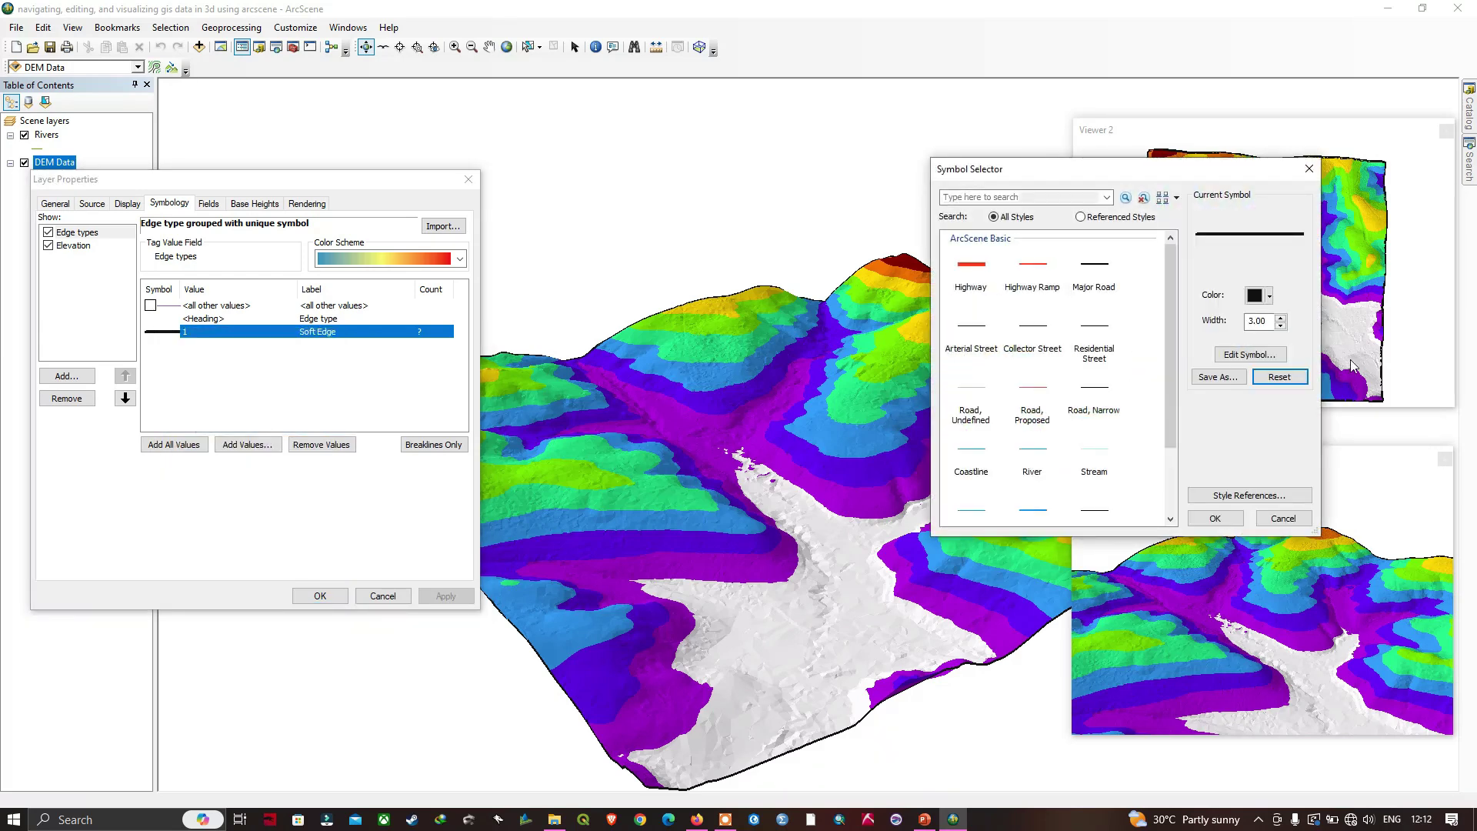
left_click(1269, 296)
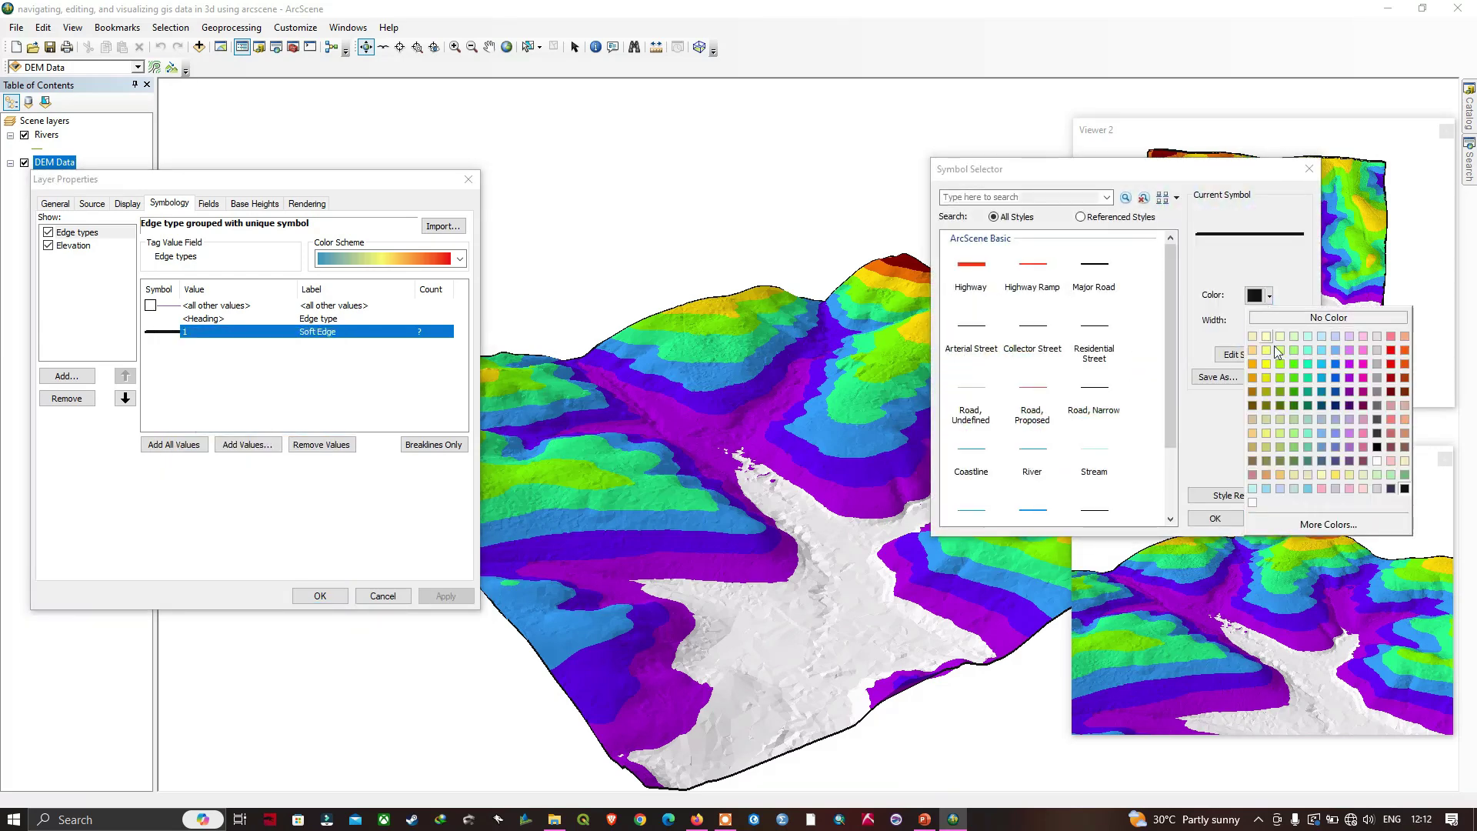
left_click(1392, 360)
left_click(1216, 518)
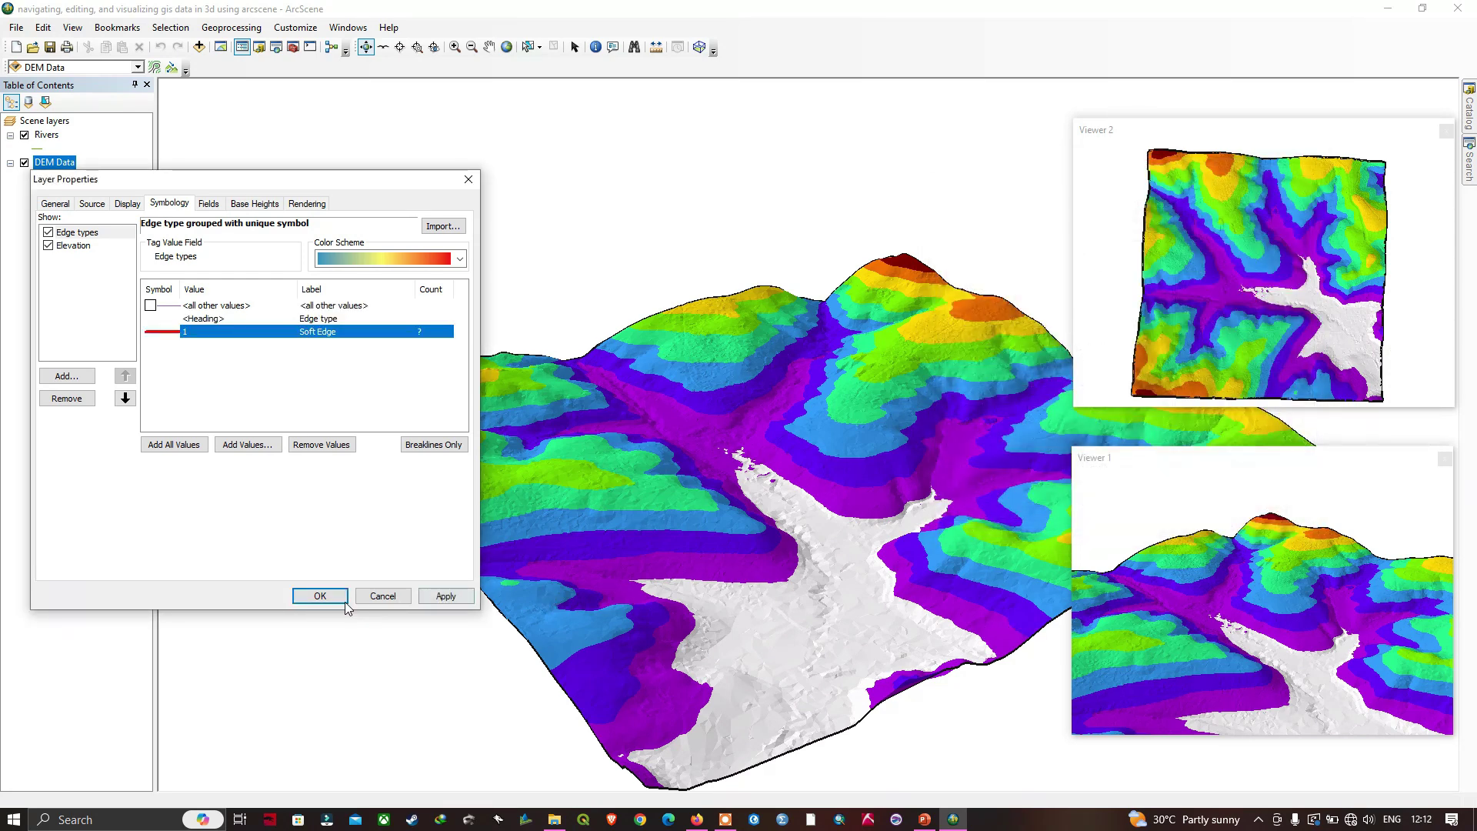
left_click(446, 596)
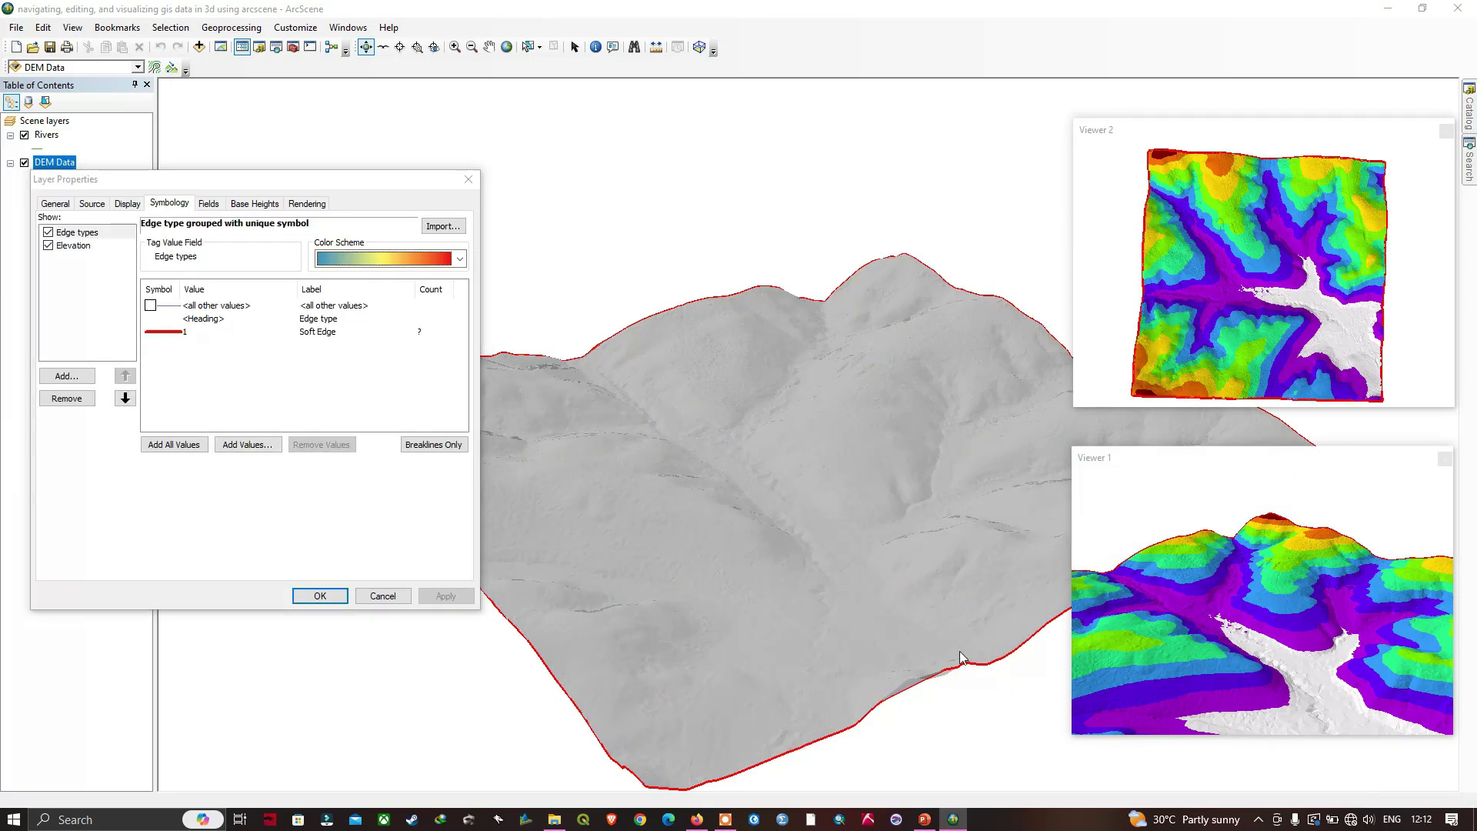
Step: Apply the yellow-red-magenta-blue color ramp to the DEM Data elevation classes and close the layer properties
left_click(75, 247)
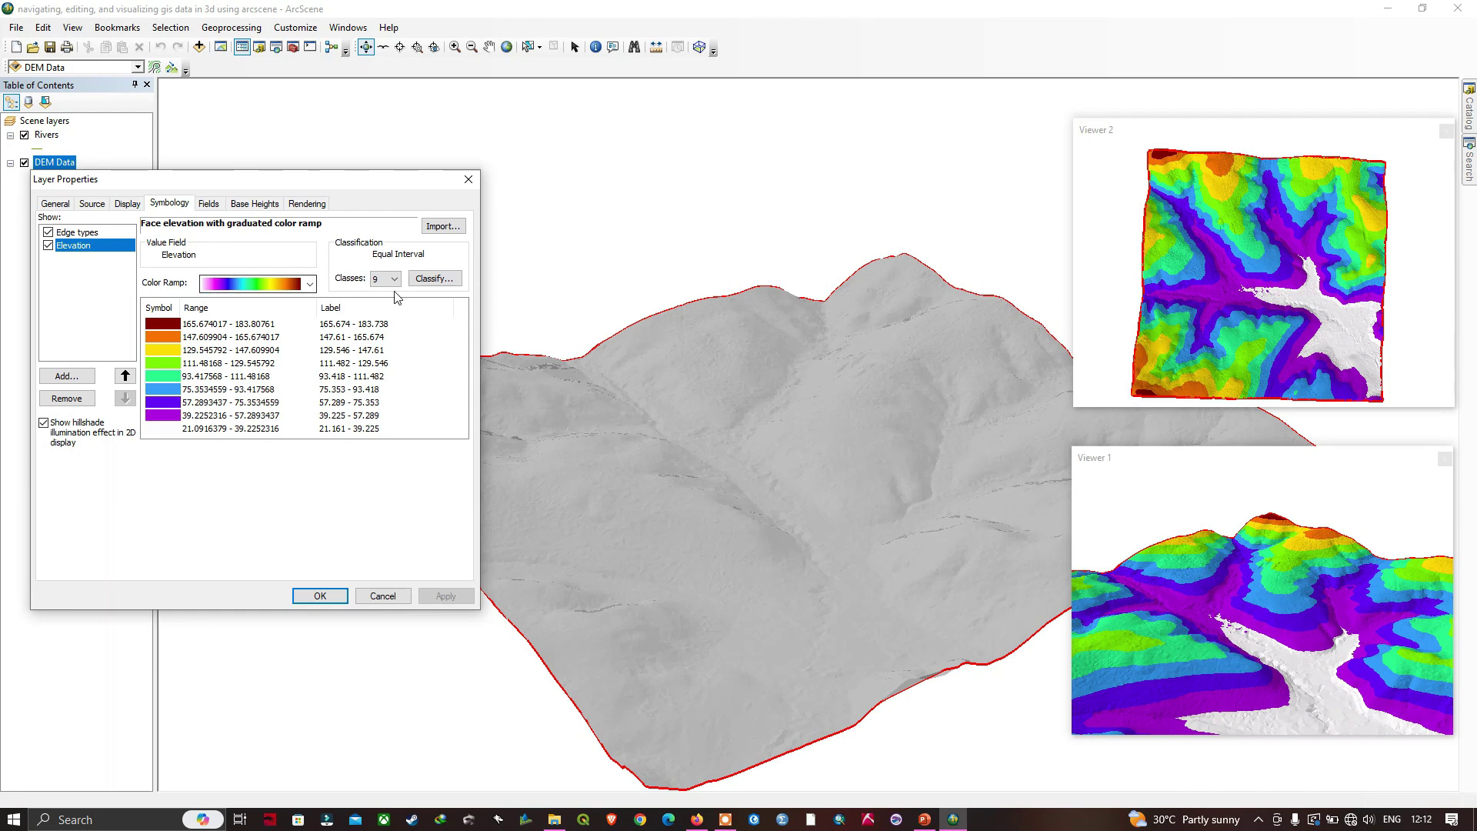
left_click(310, 284)
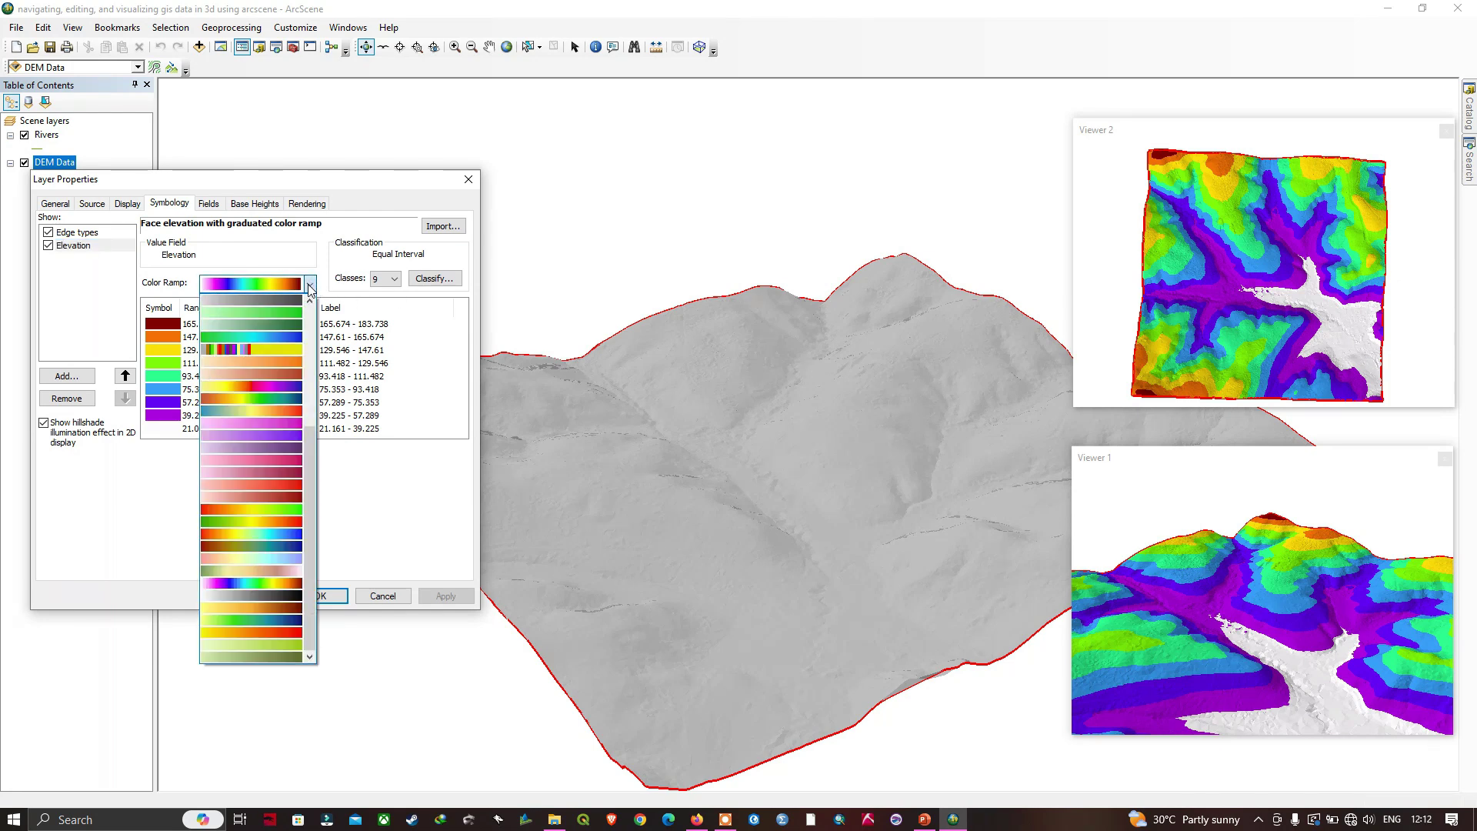
left_click(275, 389)
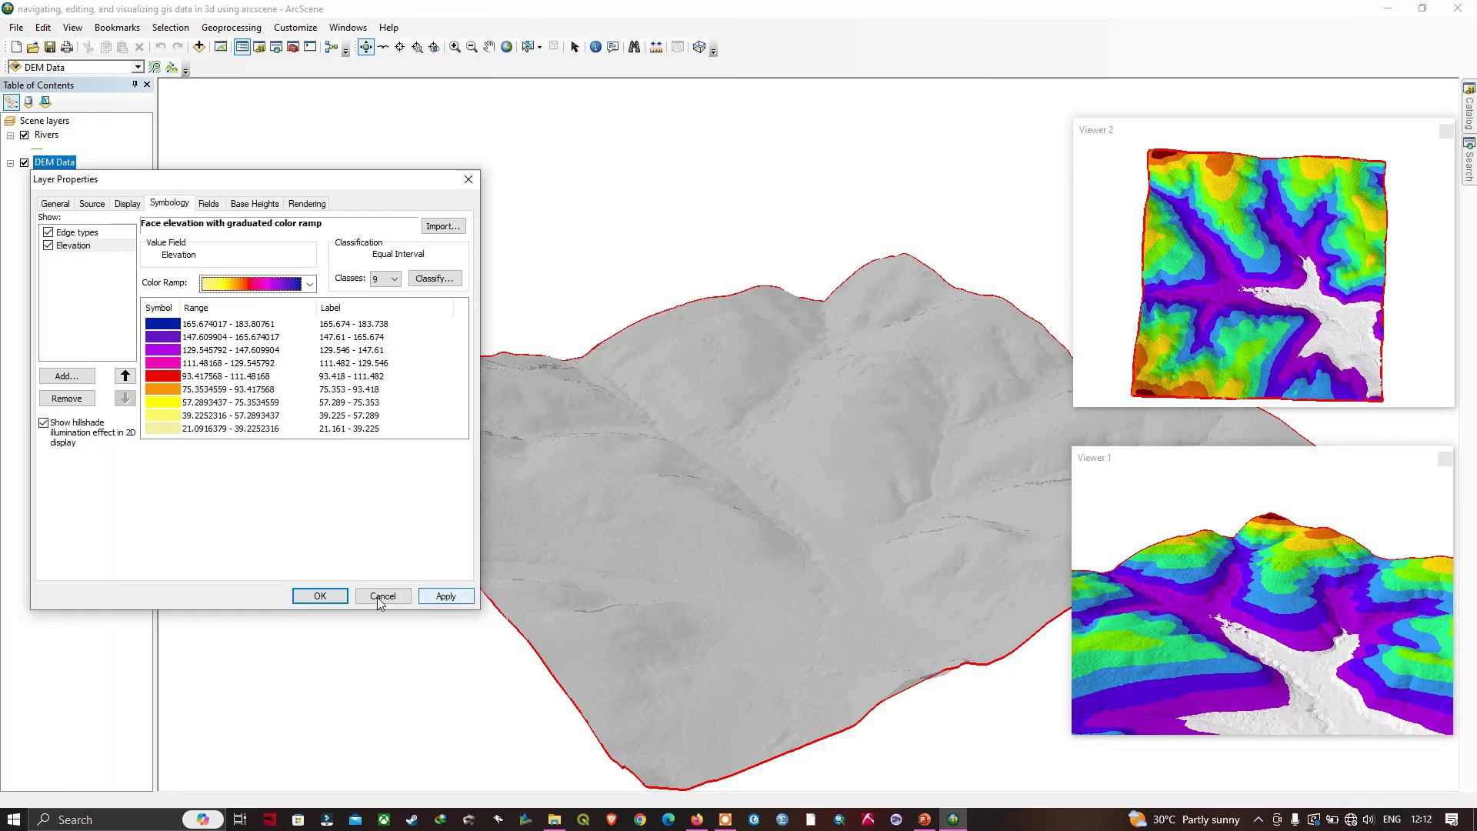
left_click(445, 596)
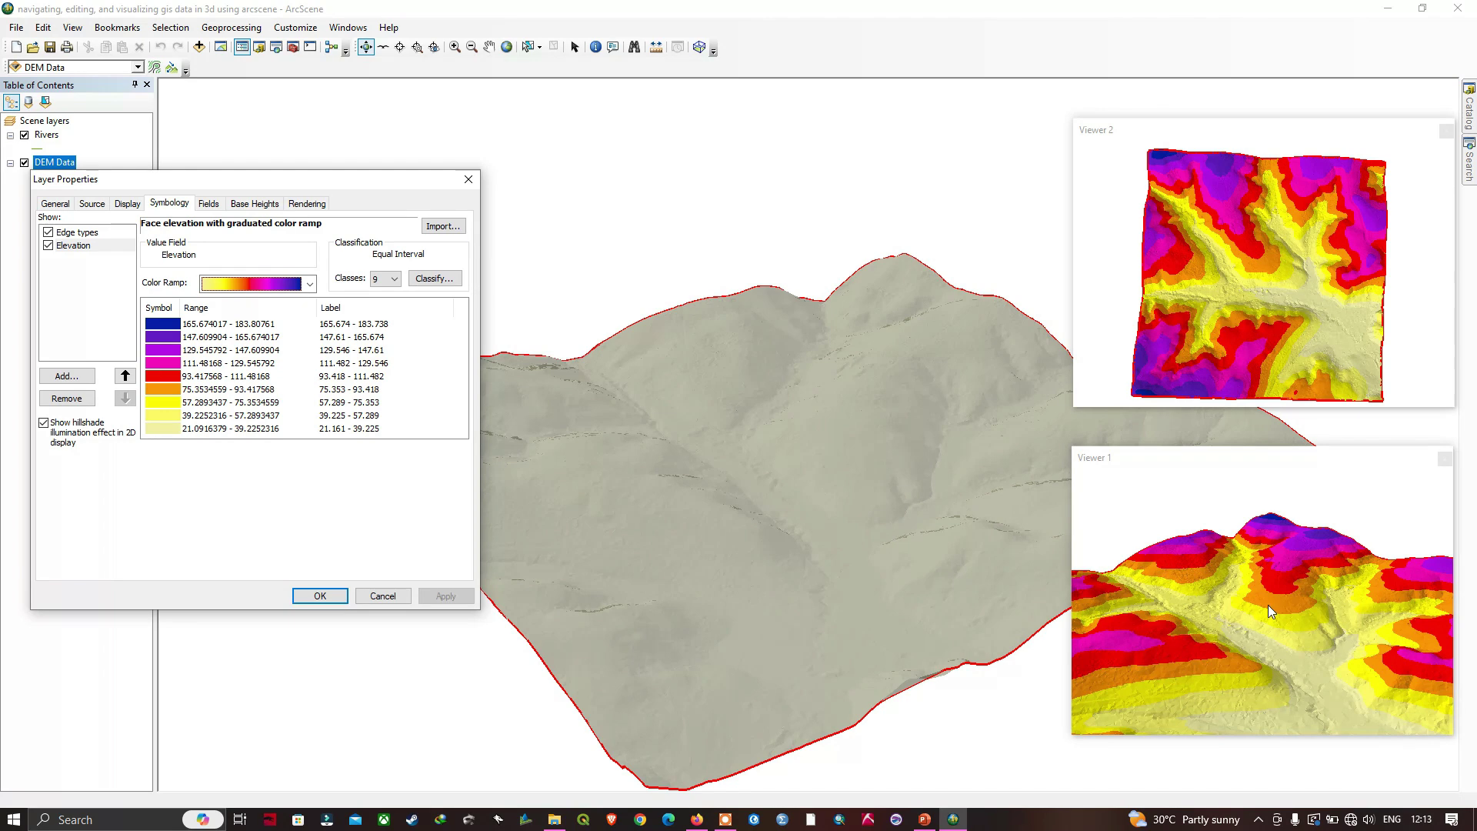
left_click(322, 596)
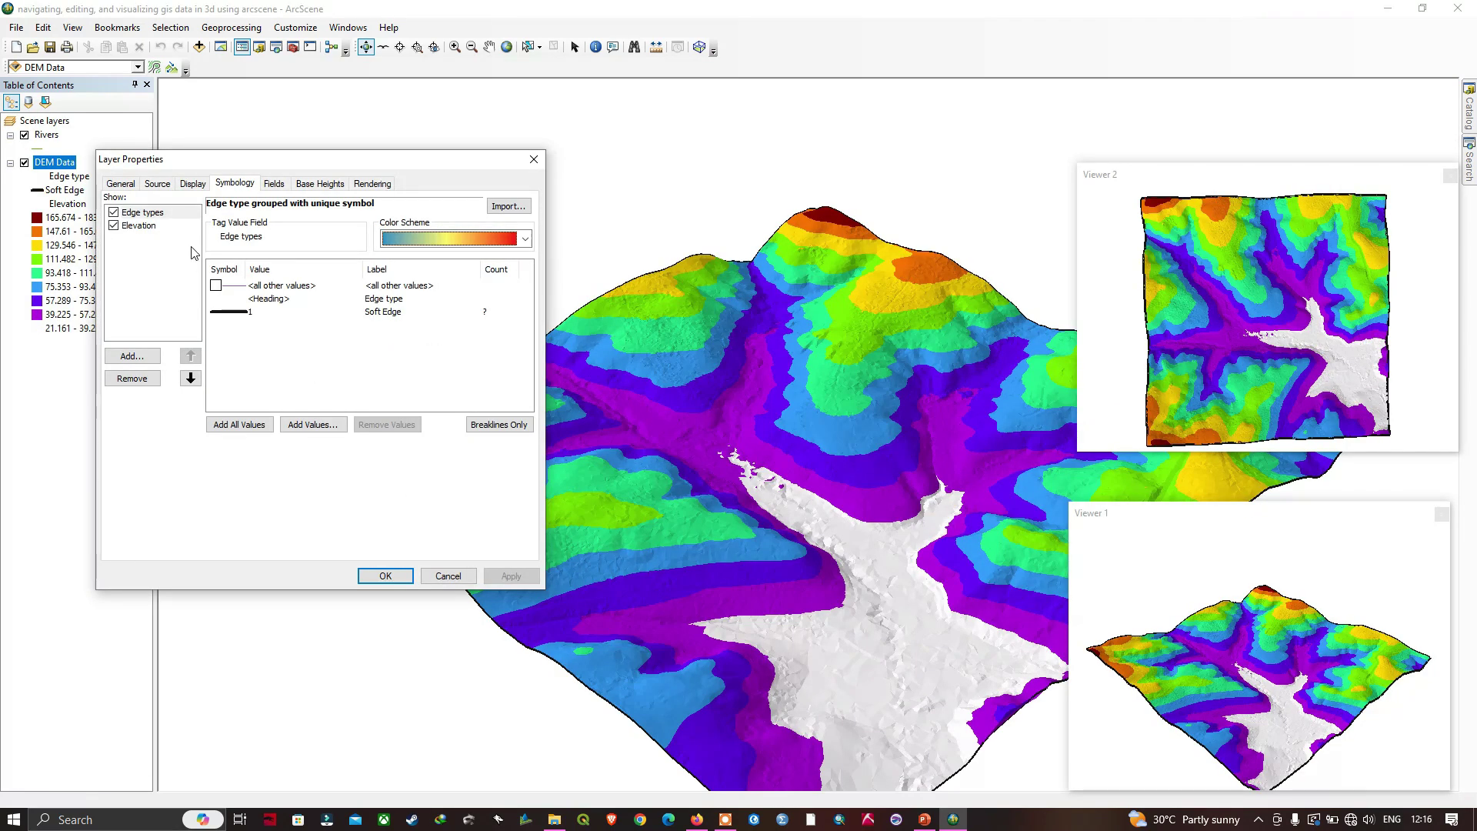
Step: Apply the orange-yellow-green-dark blue color ramp to the DEM Data elevation classes
left_click(140, 226)
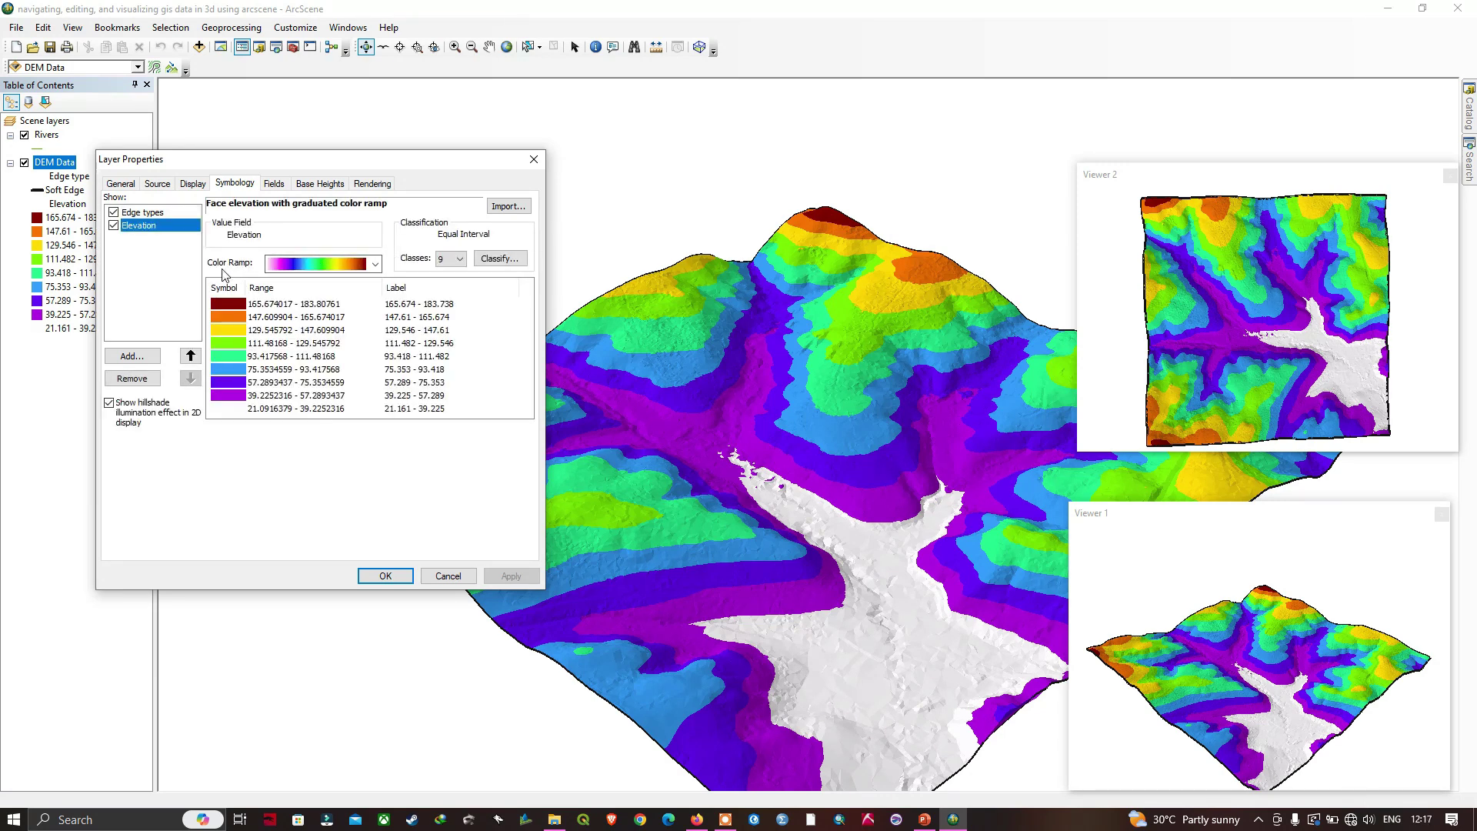
left_click(374, 264)
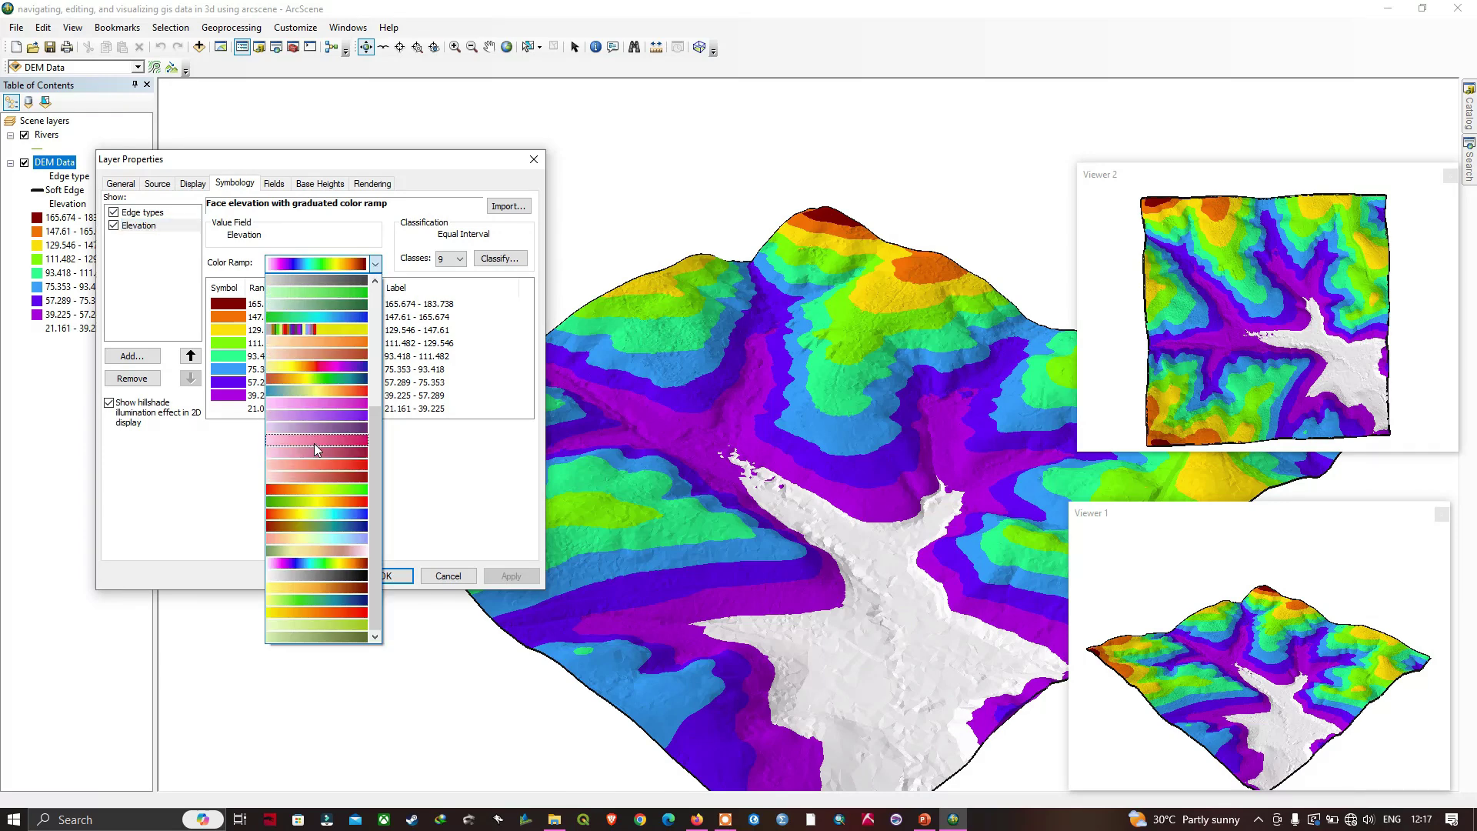
left_click(340, 377)
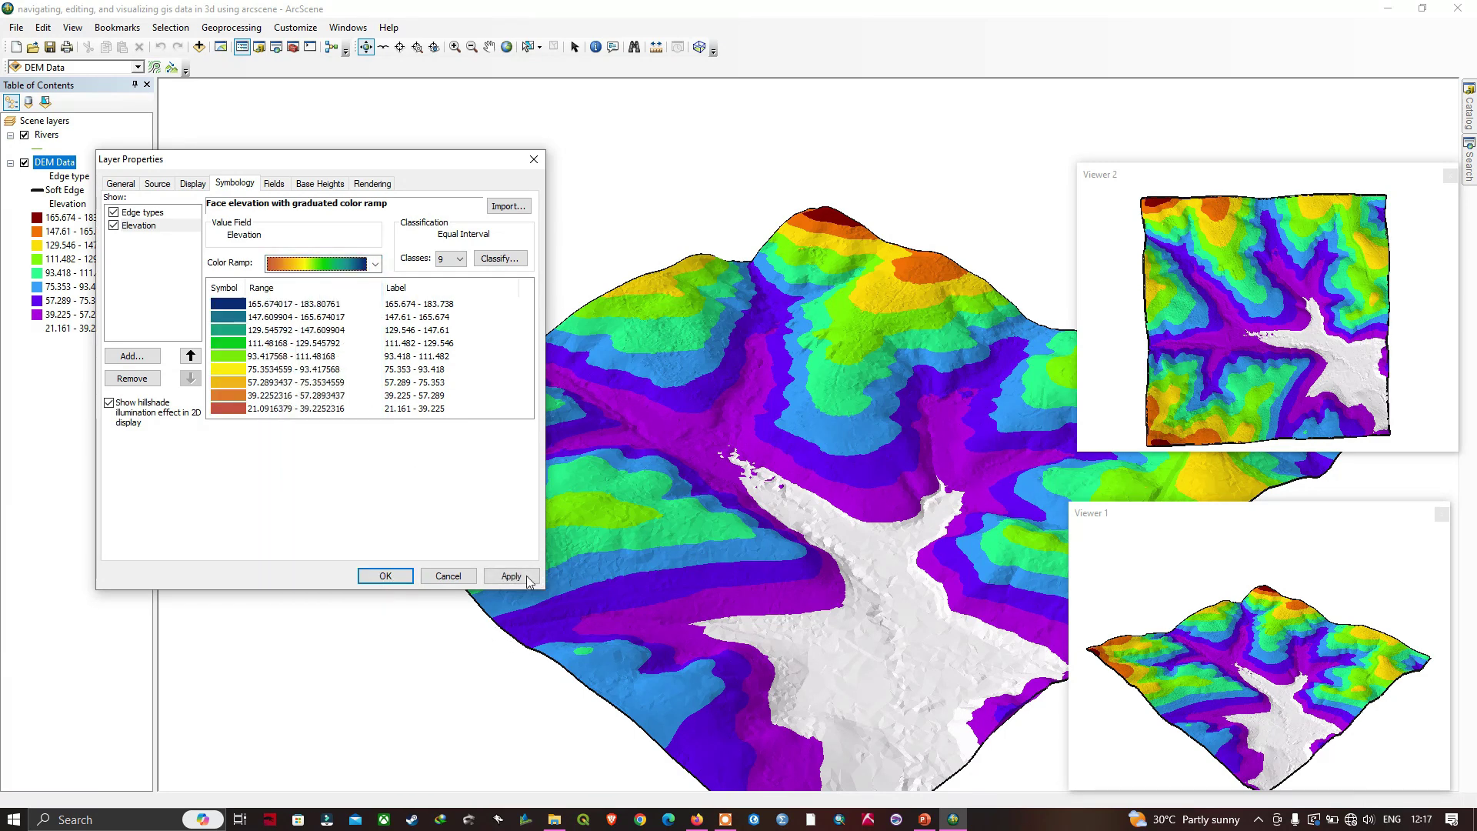
left_click(511, 575)
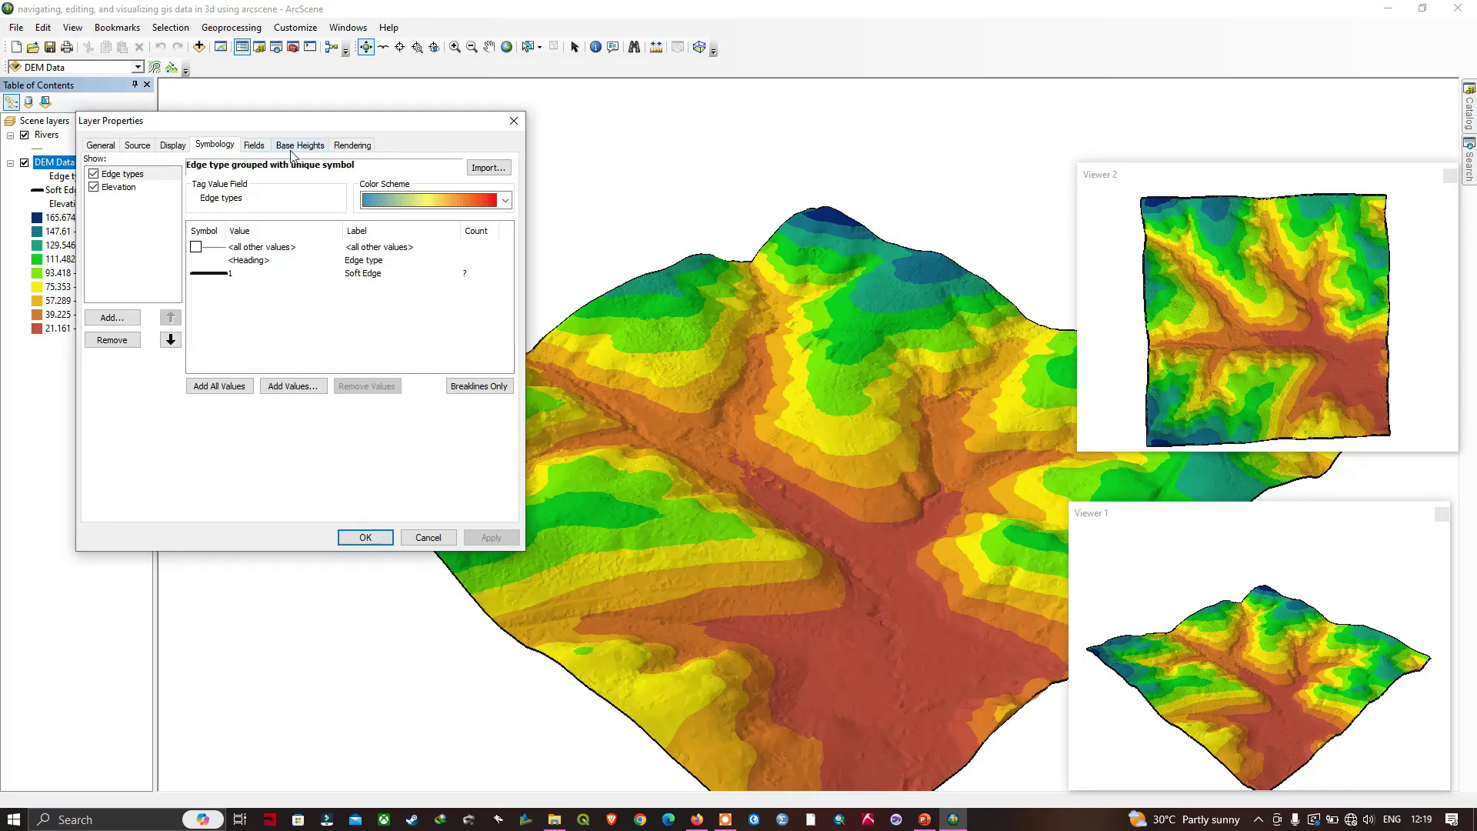
Step: Set the DEM Data layer's base heights to no elevation values from a surface and apply the change
left_click(307, 147)
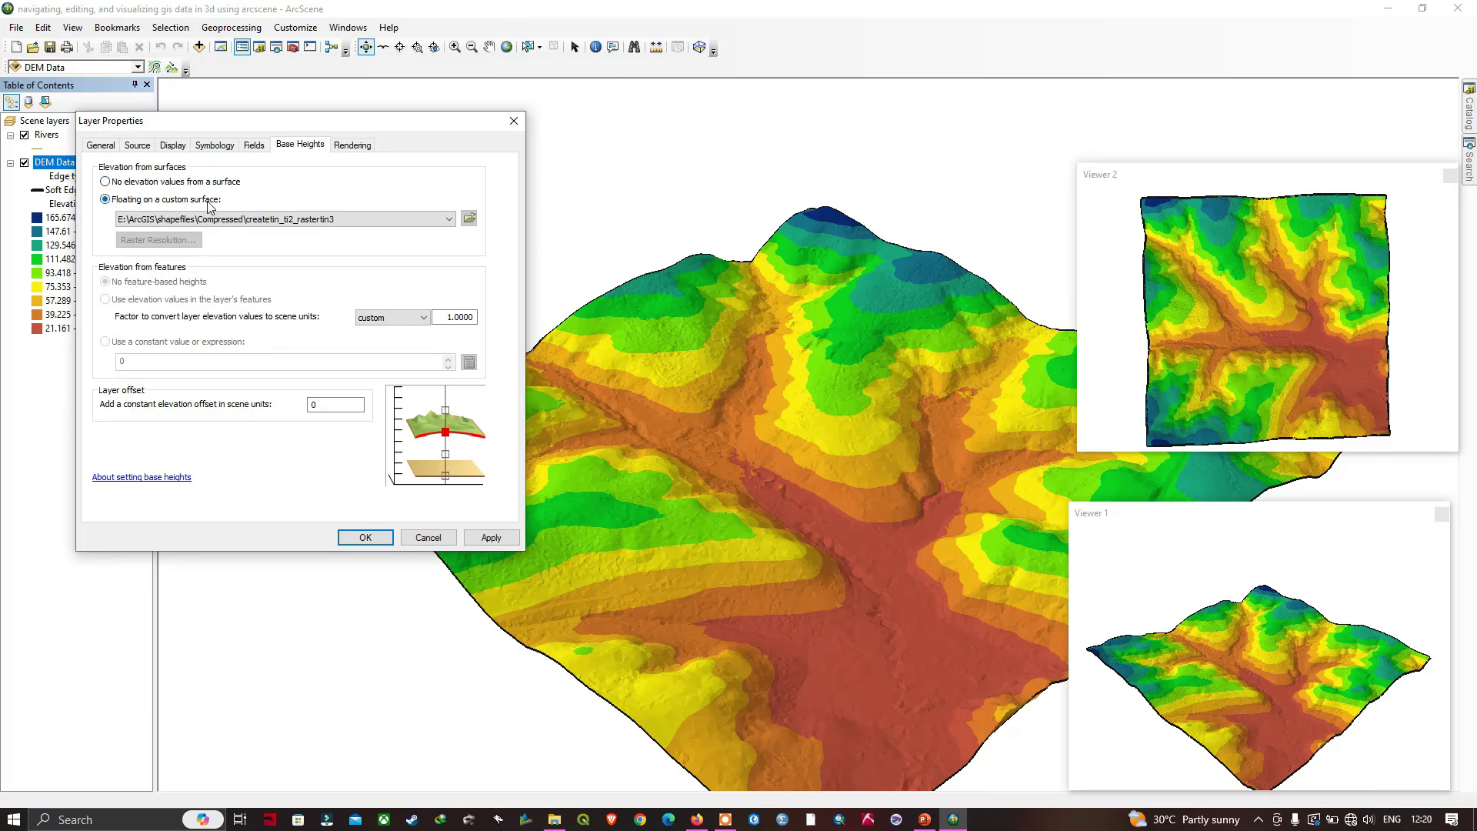
left_click(106, 182)
left_click(492, 536)
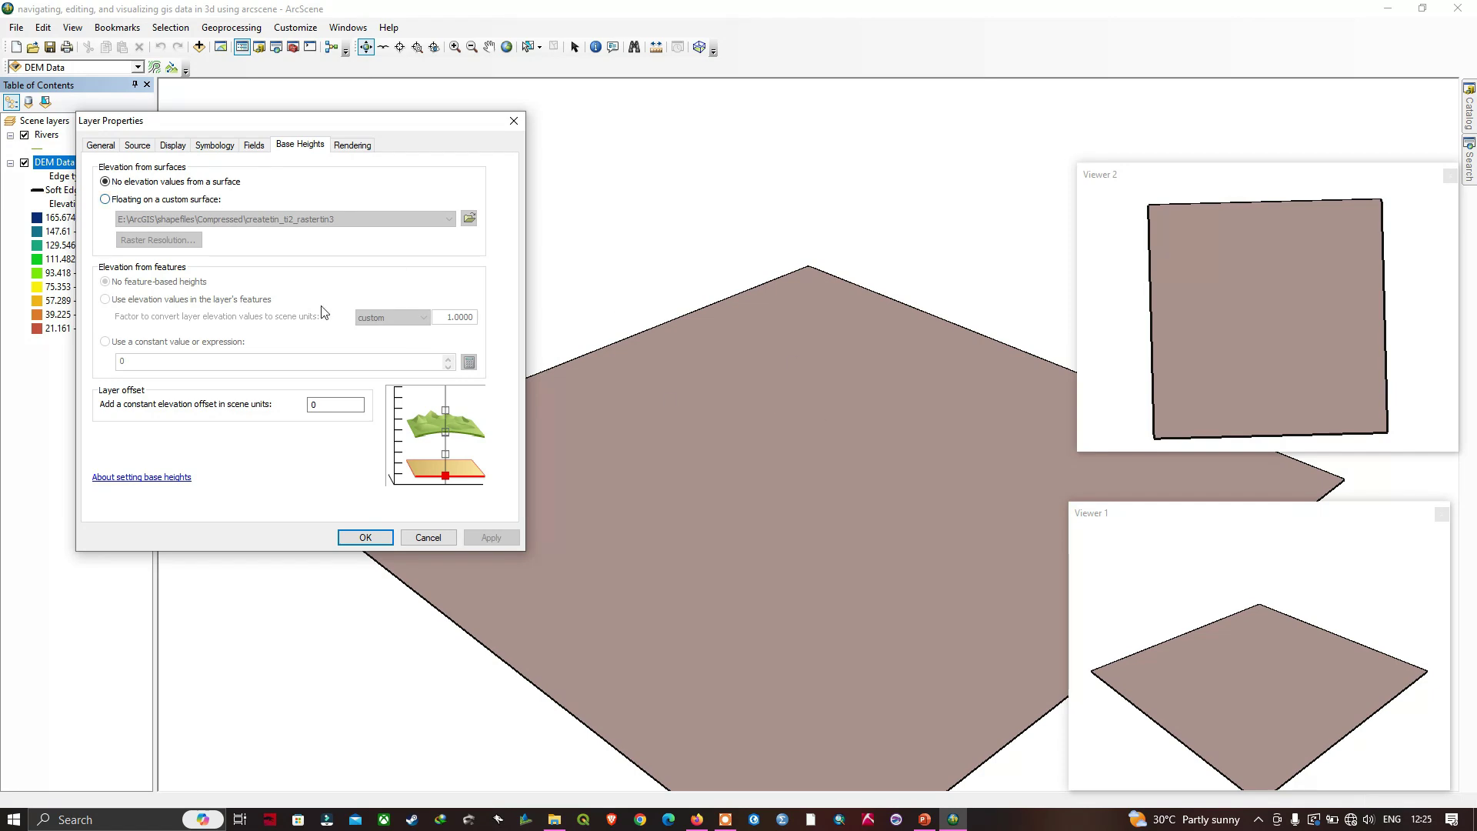
Step: Set the DEM Data layer's base heights to float on the custom surface createtin_ti2_rastertin3 and apply the change
left_click(106, 201)
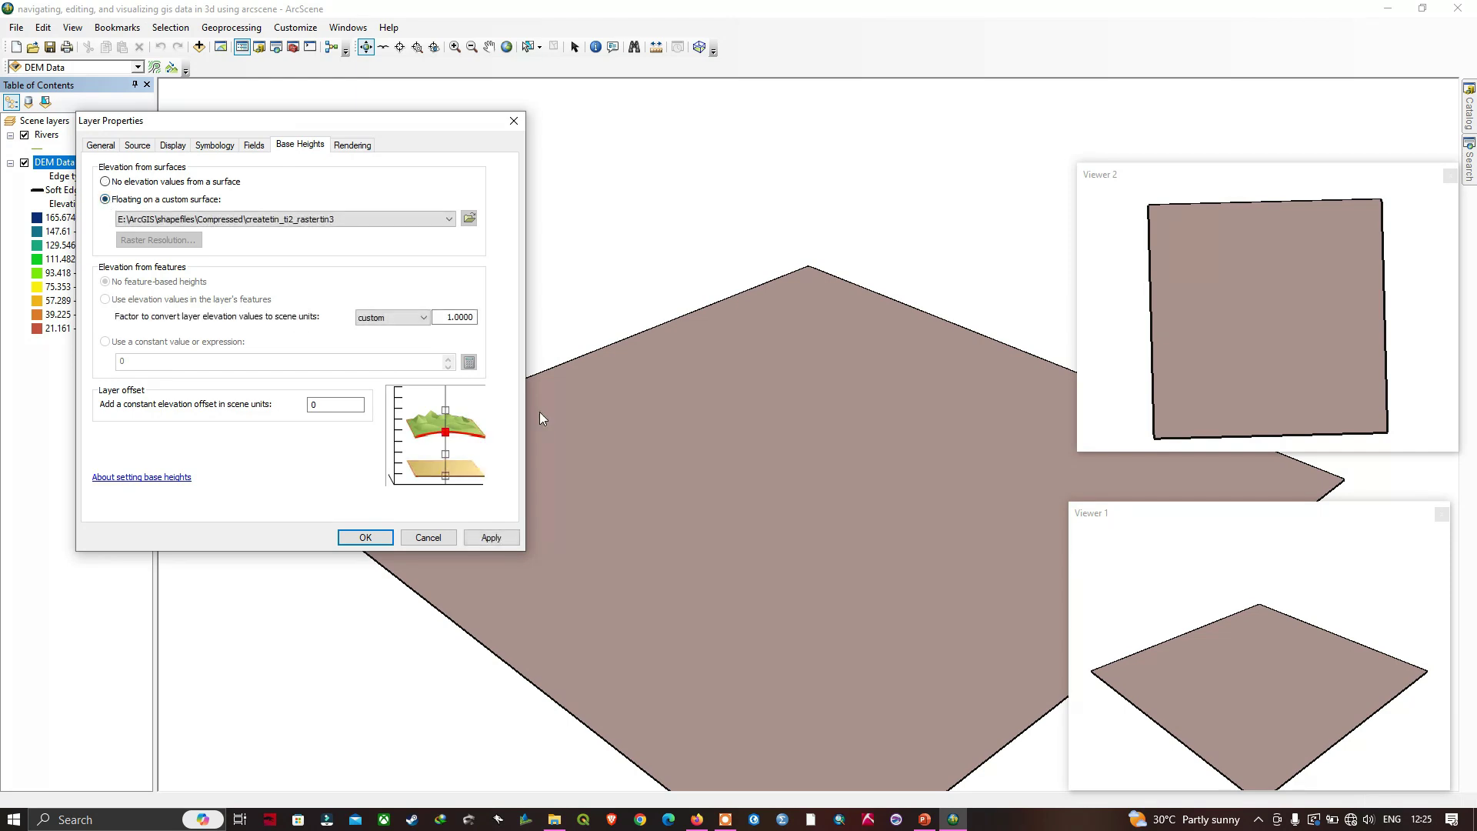
left_click(489, 537)
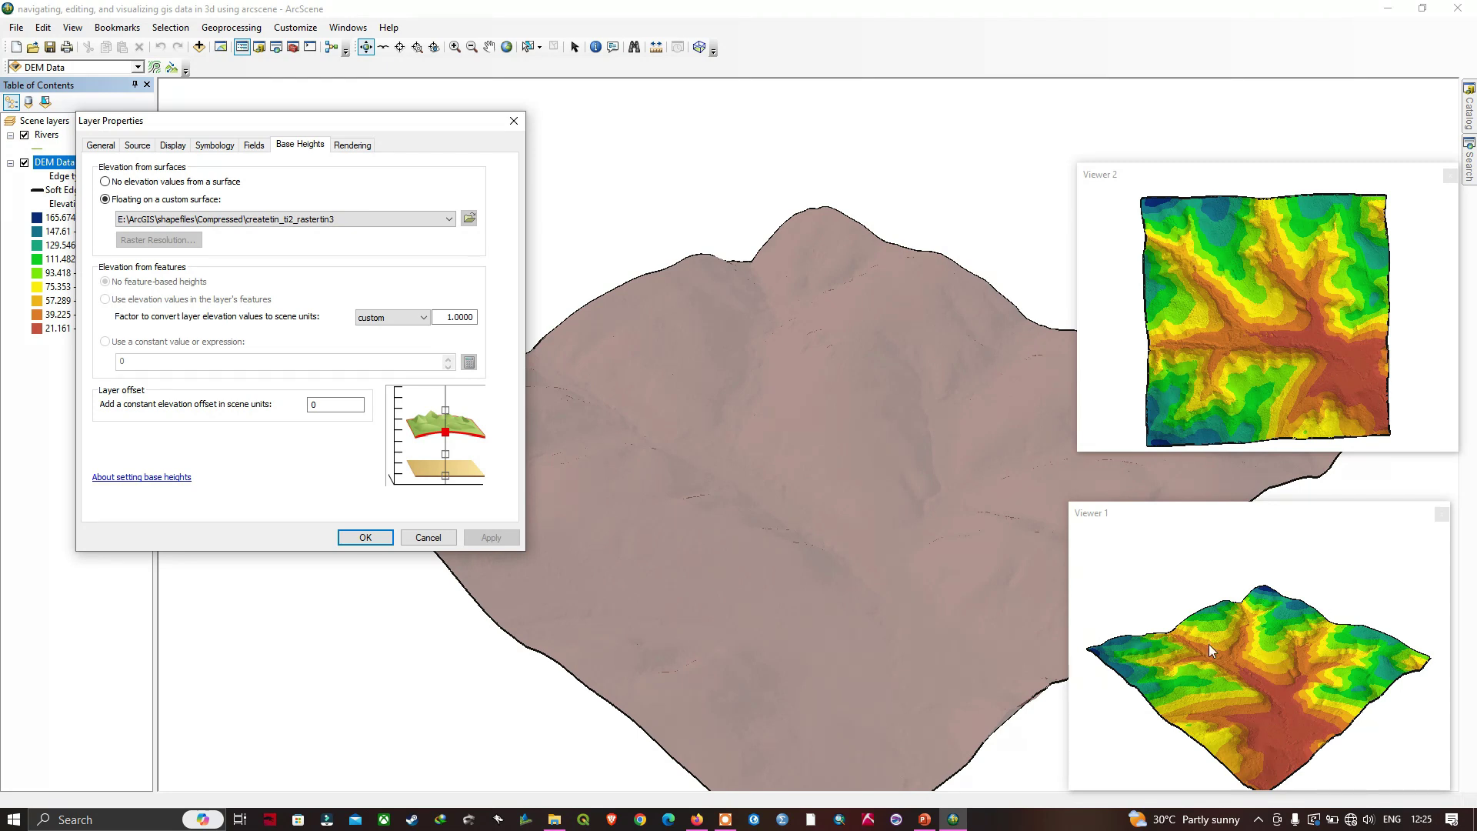
Step: Set the DEM Data layer to render only while navigation has stopped, accept the properties, and test the rendering in the main scene
left_click(354, 147)
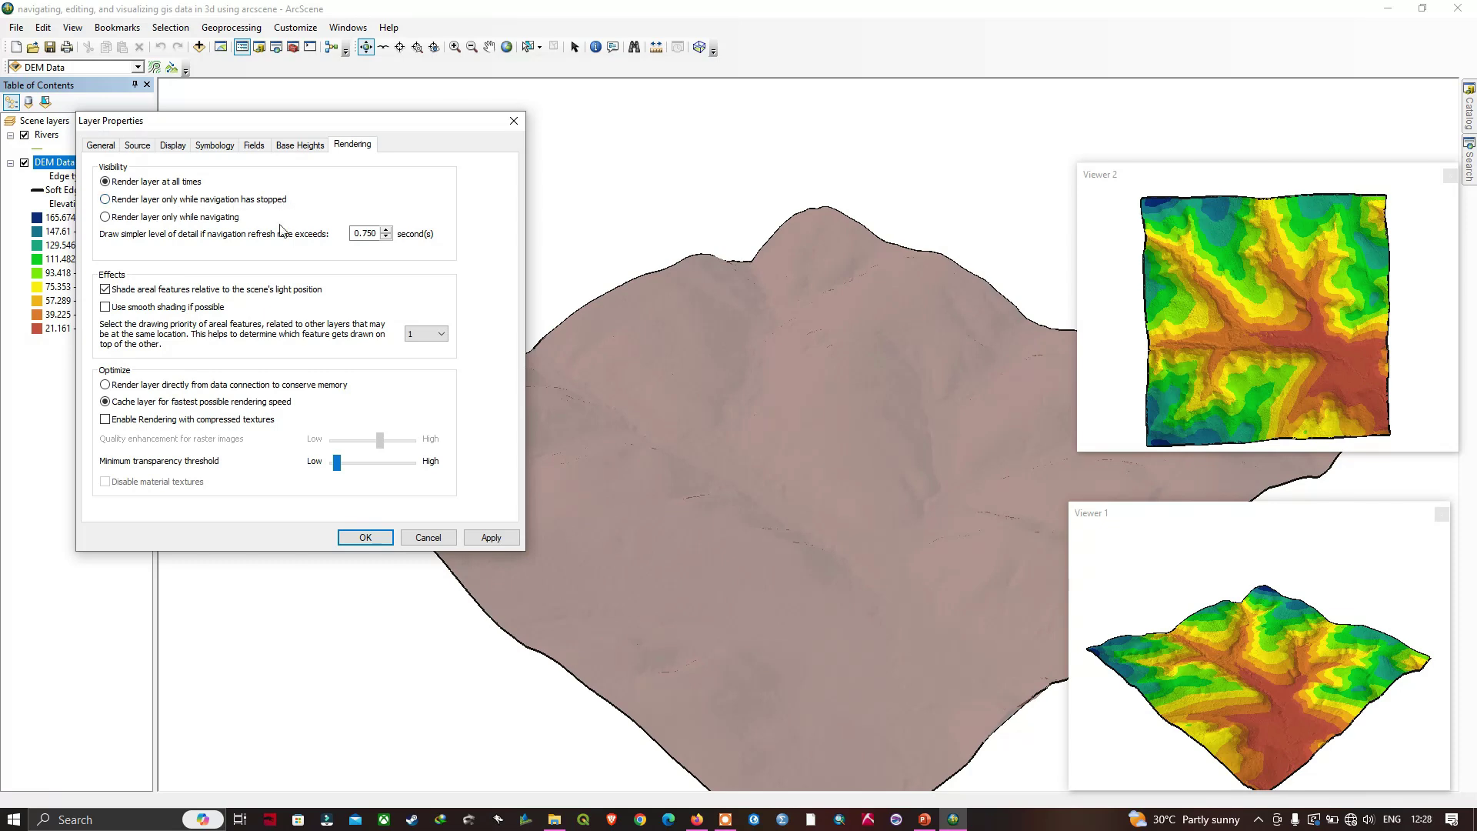
left_click(105, 199)
left_click(491, 538)
left_click_drag(388, 119, 167, 227)
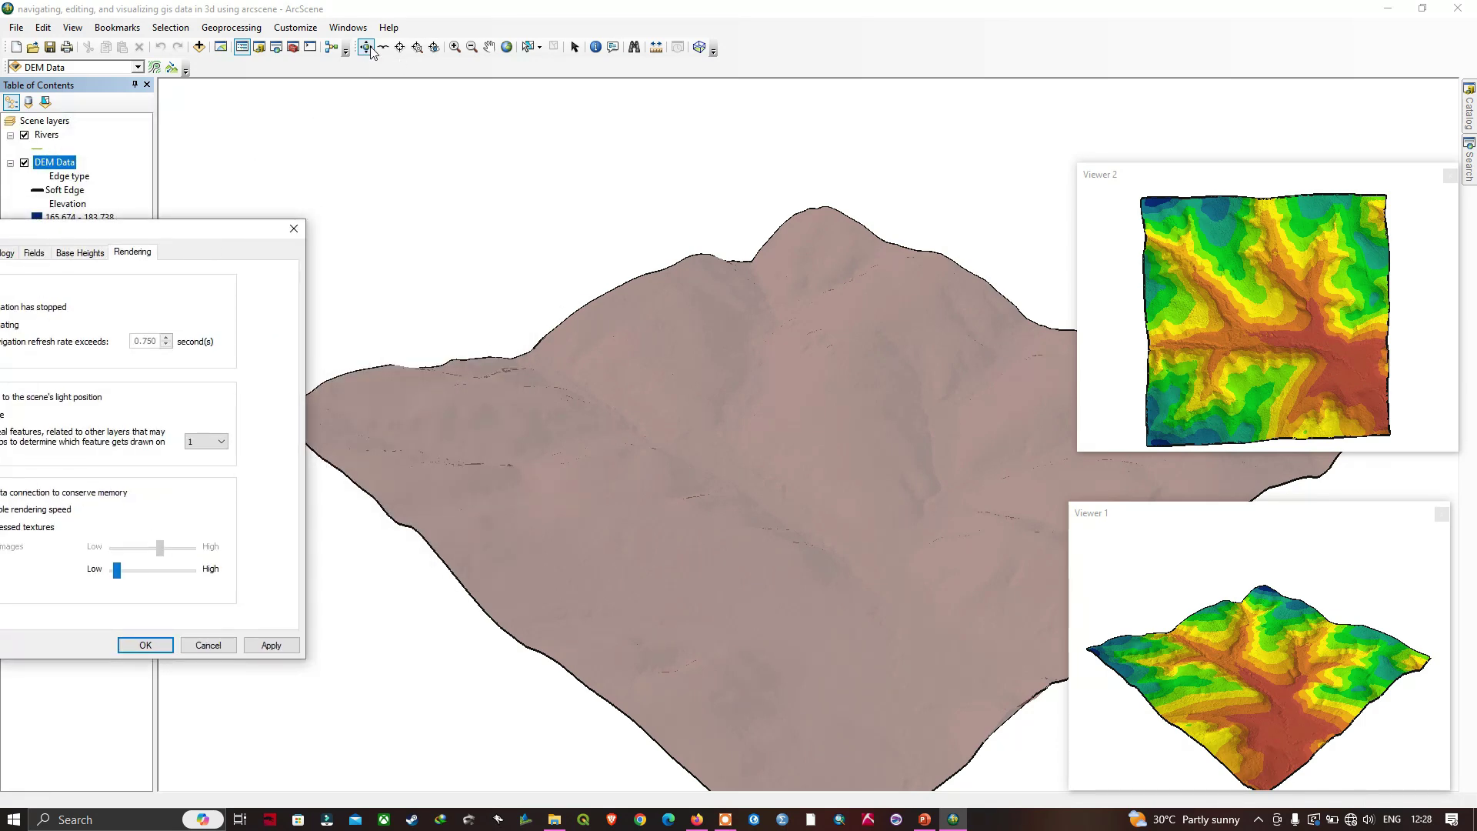
left_click_drag(231, 230, 502, 143)
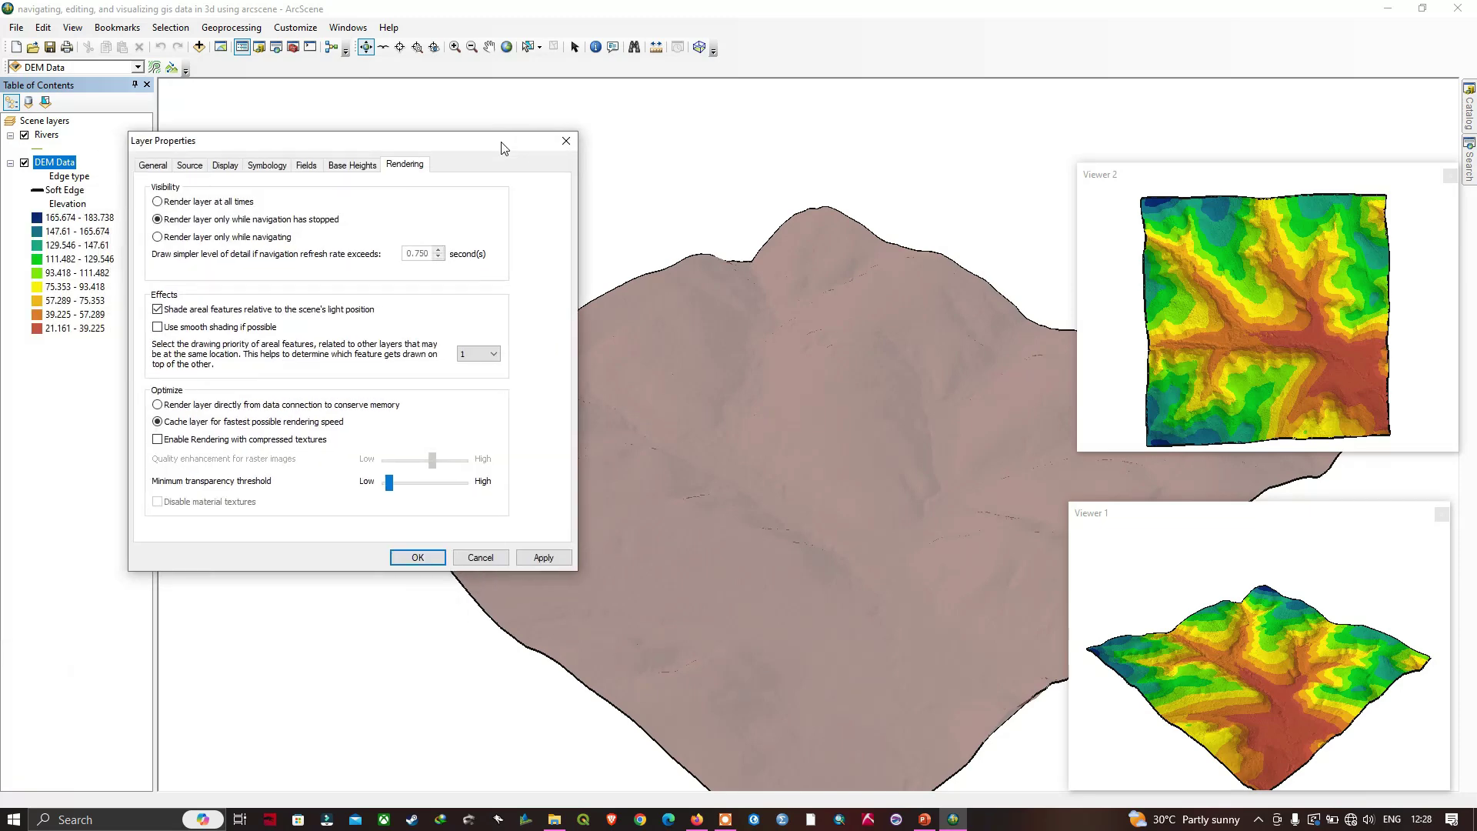
left_click(408, 555)
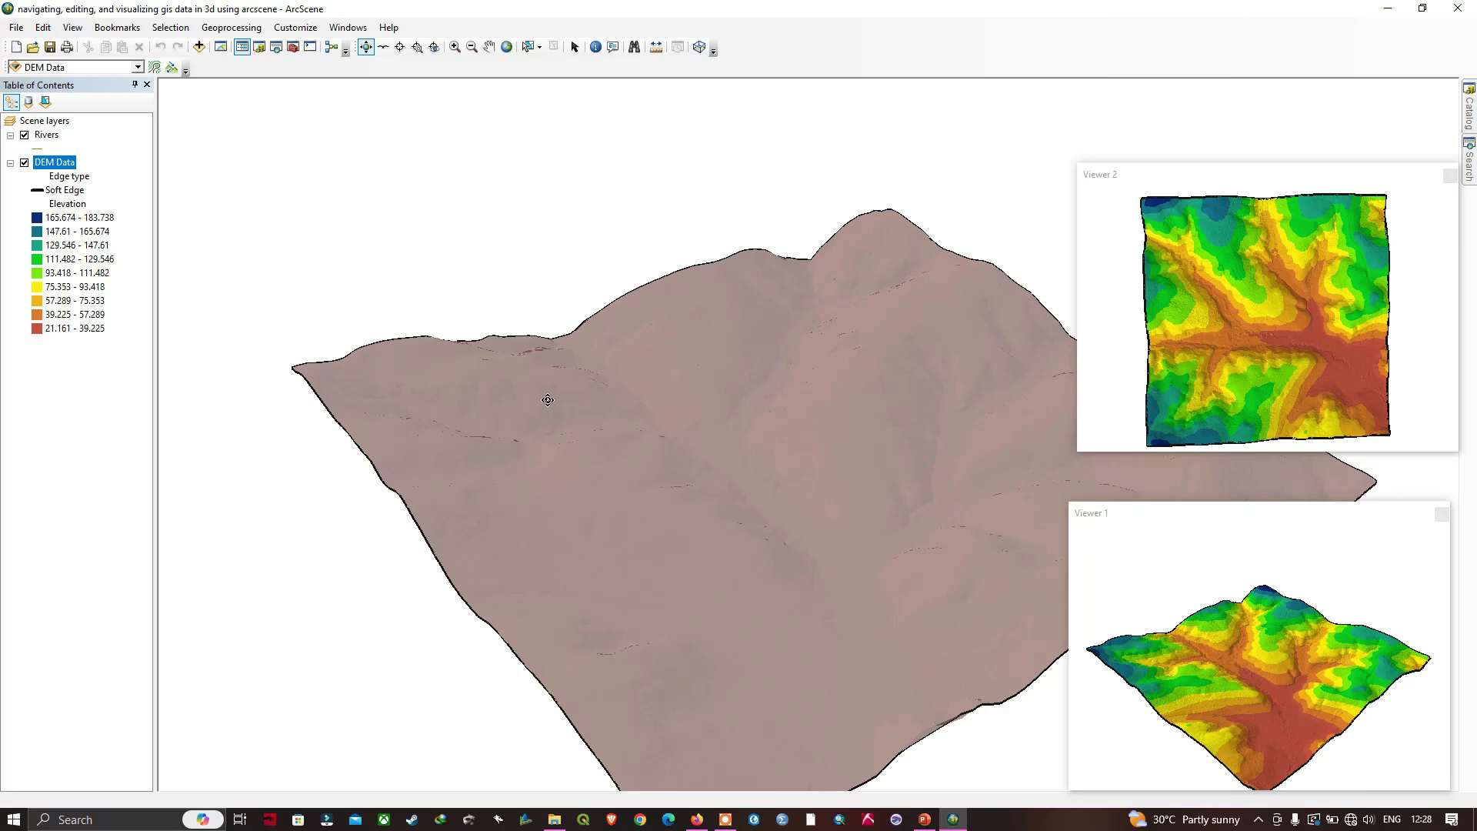
left_click_drag(546, 399, 651, 403)
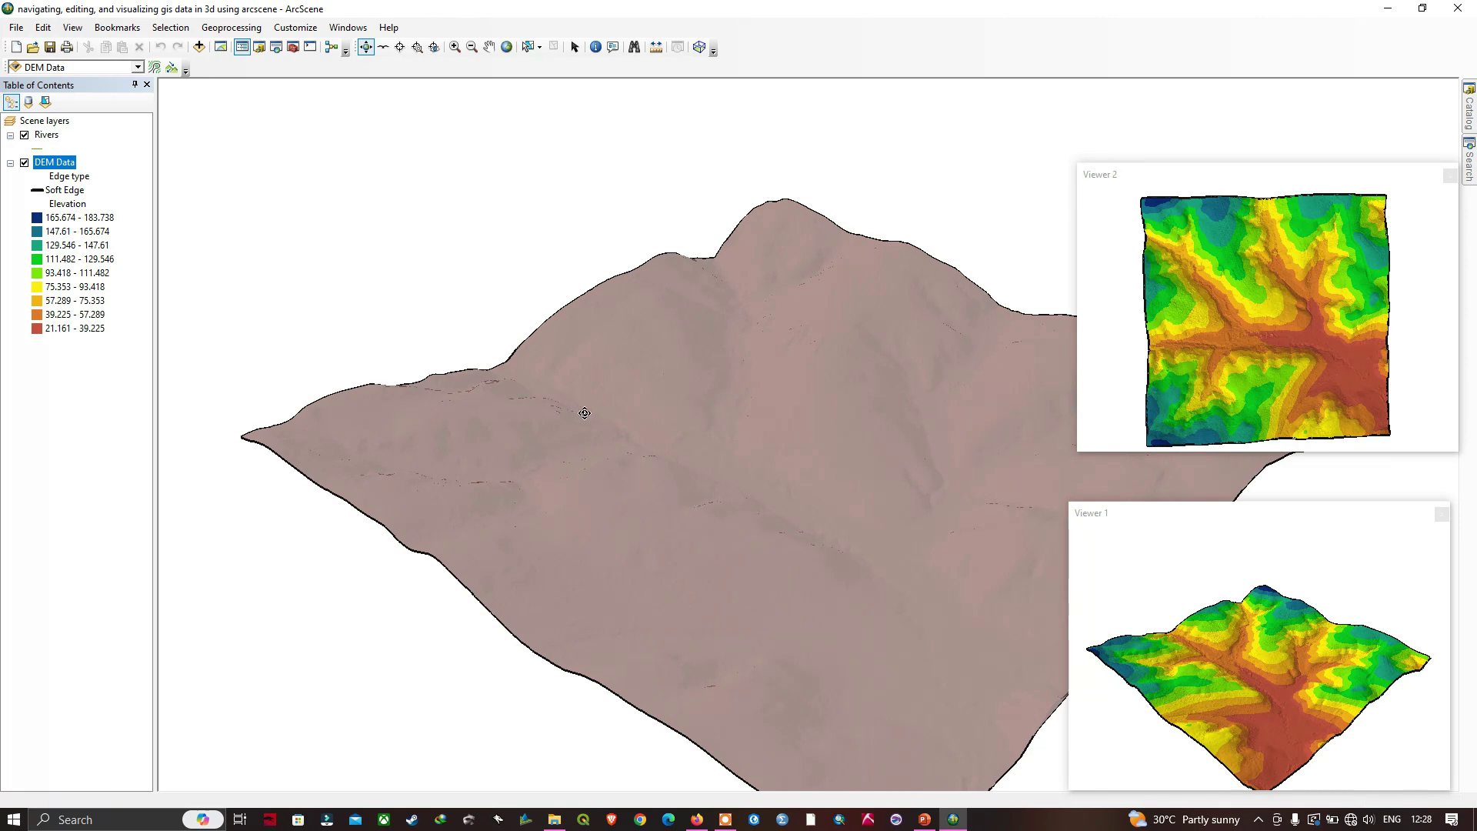
left_click_drag(582, 412, 685, 402)
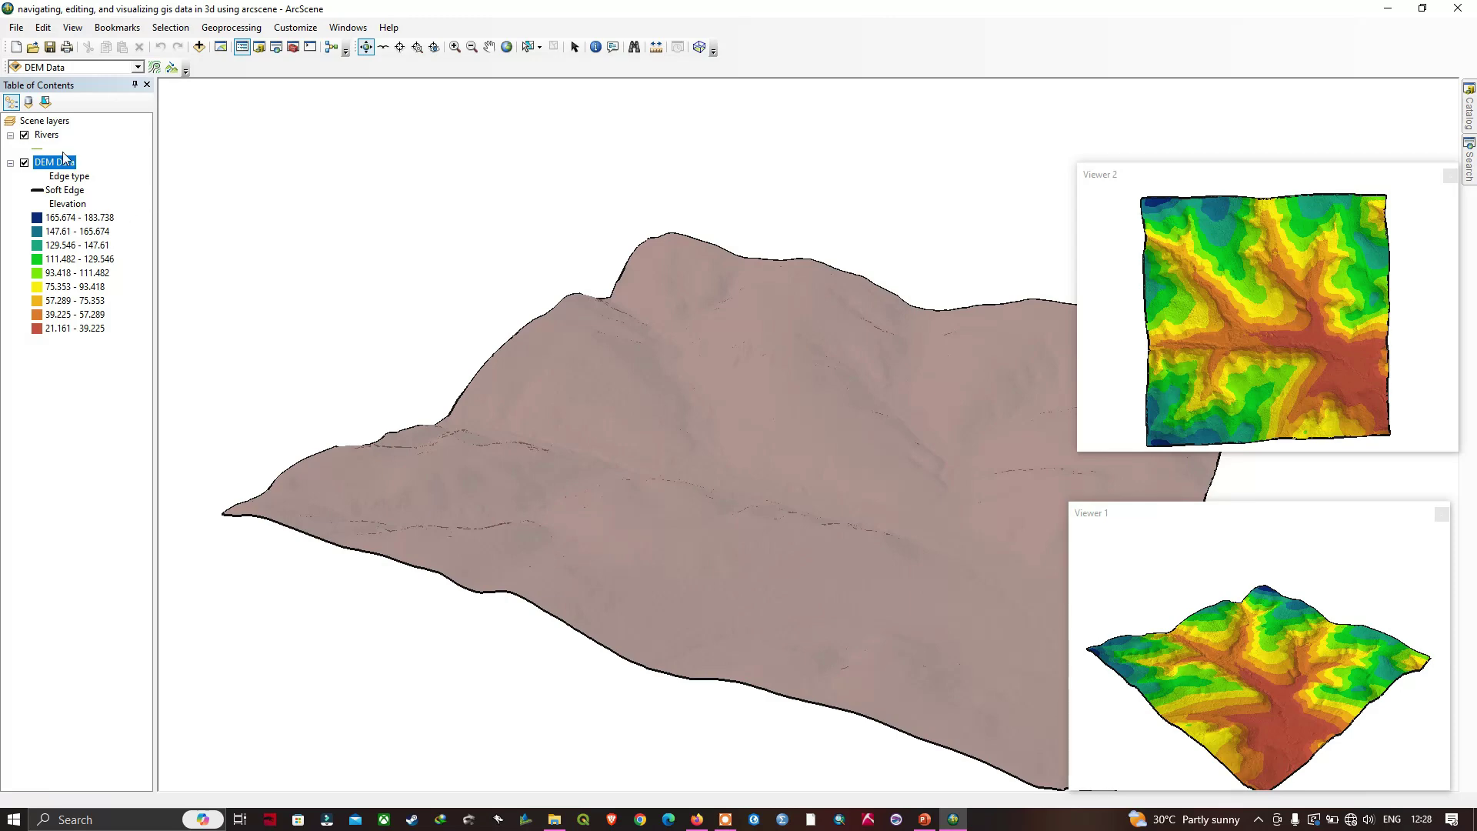
Step: Set the DEM Data layer's rendering visibility to render at all times and accept the layer properties
right_click(61, 169)
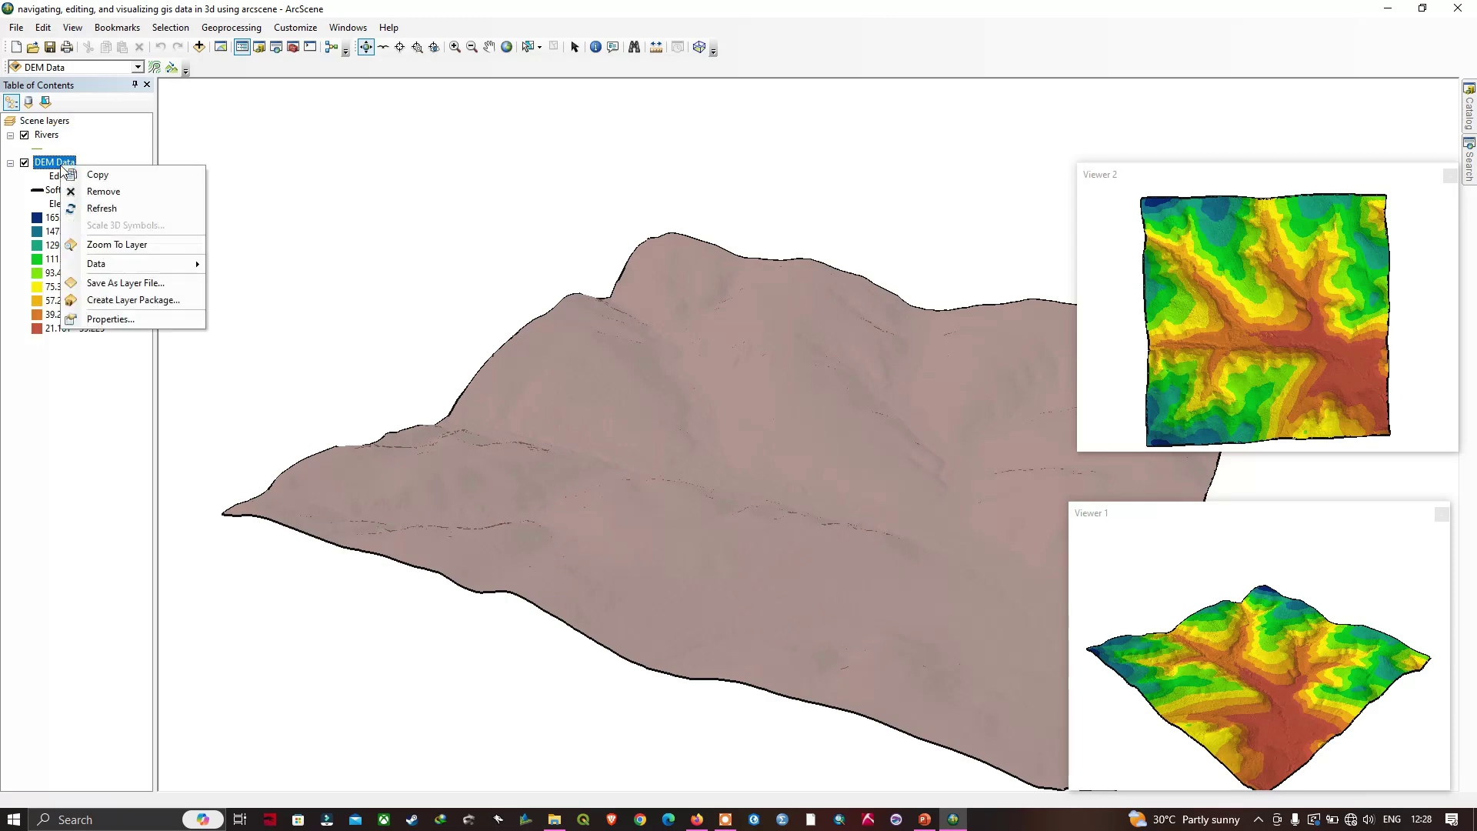
left_click(154, 320)
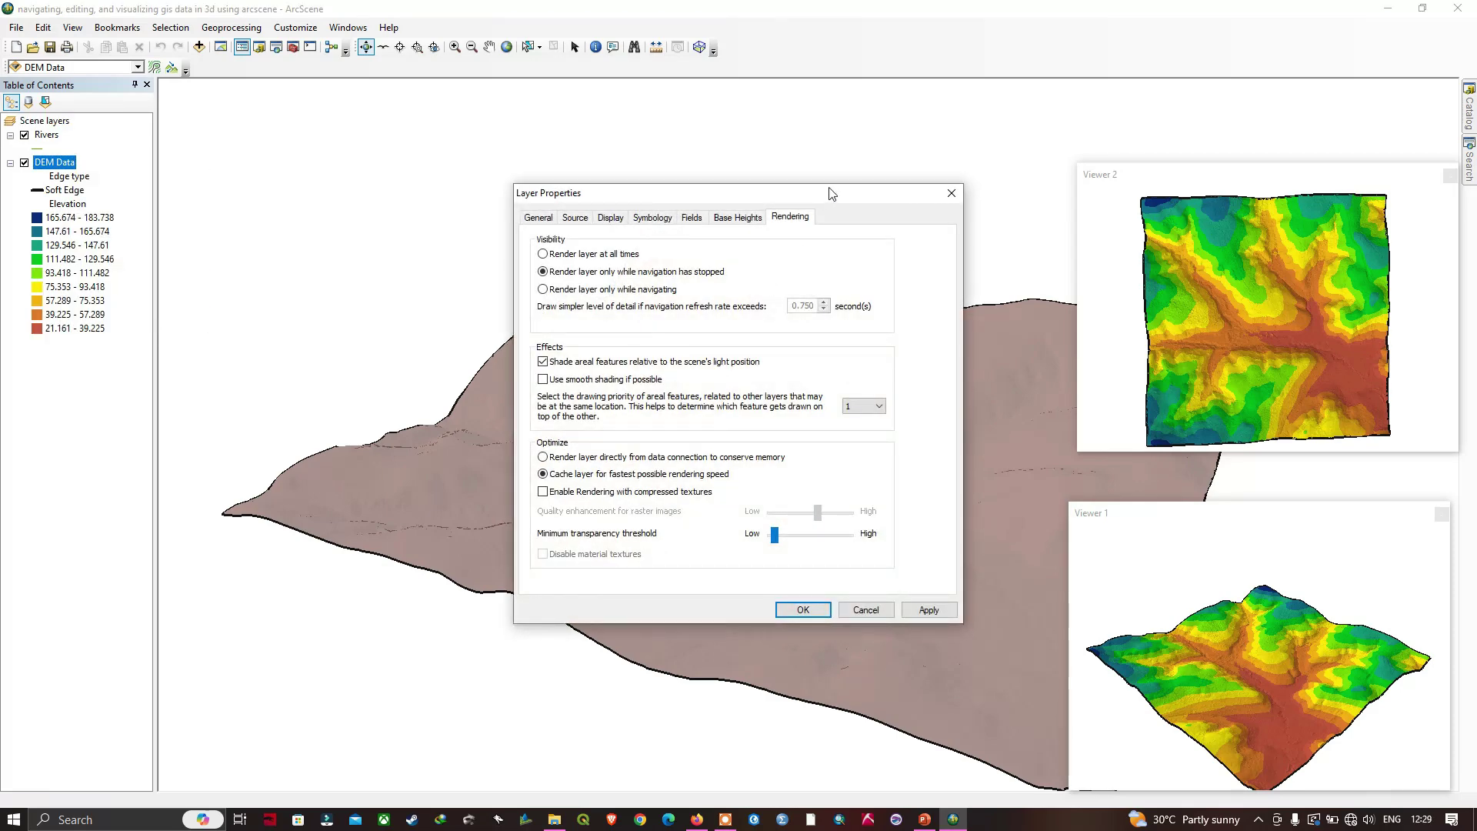
left_click_drag(699, 187, 467, 131)
left_click(410, 247)
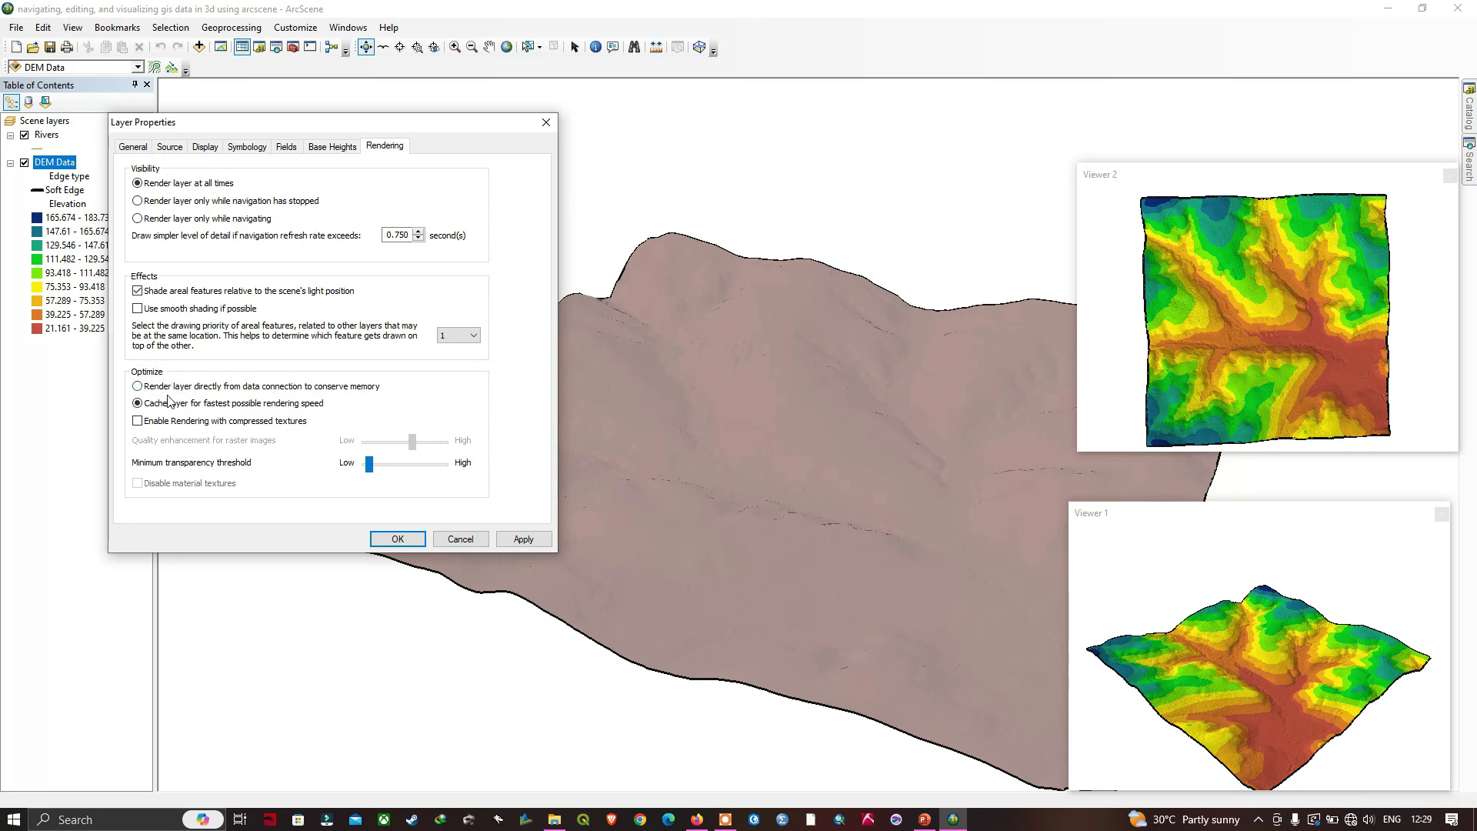
left_click(397, 539)
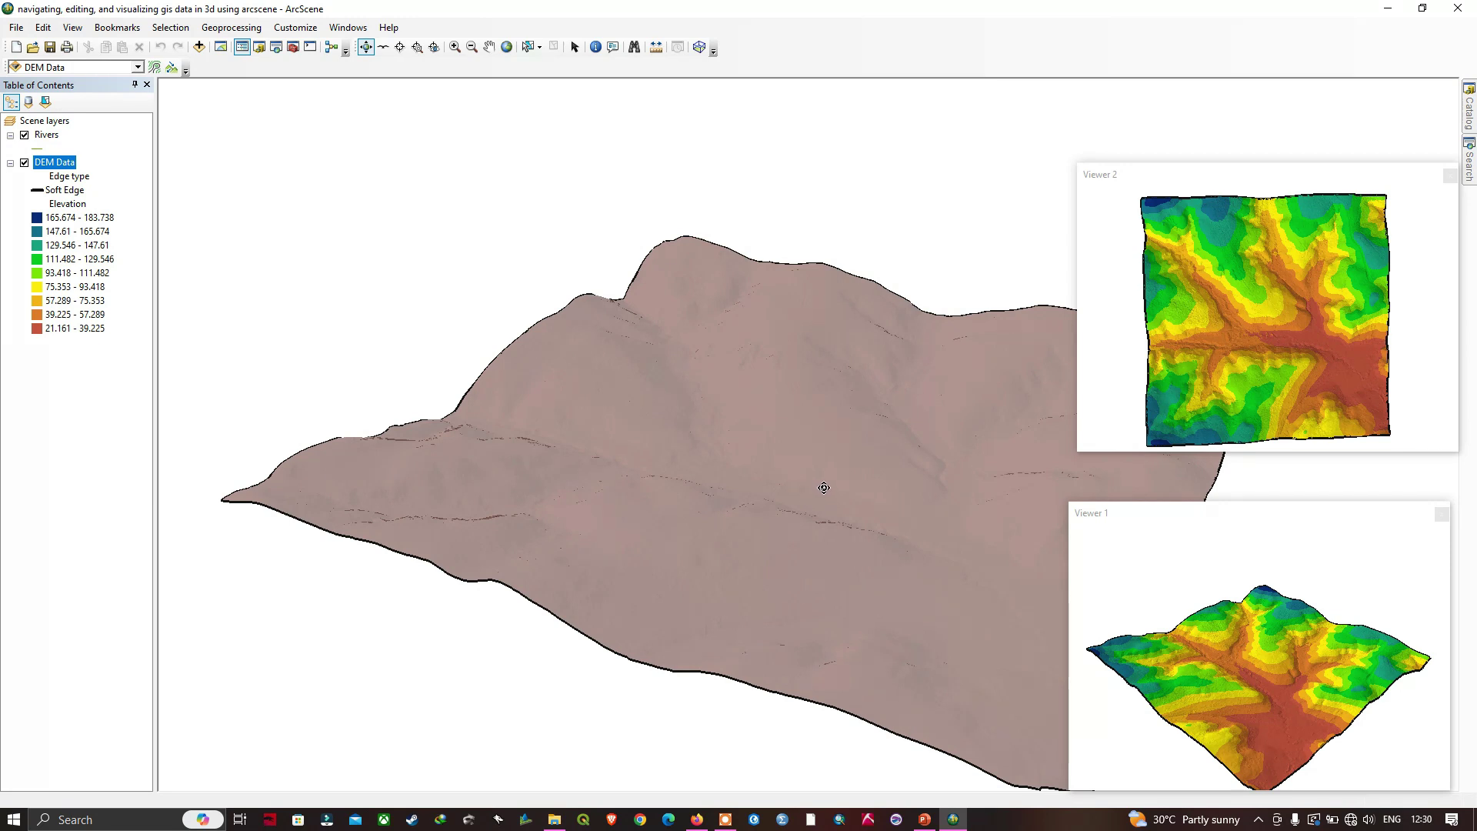
left_click_drag(803, 471, 1105, 408)
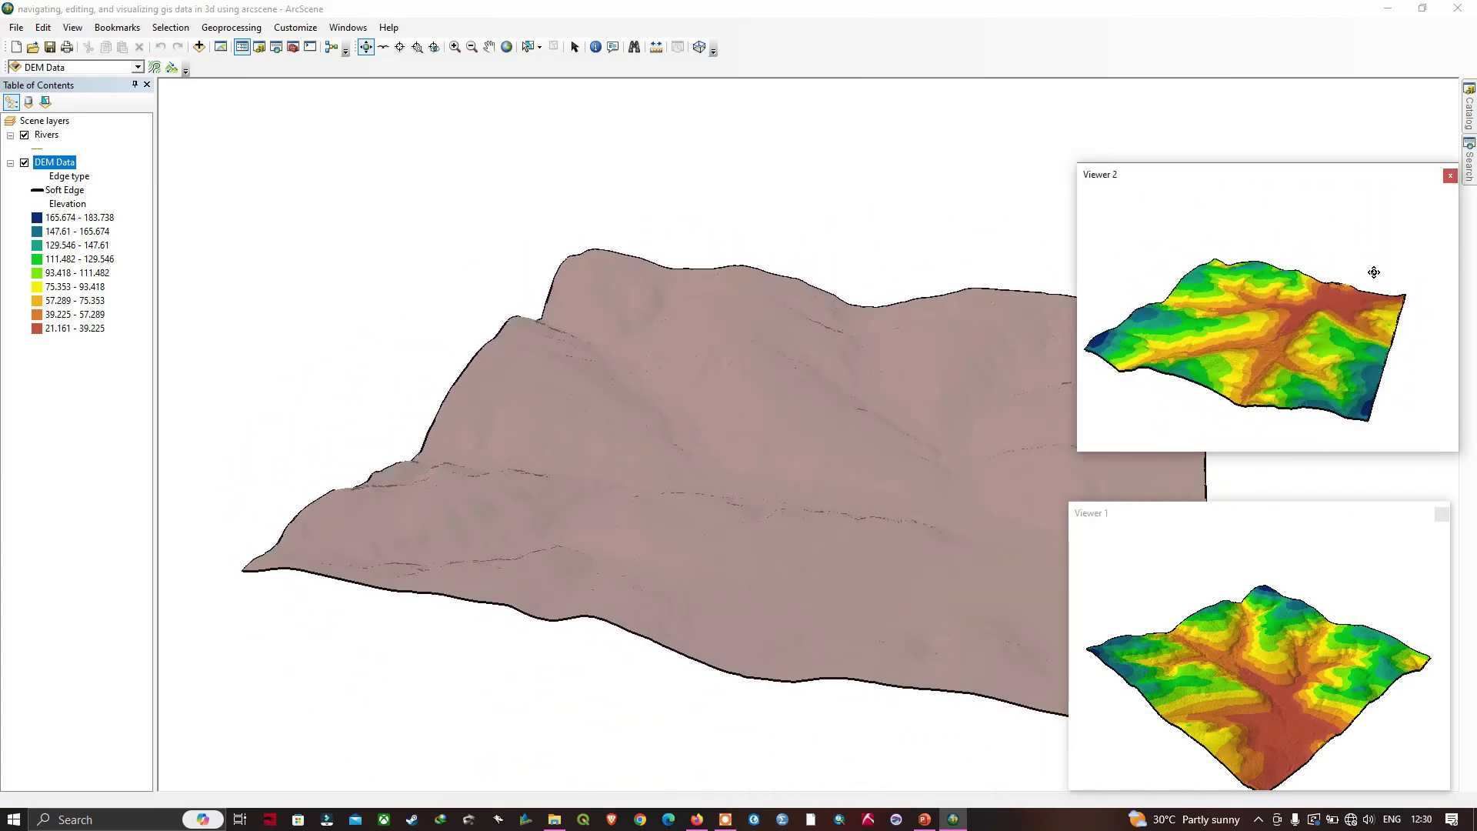